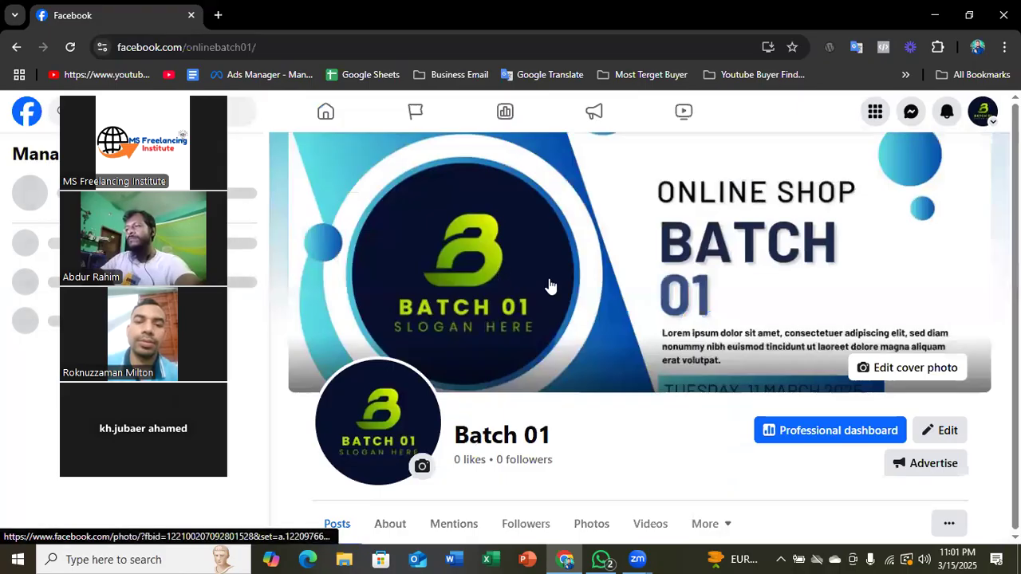
- Dismiss the page health card on the Batch 01 page
scroll(482, 289, down, 4)
scroll(496, 288, up, 3)
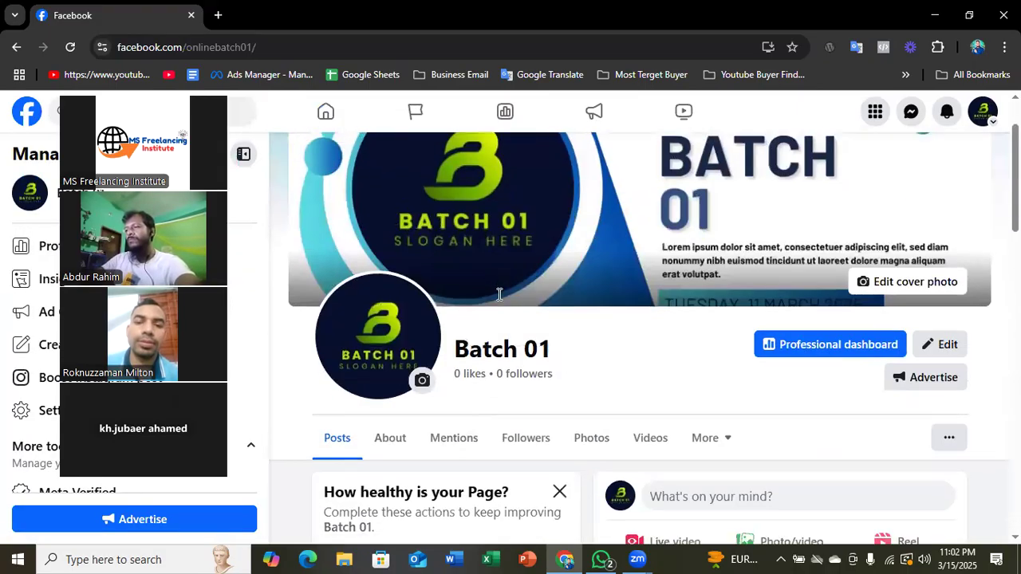
scroll(496, 288, down, 12)
scroll(706, 315, up, 8)
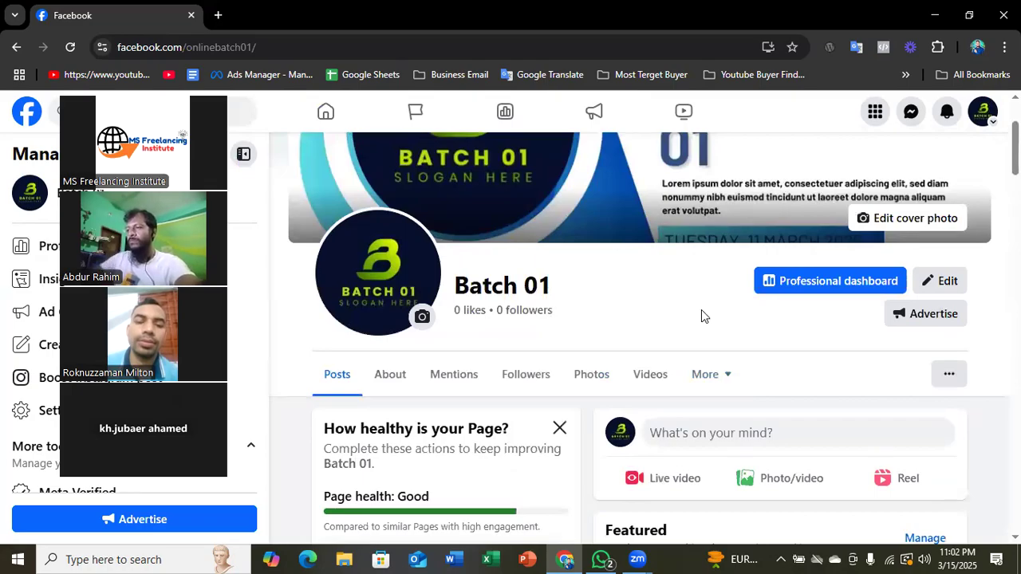
scroll(701, 316, up, 2)
scroll(624, 370, down, 3)
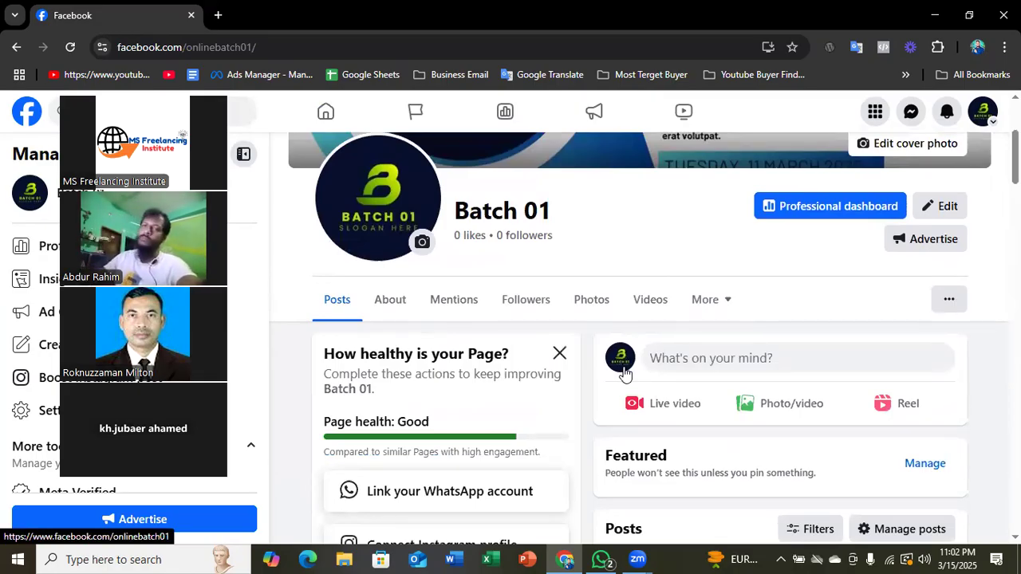
click(560, 353)
- Look through the intro, photos and posts on the Batch 01 page
scroll(520, 371, down, 2)
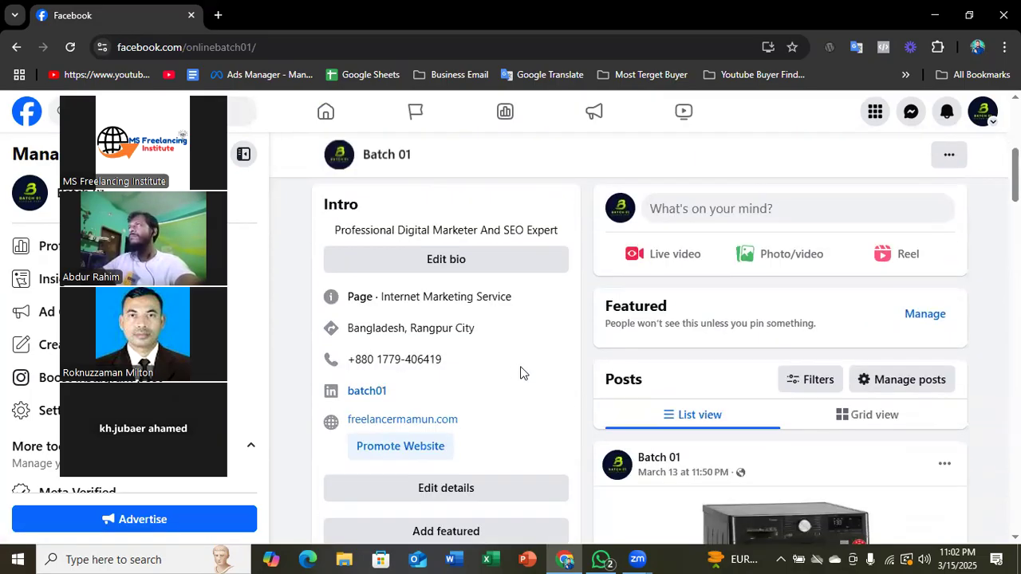
scroll(520, 371, down, 2)
scroll(663, 368, down, 7)
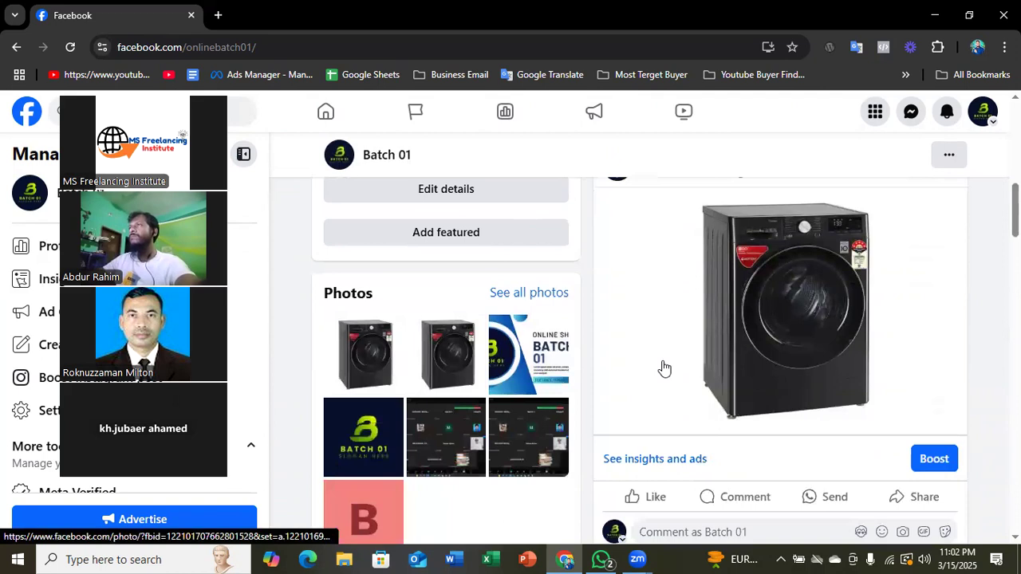
scroll(663, 368, down, 11)
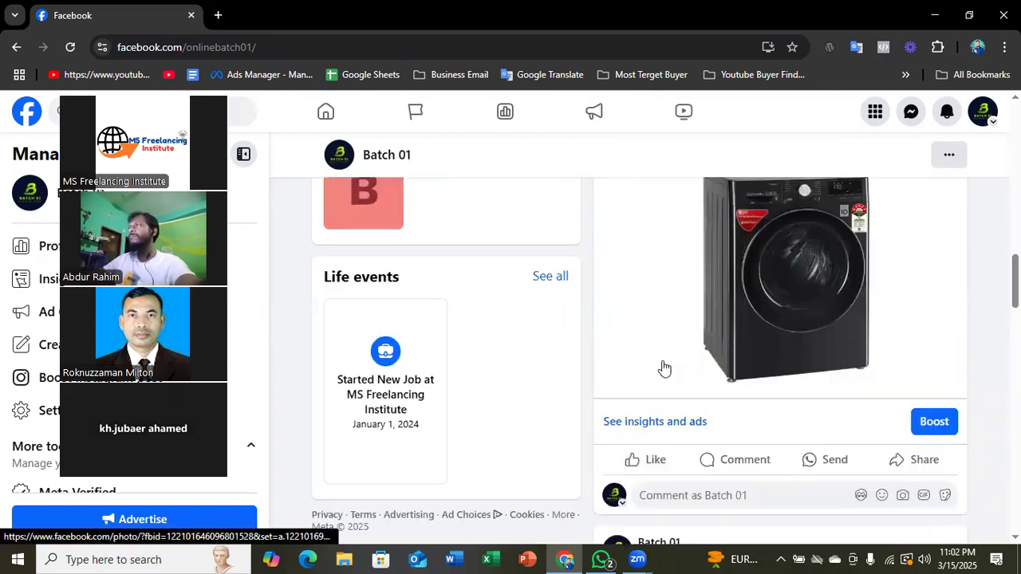
scroll(664, 367, up, 7)
scroll(663, 367, up, 15)
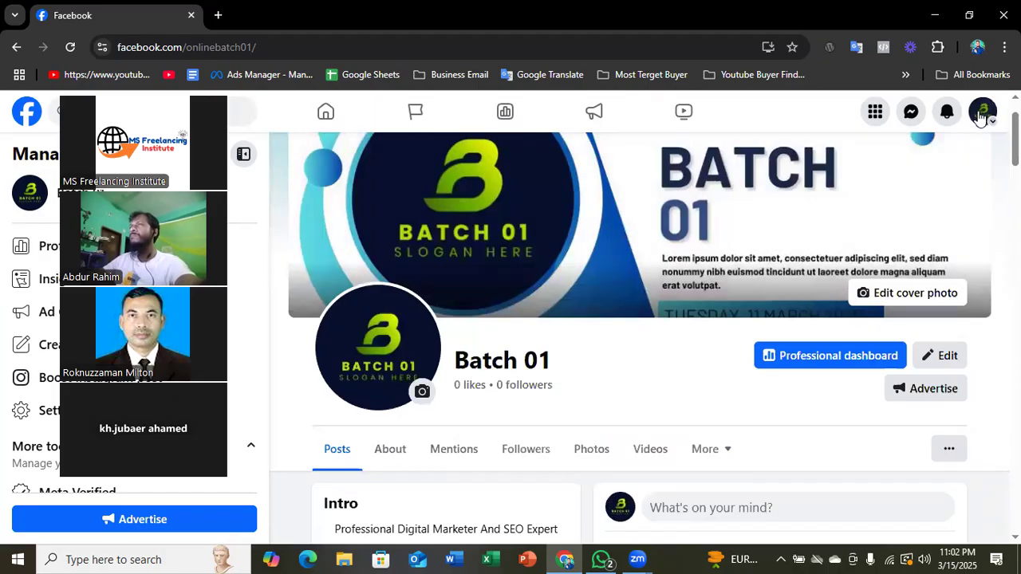
- Switch from the Batch 01 page to the freelancer's own digital marketer profile
click(980, 116)
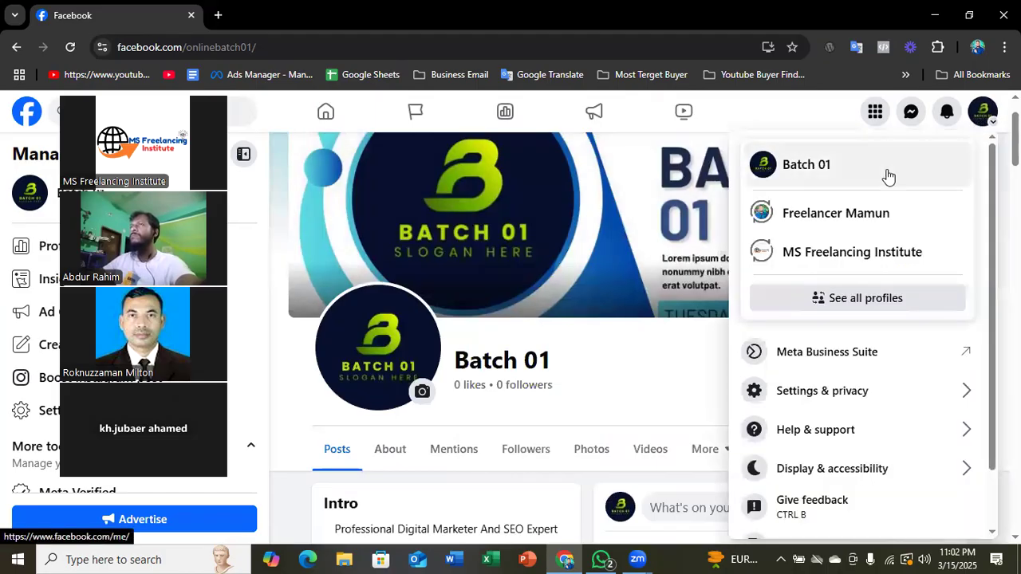
click(843, 227)
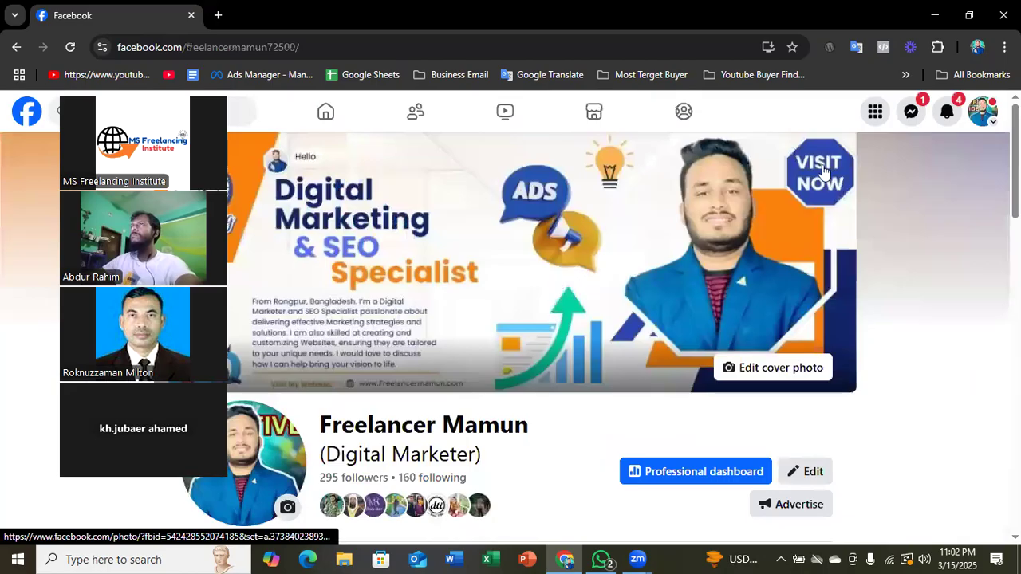
scroll(954, 114, down, 3)
click(947, 112)
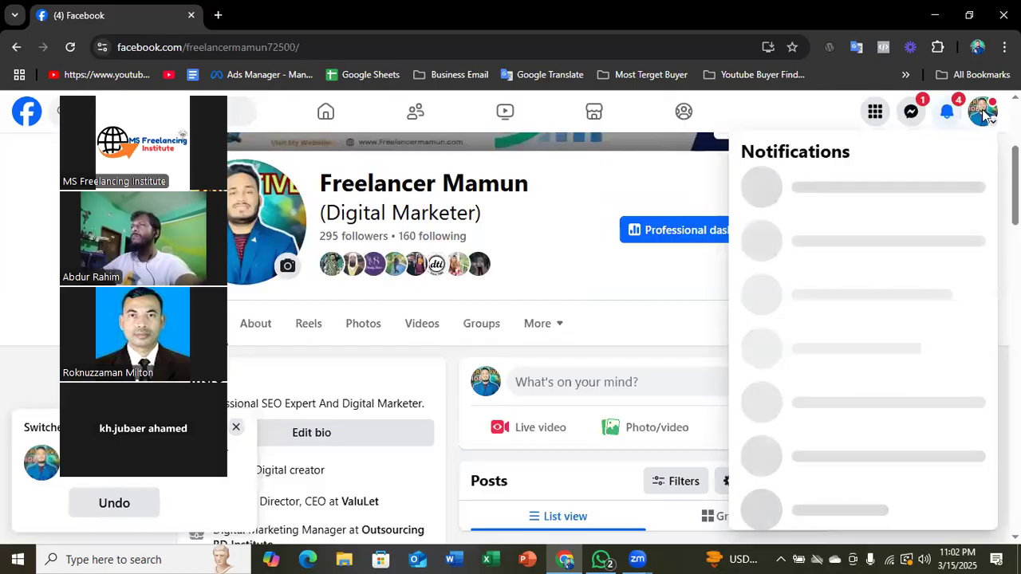
click(983, 112)
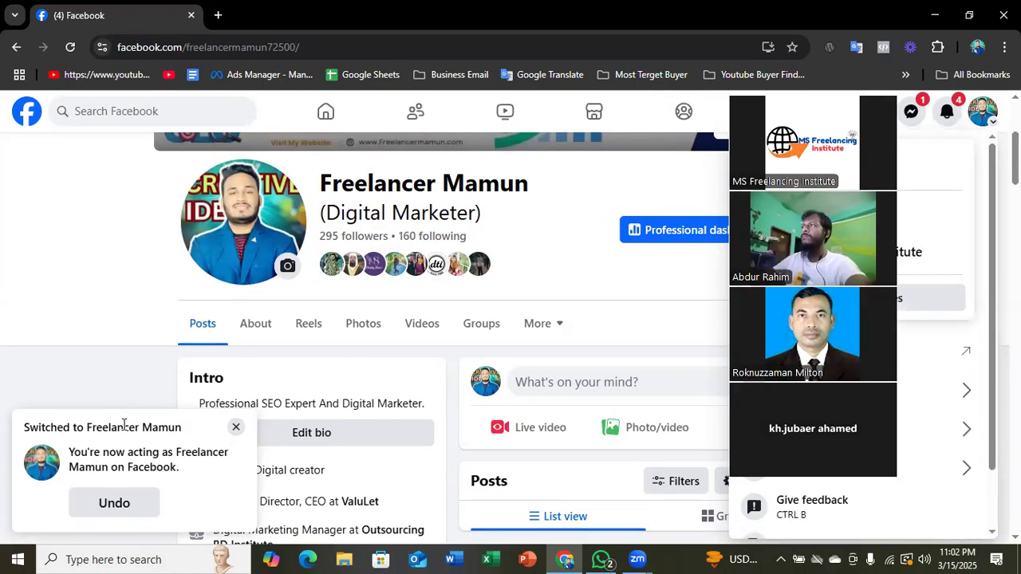
click(148, 326)
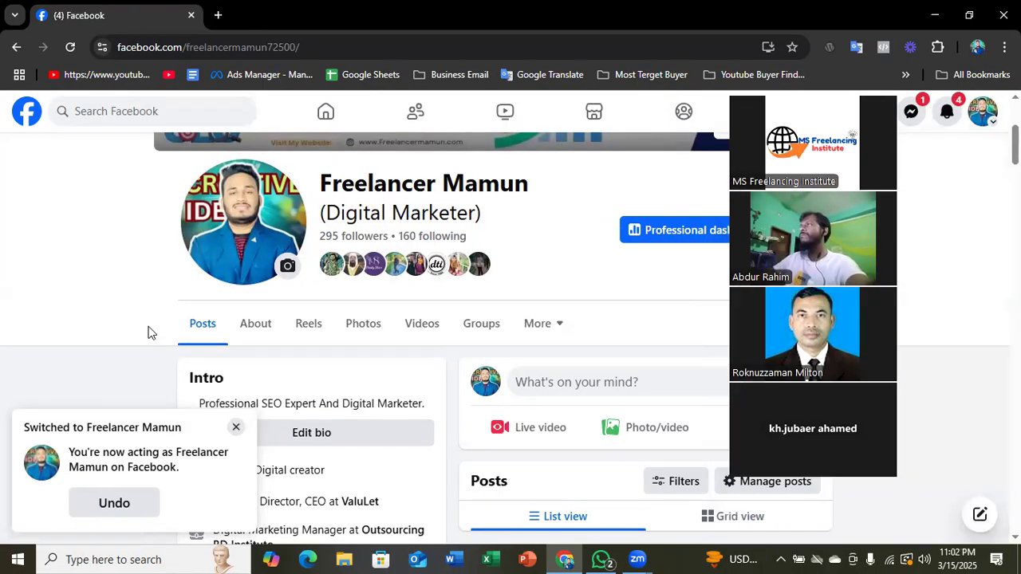
scroll(180, 353, up, 3)
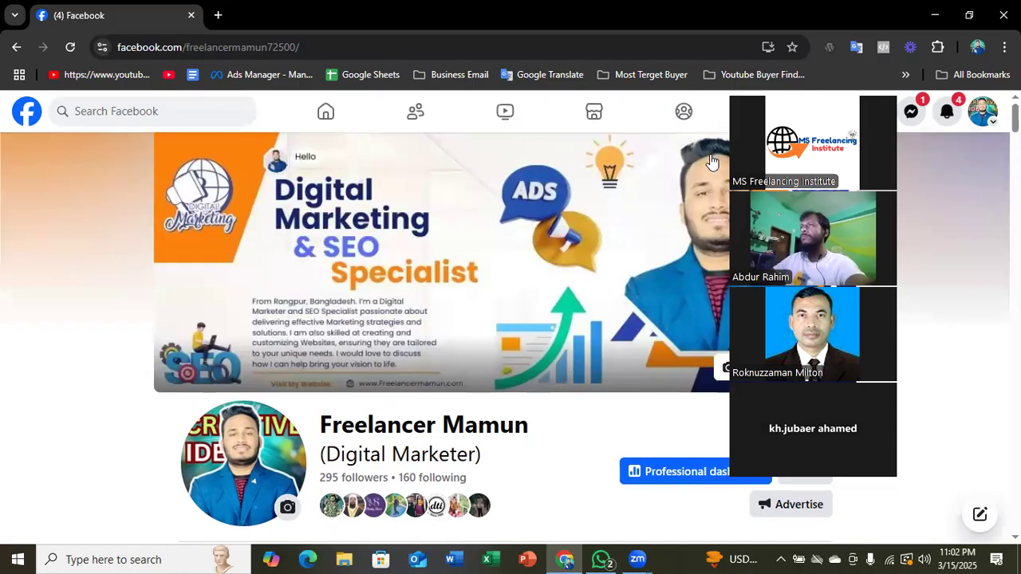
- Reposition the floating meeting video strip and open the Facebook home feed
drag(741, 152, 717, 176)
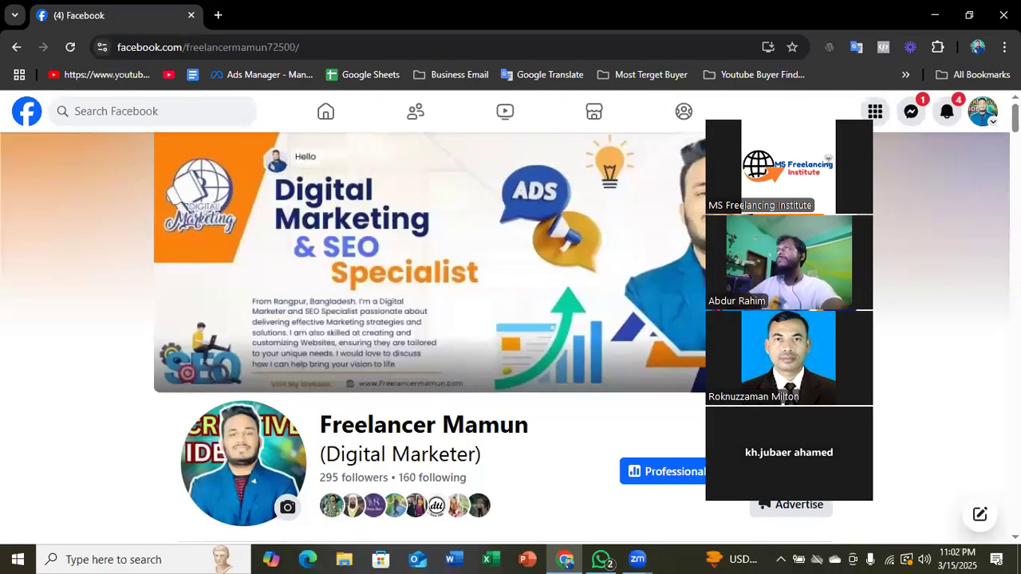
drag(766, 130, 754, 117)
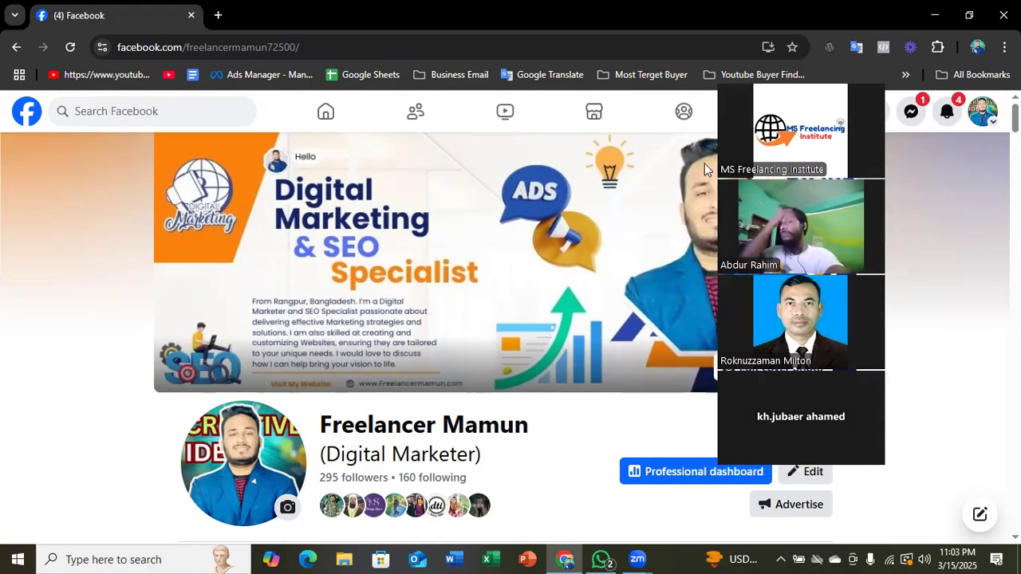
click(311, 112)
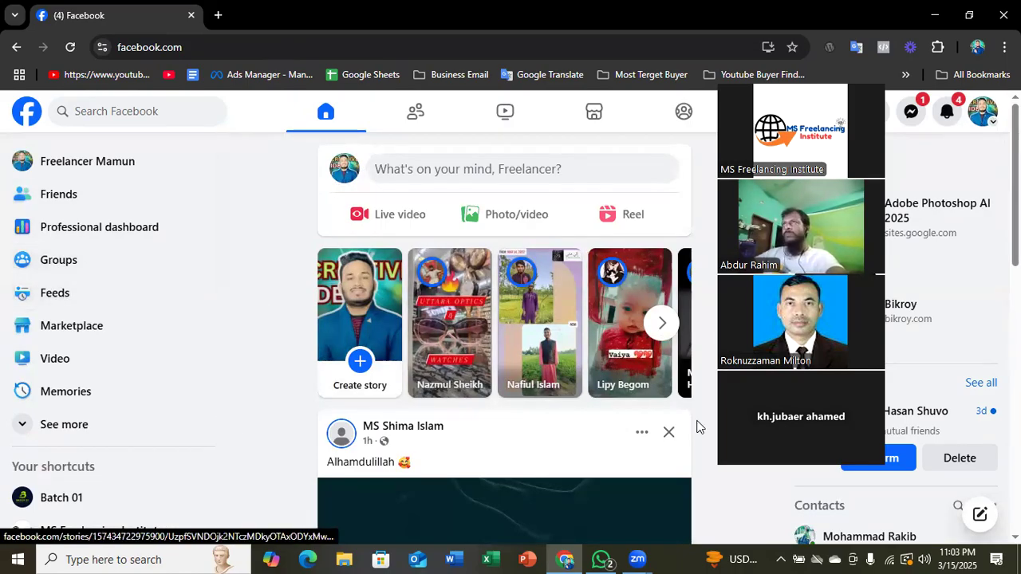
- Capture the full screen for annotation, mark the Groups entry with a red rectangle and an arrow, and close the capture
click(780, 559)
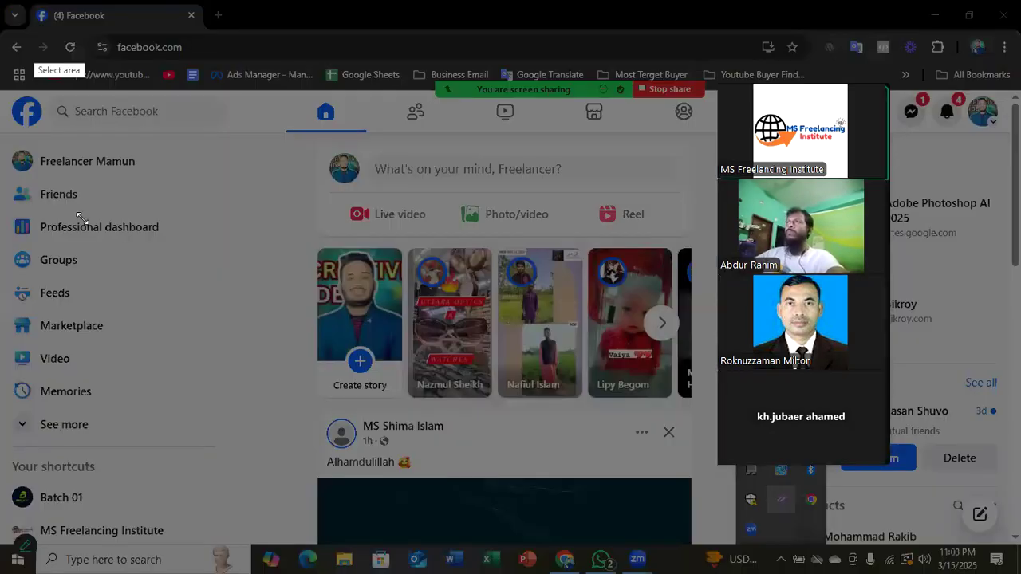
drag(1, 0, 1019, 572)
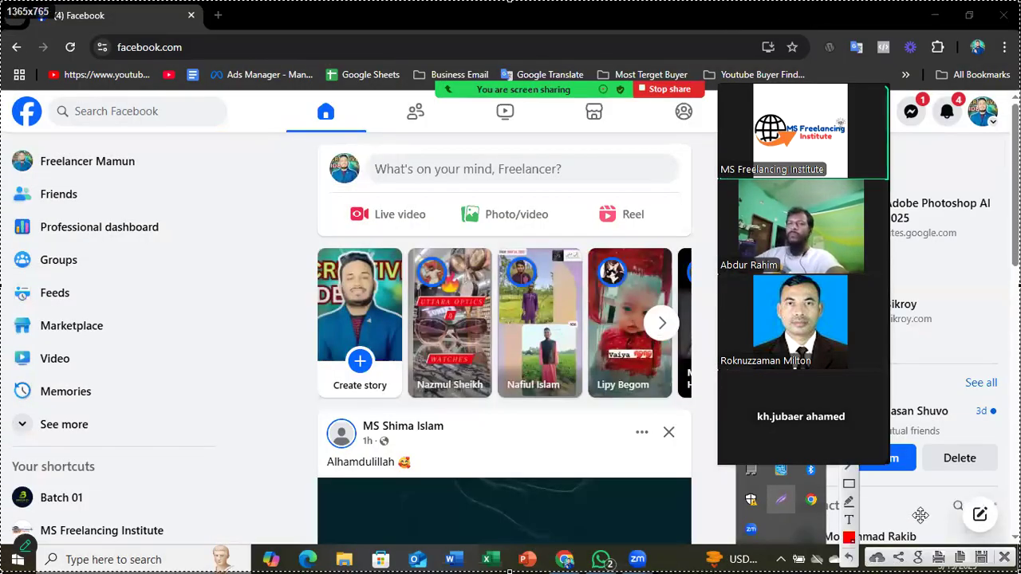
click(847, 483)
mouse_move(2, 239)
mouse_down()
mouse_move(120, 293)
mouse_move(132, 282)
mouse_up()
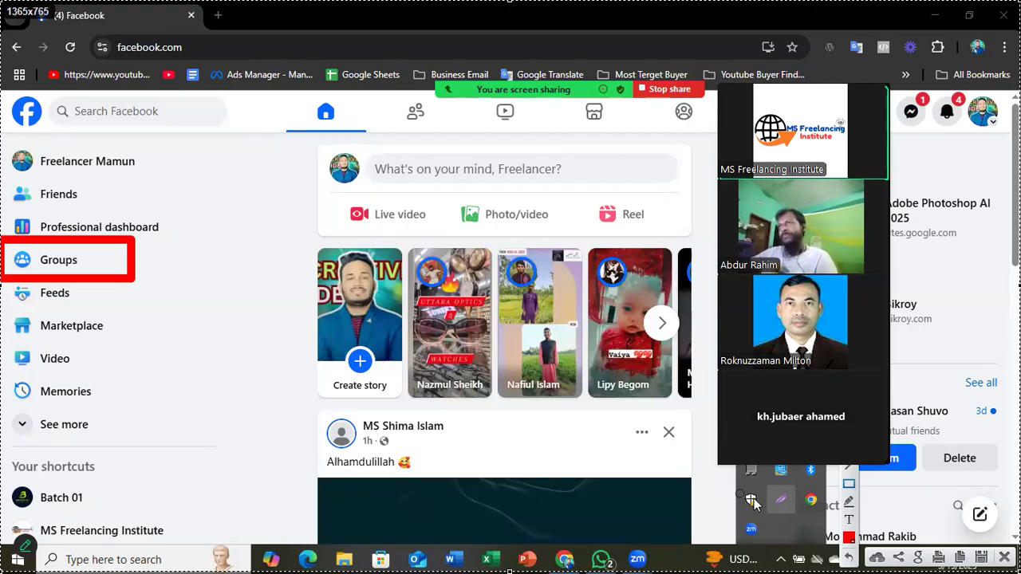
mouse_move(308, 128)
mouse_down()
mouse_move(296, 118)
mouse_move(146, 229)
mouse_up()
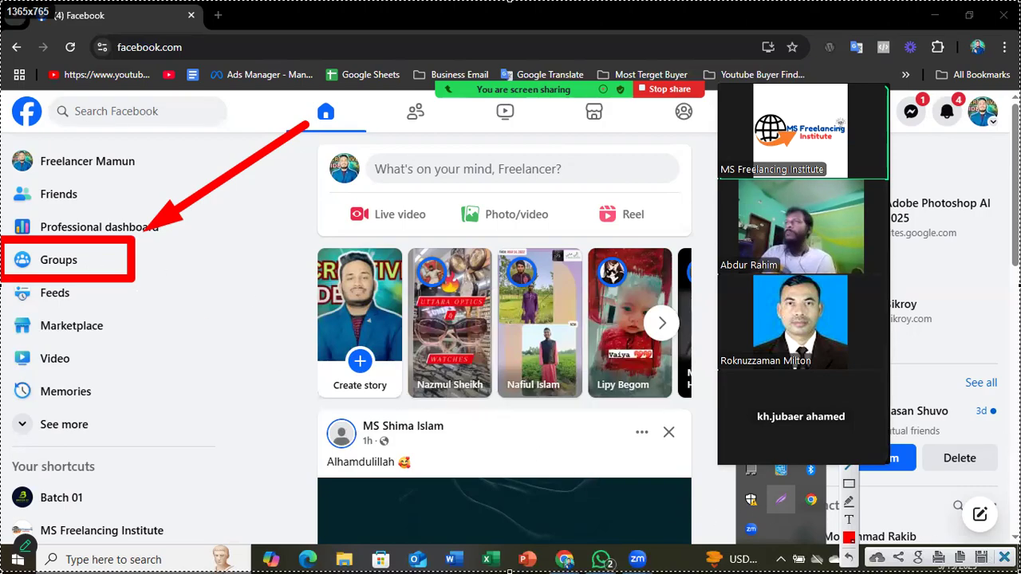
click(1004, 557)
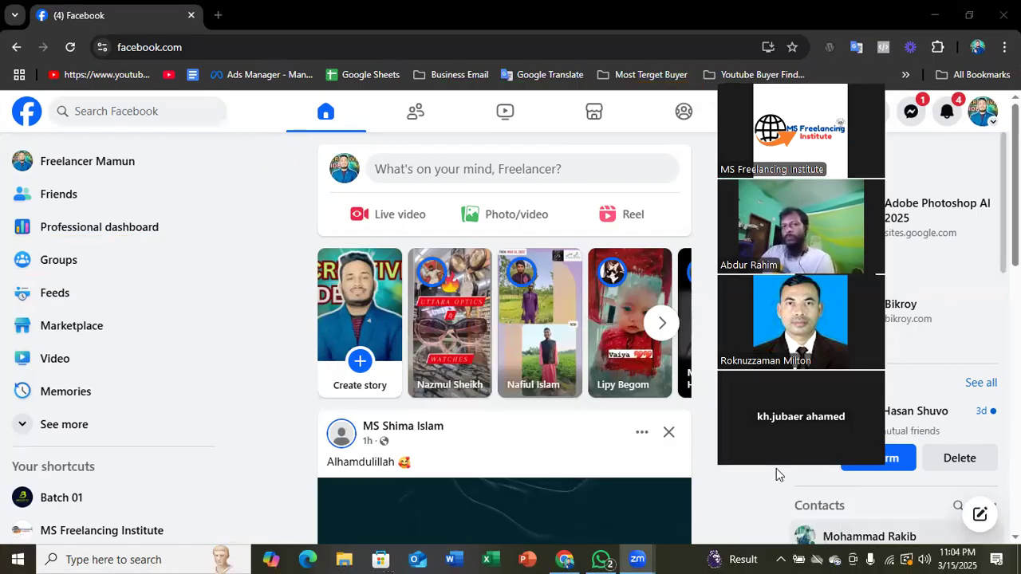
- Open the Groups section from the home feed and look through its recent activity
click(82, 261)
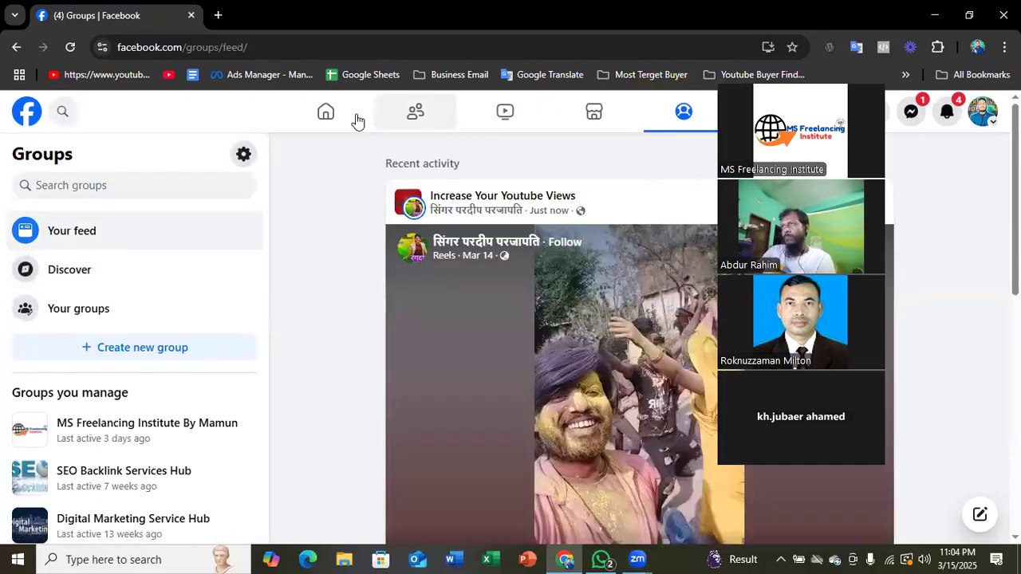
click(325, 114)
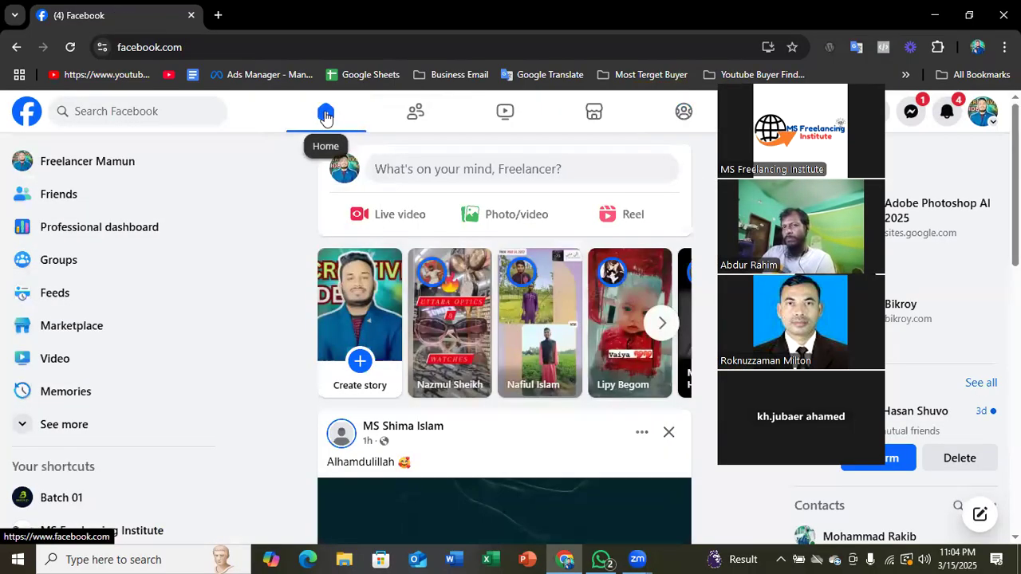
click(66, 266)
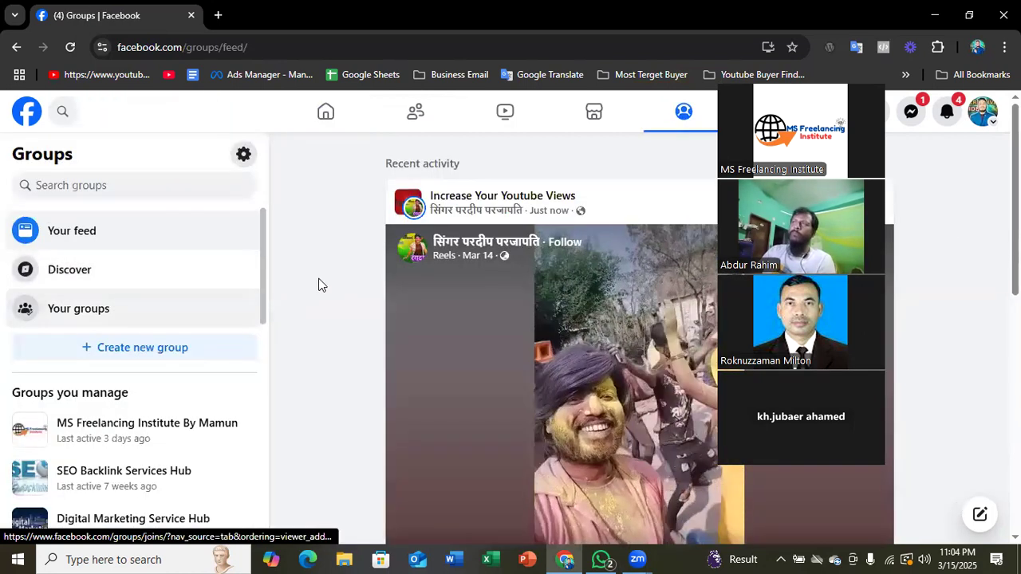
scroll(355, 272, down, 5)
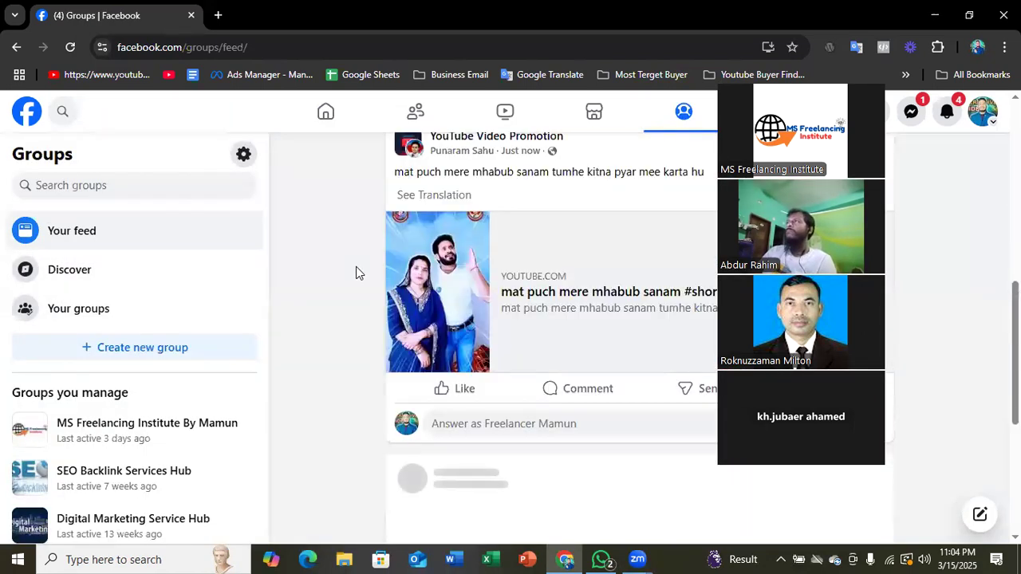
scroll(356, 271, down, 1)
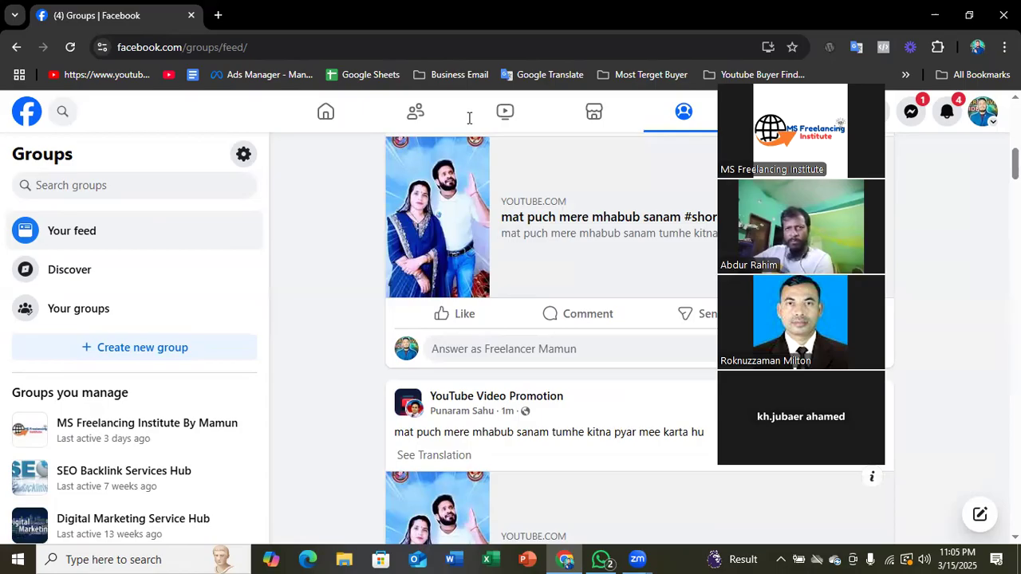
- Move the meeting video strip off the header icons, capture the full screen for annotation and outline the Groups sidebar in red
drag(803, 49, 923, 133)
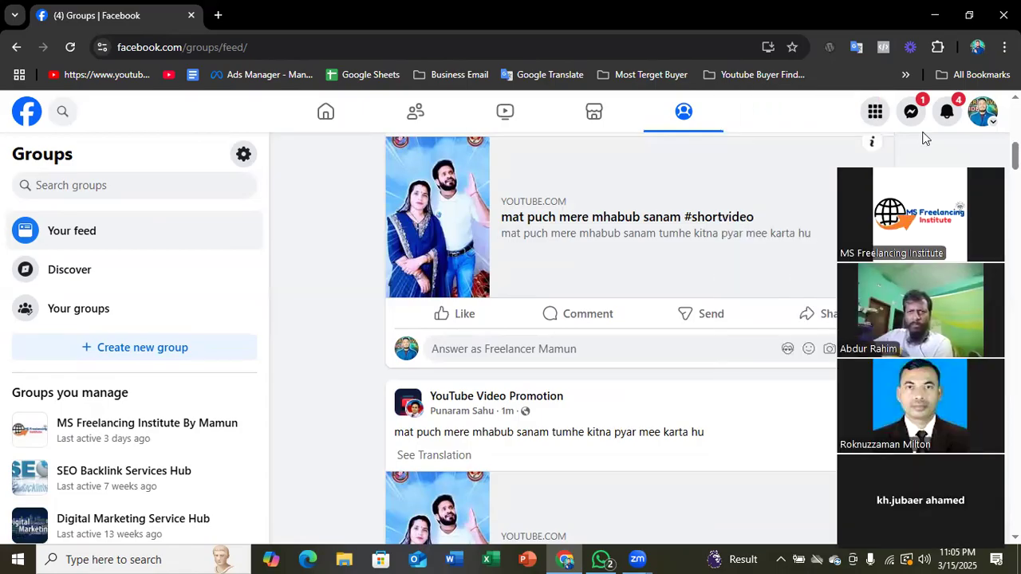
click(799, 559)
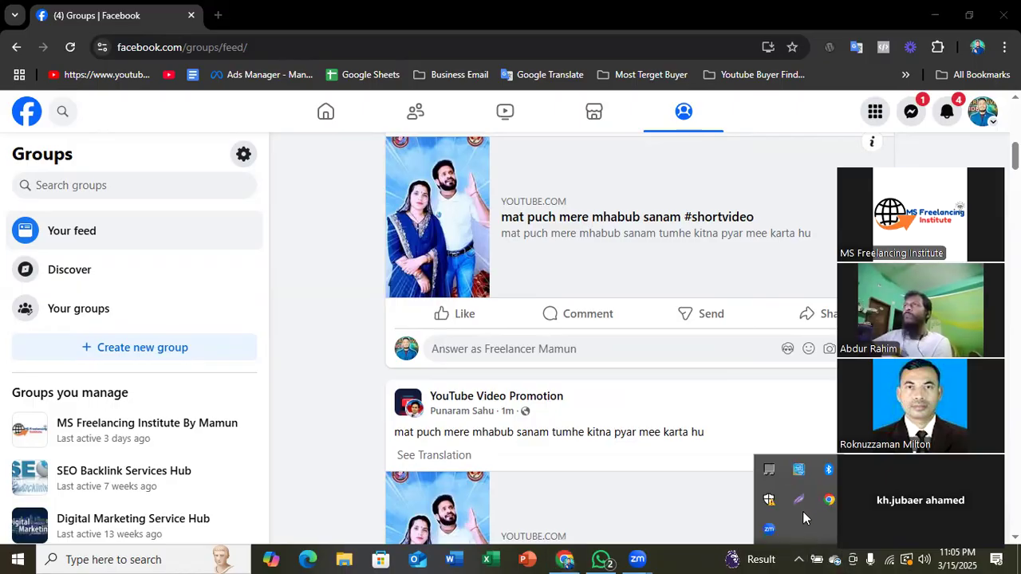
click(798, 500)
drag(2, 2, 881, 573)
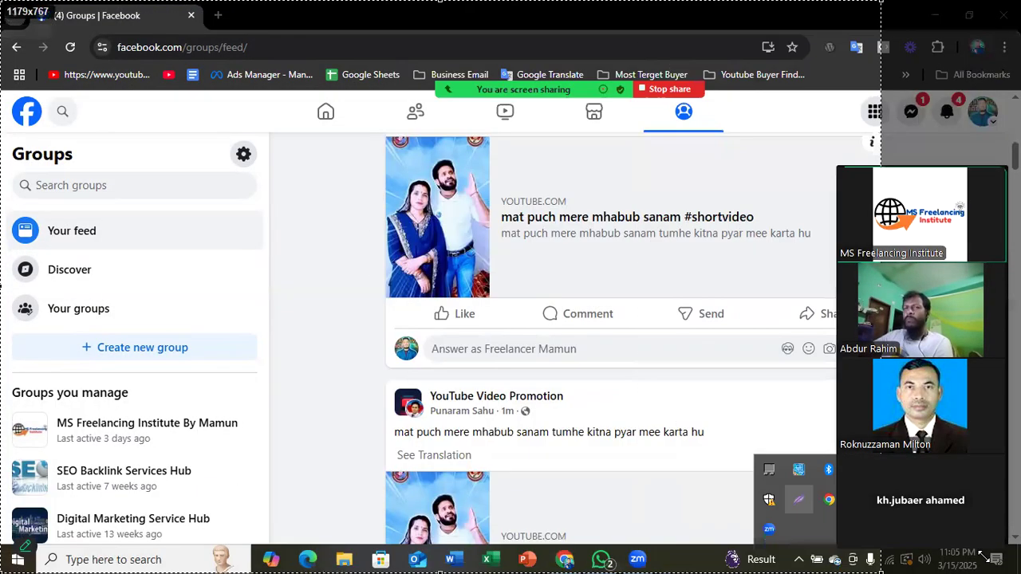
drag(982, 556, 1020, 573)
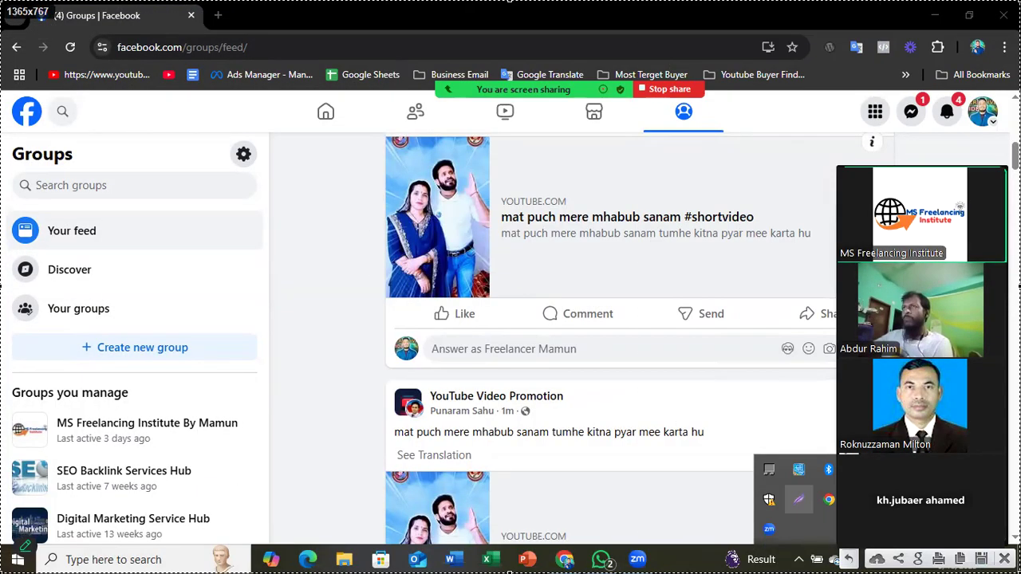
key(ctrl+c)
drag(4, 89, 361, 540)
- Outline Your feed, Discover, Your groups, Create new group and Groups you manage in red, and view the joined groups outside the capture
mouse_move(10, 193)
mouse_down()
mouse_move(82, 251)
mouse_move(208, 256)
mouse_up()
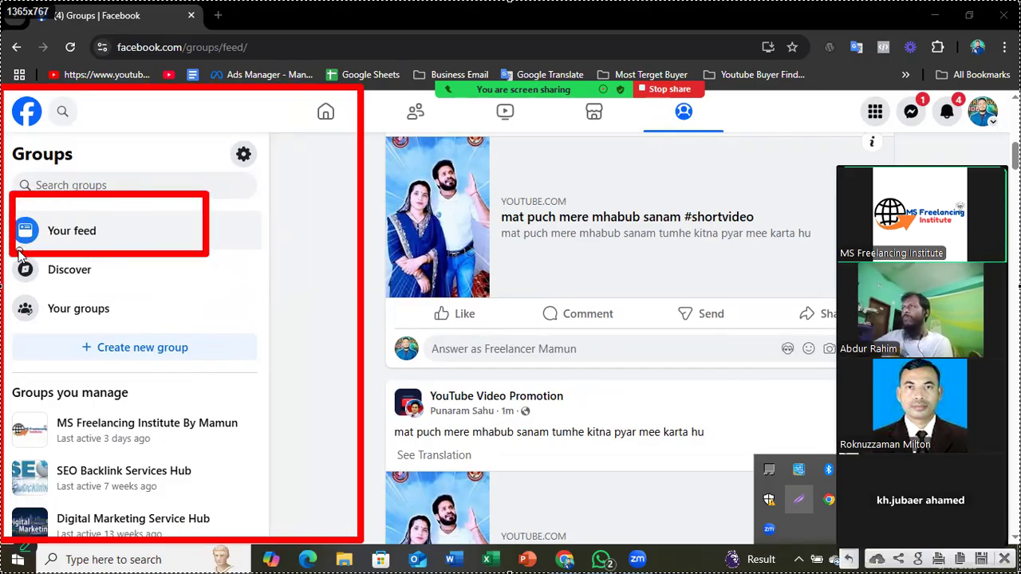
drag(10, 257, 120, 297)
drag(13, 298, 132, 330)
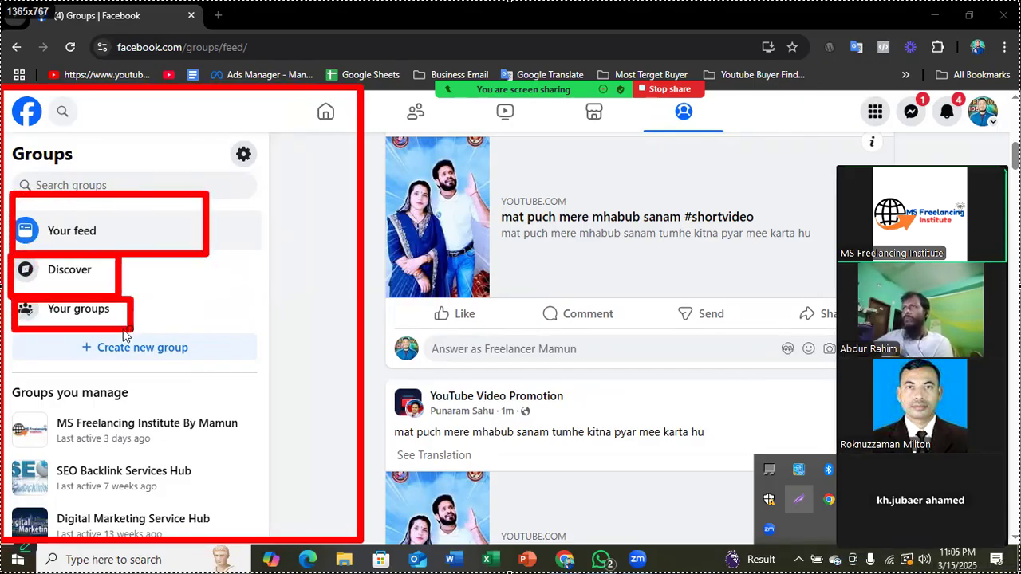
drag(63, 340, 220, 375)
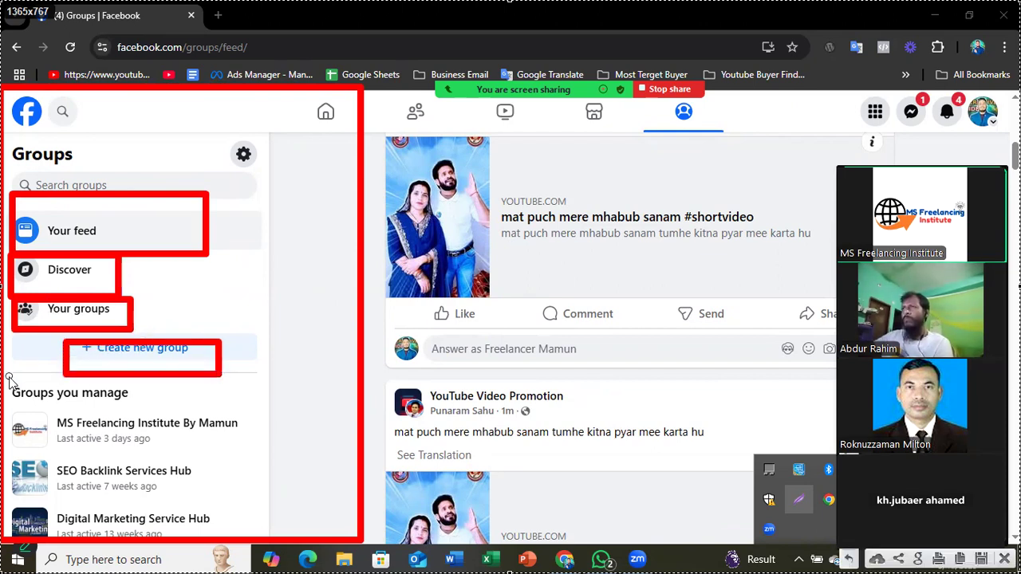
mouse_move(6, 375)
mouse_down()
mouse_move(54, 405)
mouse_move(136, 413)
mouse_move(224, 528)
mouse_move(249, 542)
mouse_up()
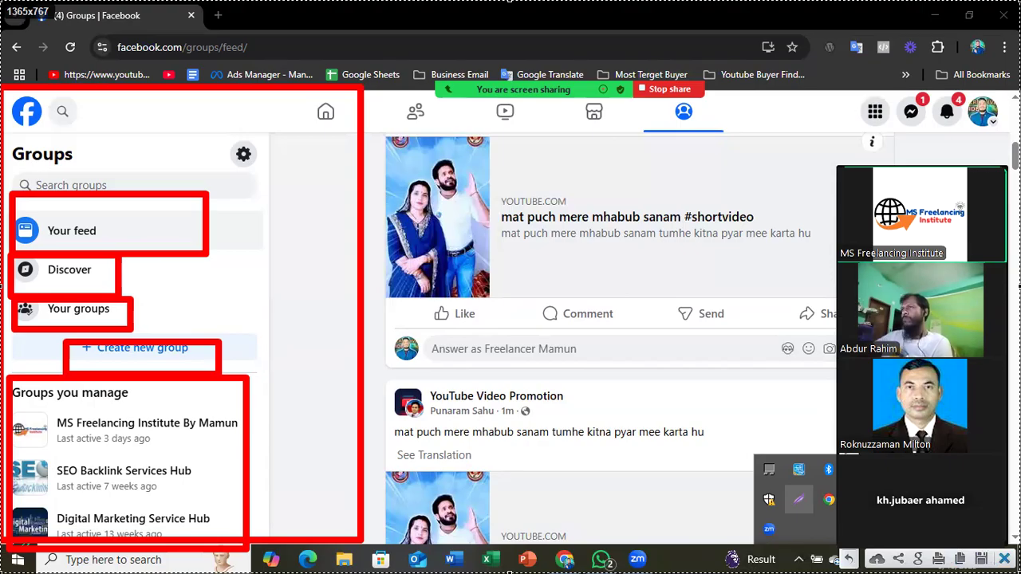
scroll(110, 336, down, 5)
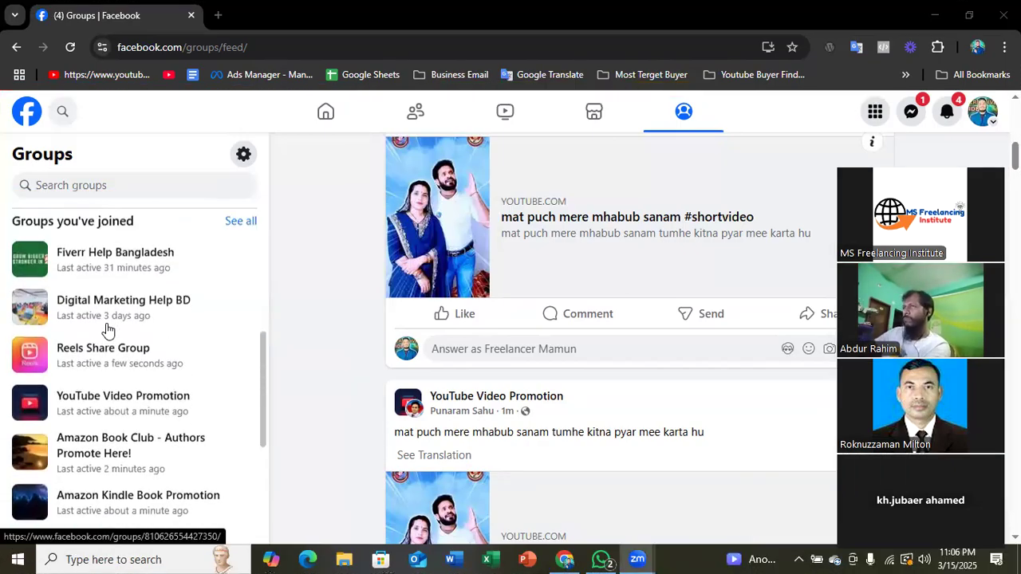
- Review the managed and joined groups in the Groups sidebar and open the form for creating a new group
scroll(107, 339, up, 3)
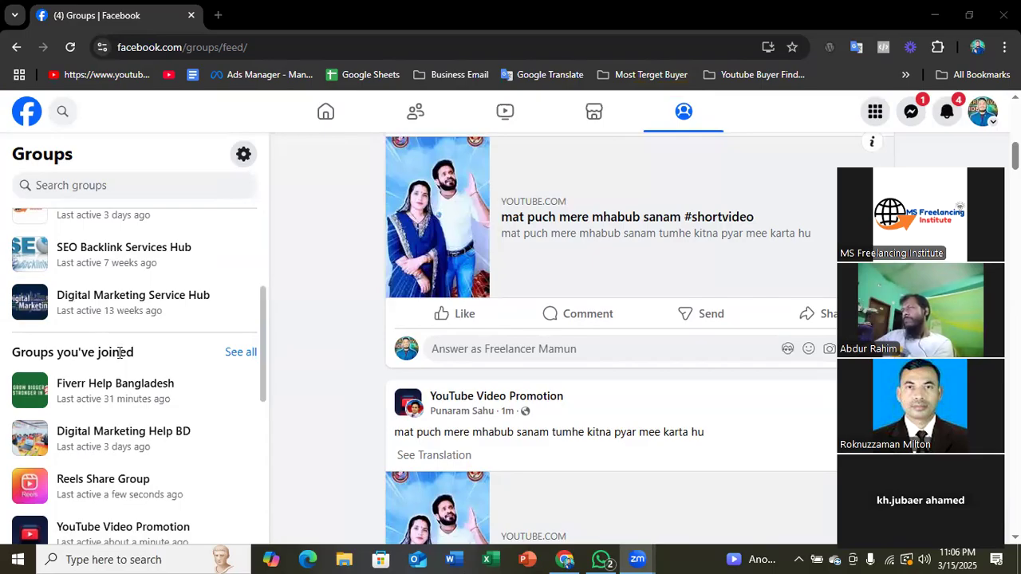
scroll(108, 356, down, 1)
scroll(87, 419, up, 3)
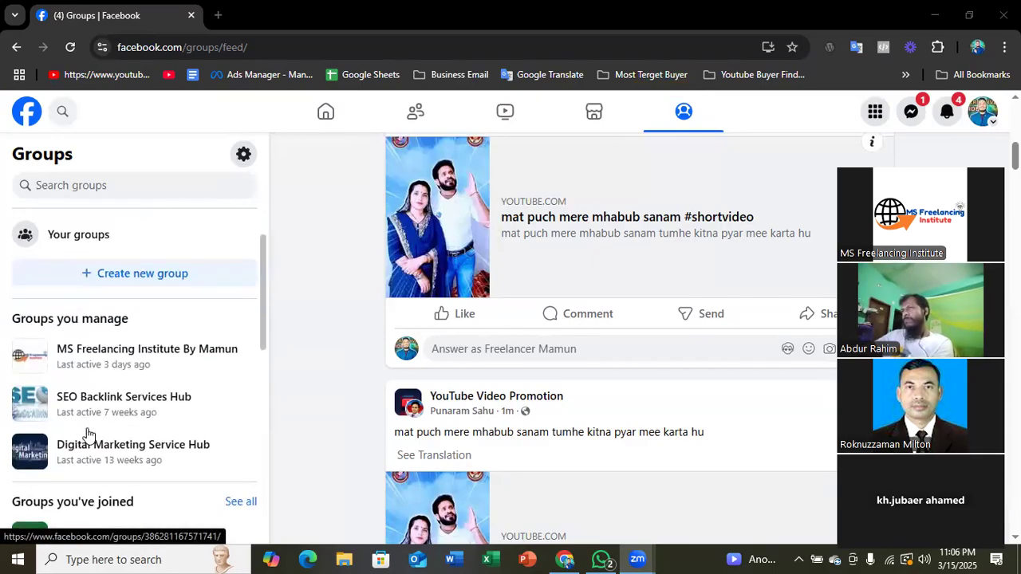
scroll(100, 381, down, 2)
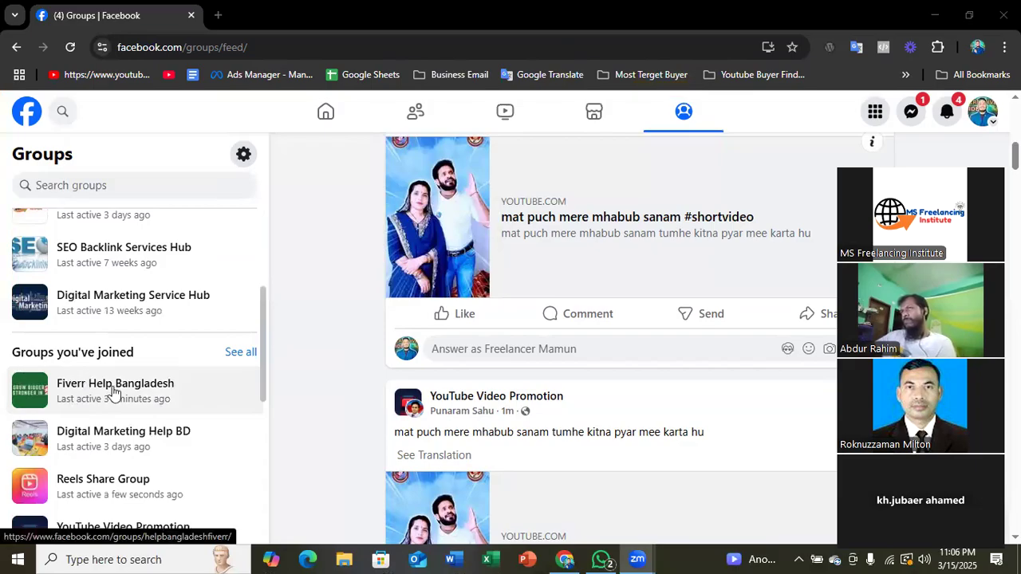
scroll(111, 388, up, 3)
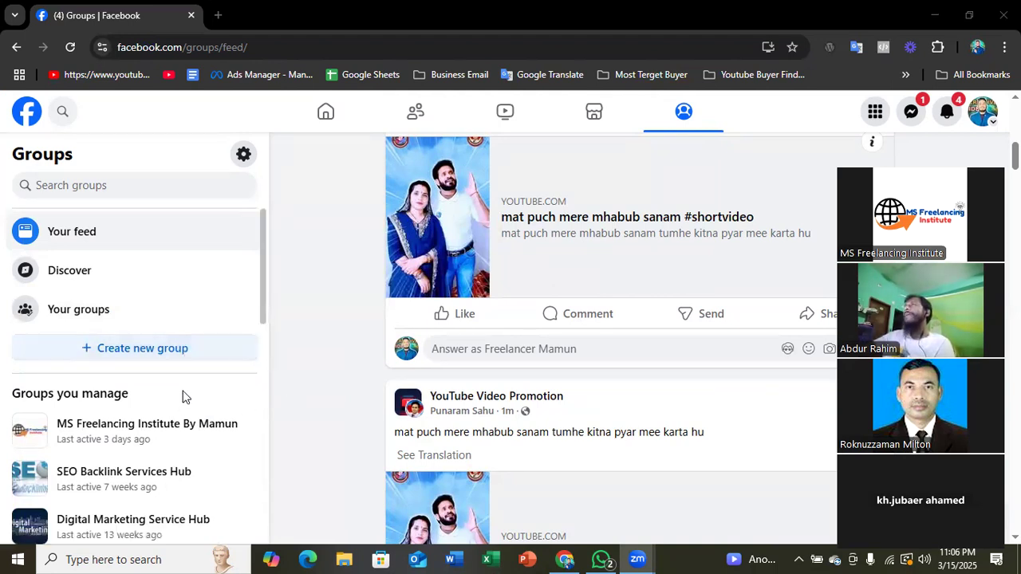
click(154, 355)
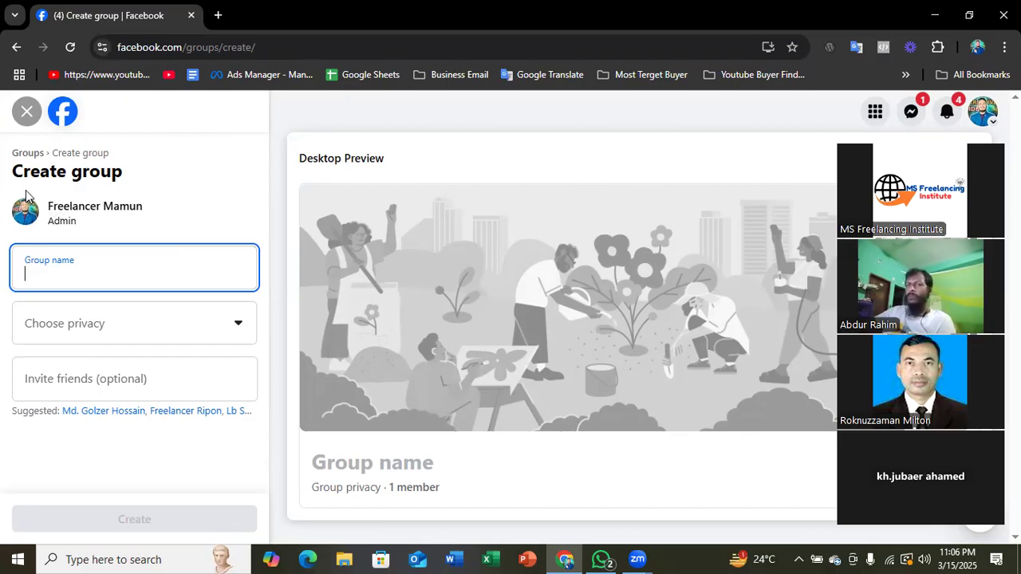
- Examine the Create group form's heading, group name field and Public and Private privacy options
drag(16, 171, 109, 192)
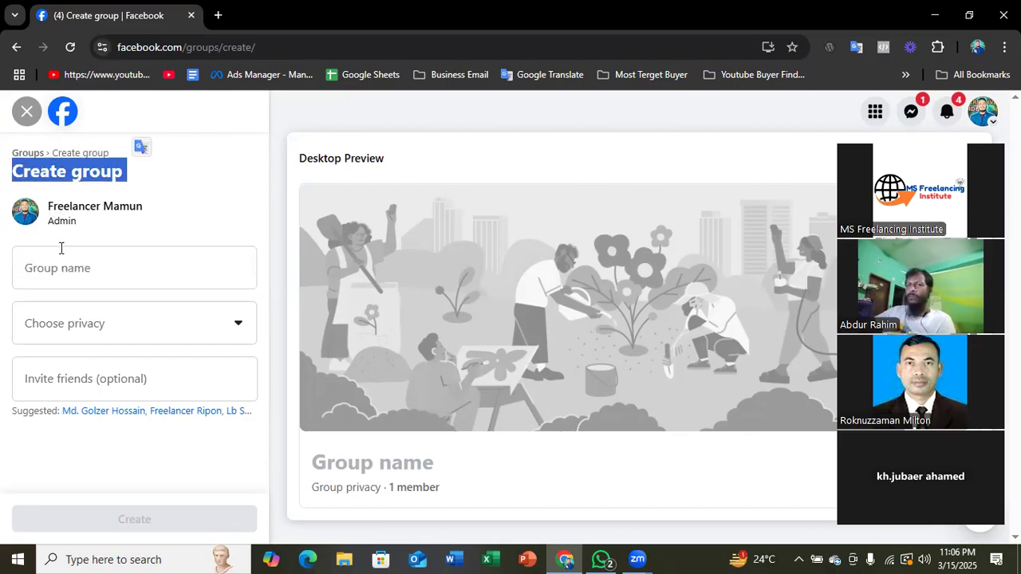
click(49, 273)
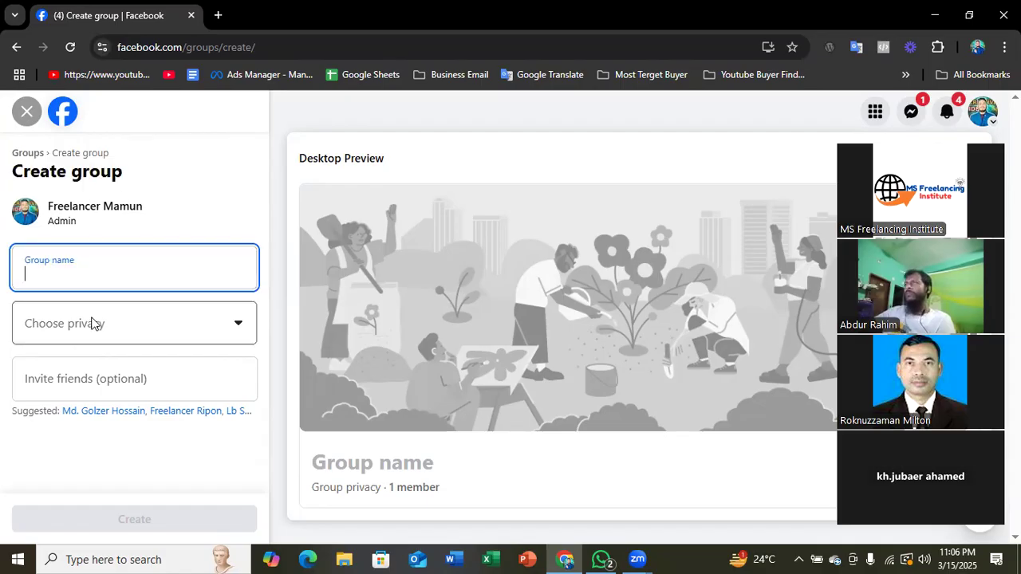
click(58, 327)
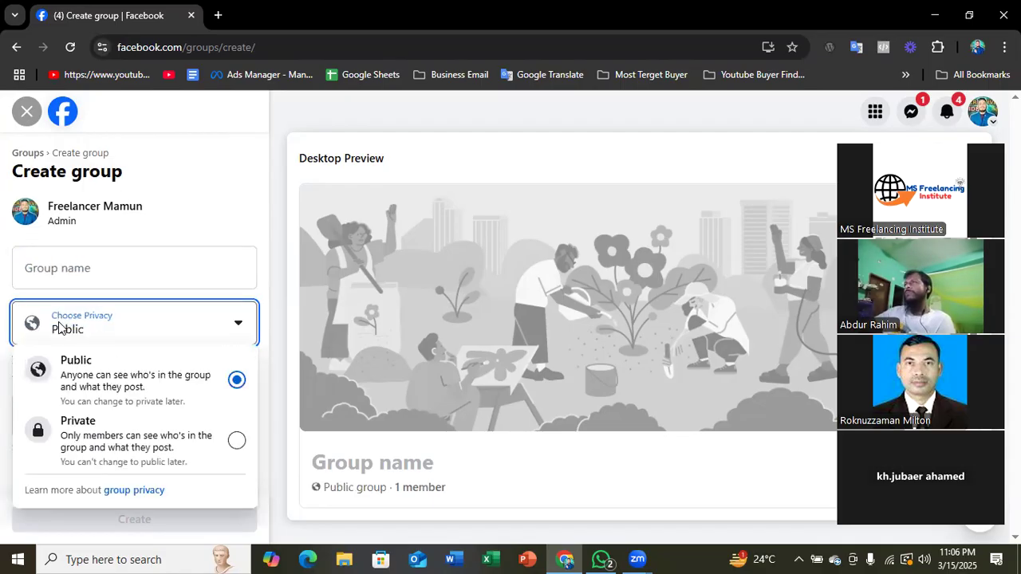
click(159, 263)
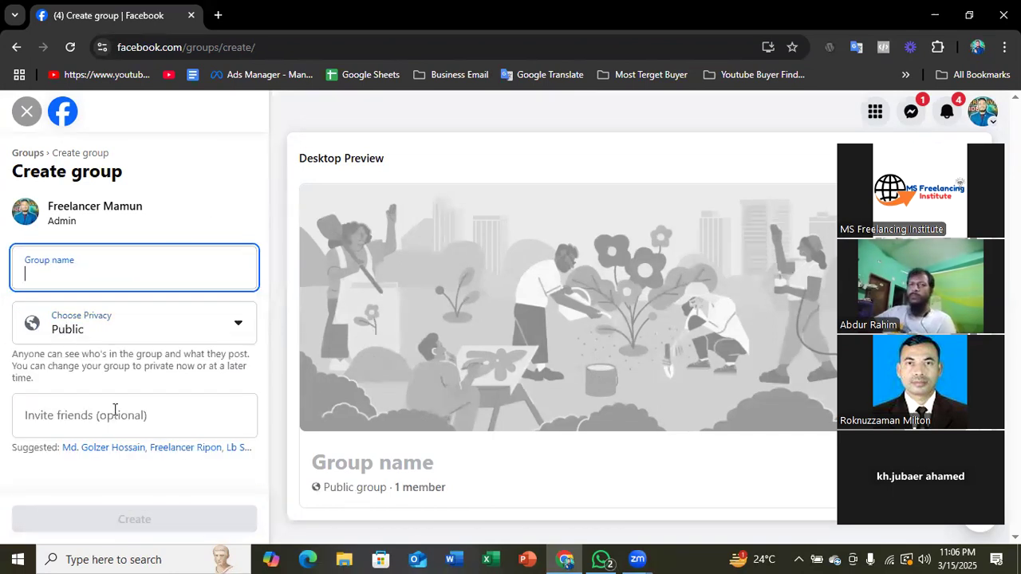
click(130, 323)
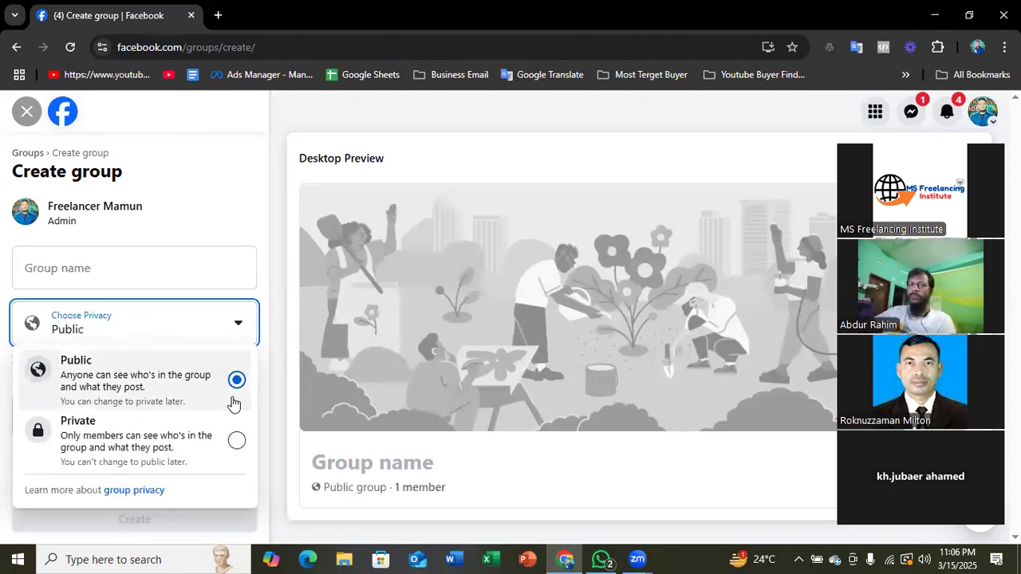
click(244, 196)
- Capture the full screen for annotation and outline the Create group form and its name, privacy and invite fields in red
click(779, 559)
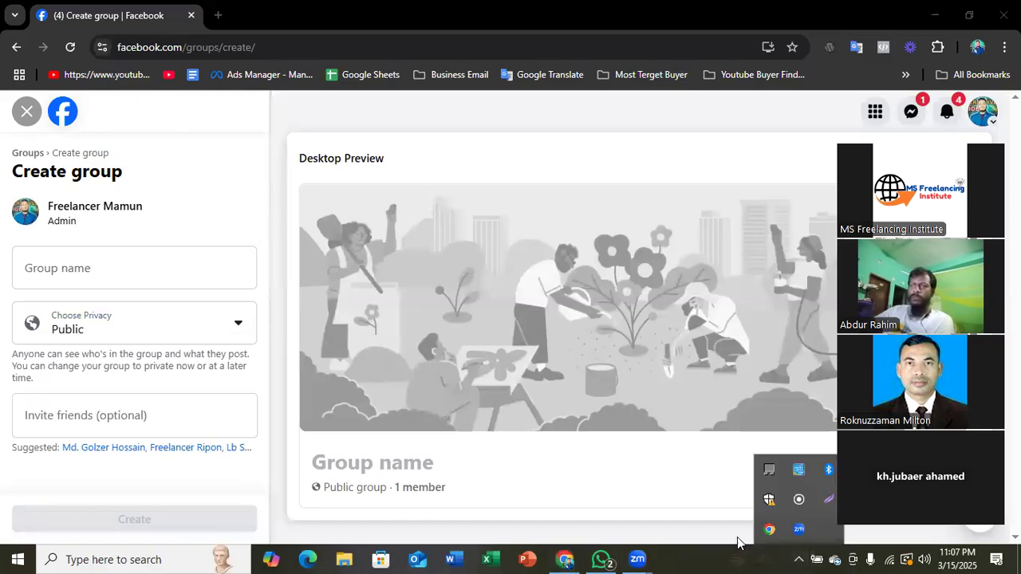
click(826, 499)
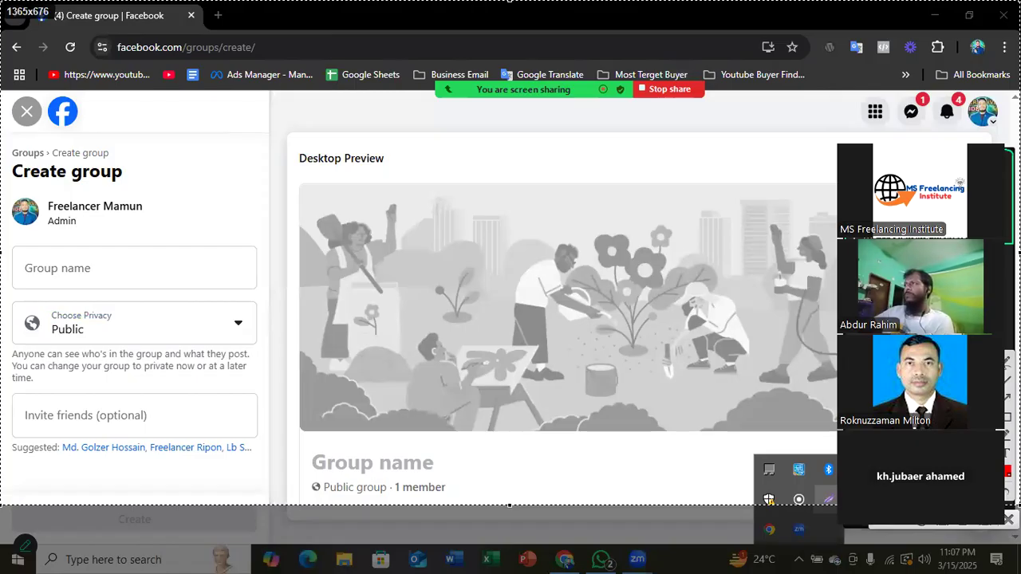
drag(1020, 506, 1020, 573)
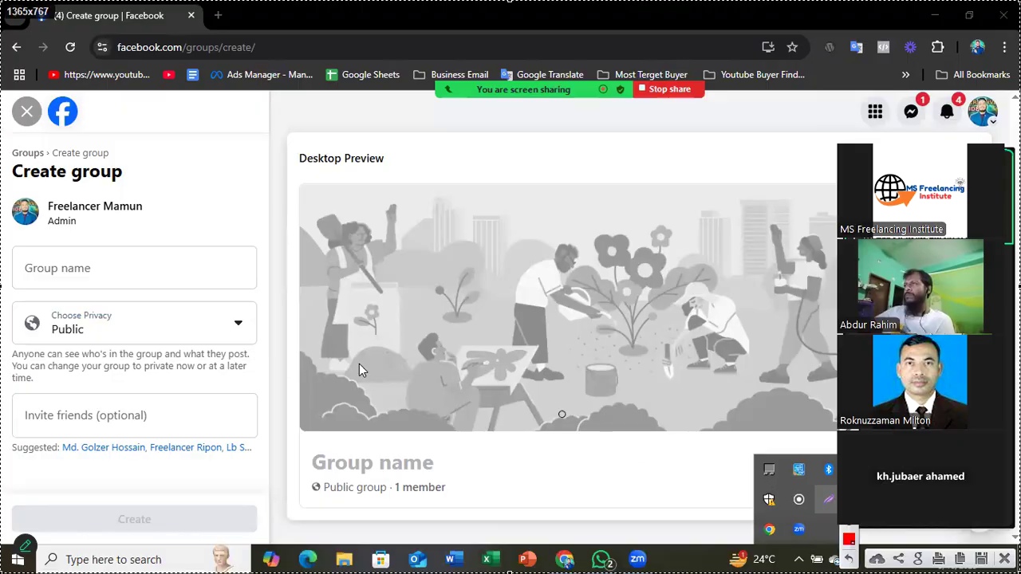
mouse_move(3, 144)
mouse_down()
mouse_move(32, 323)
mouse_move(263, 568)
mouse_move(302, 525)
mouse_up()
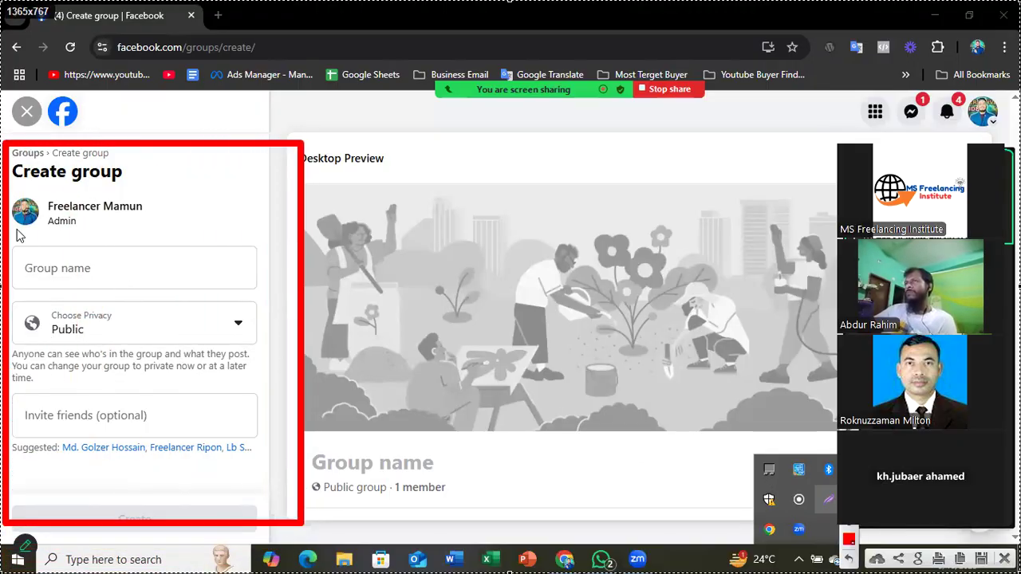
mouse_move(12, 241)
mouse_down()
mouse_move(35, 257)
mouse_move(259, 297)
mouse_up()
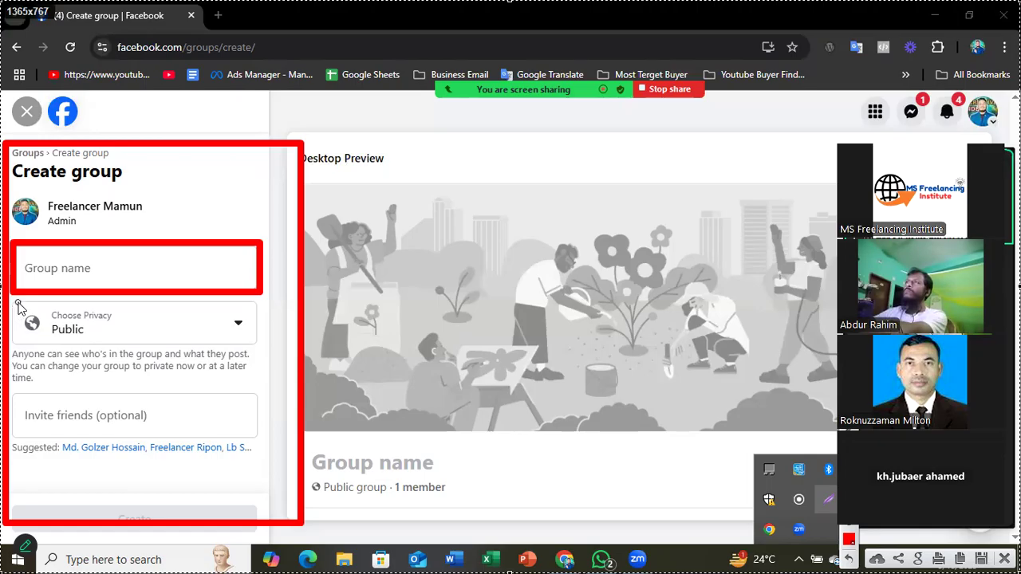
mouse_move(14, 301)
mouse_down()
mouse_move(223, 374)
mouse_move(269, 369)
mouse_move(267, 359)
mouse_up()
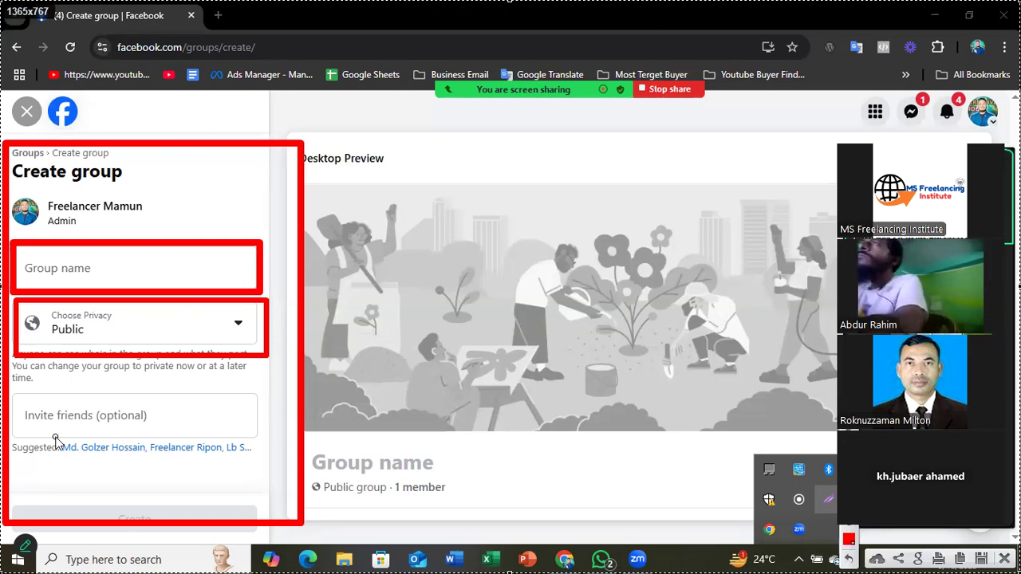
mouse_move(24, 383)
mouse_down()
mouse_move(203, 487)
mouse_move(295, 469)
mouse_move(273, 455)
mouse_up()
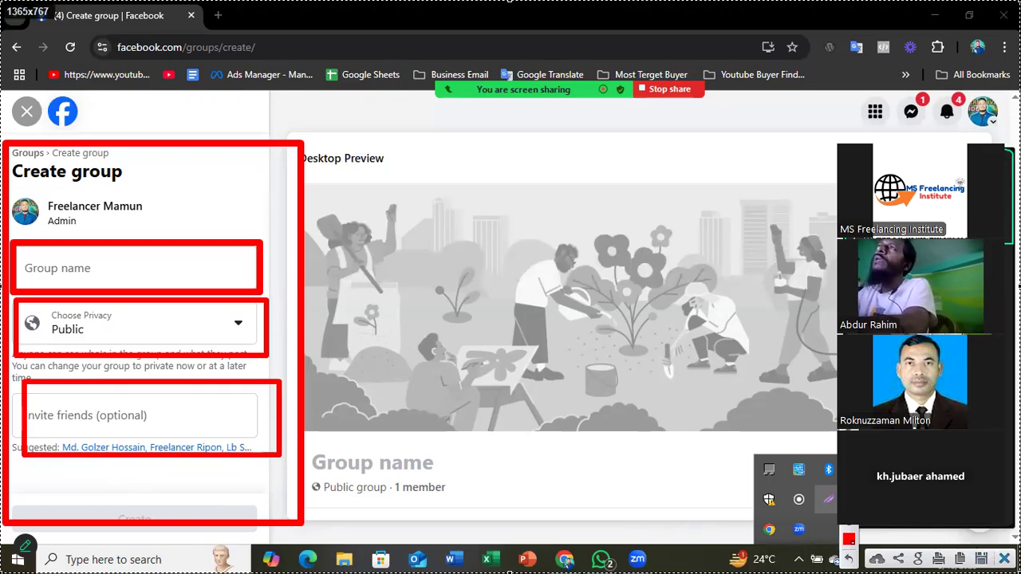
- Return from the capture to the form and name the new group Online Free Batch 01
click(91, 266)
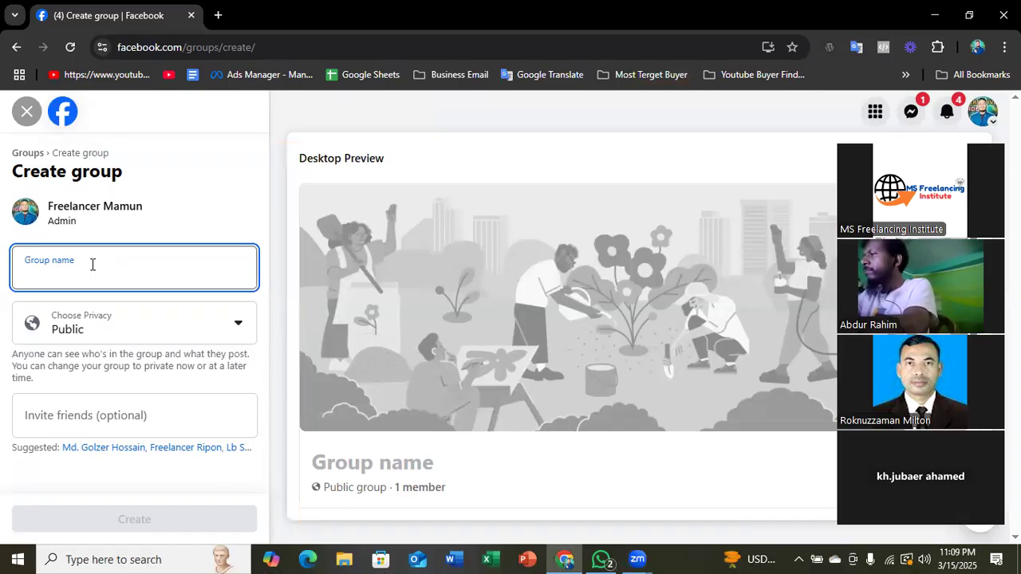
text(B)
key(BackSpace)
text(Onli)
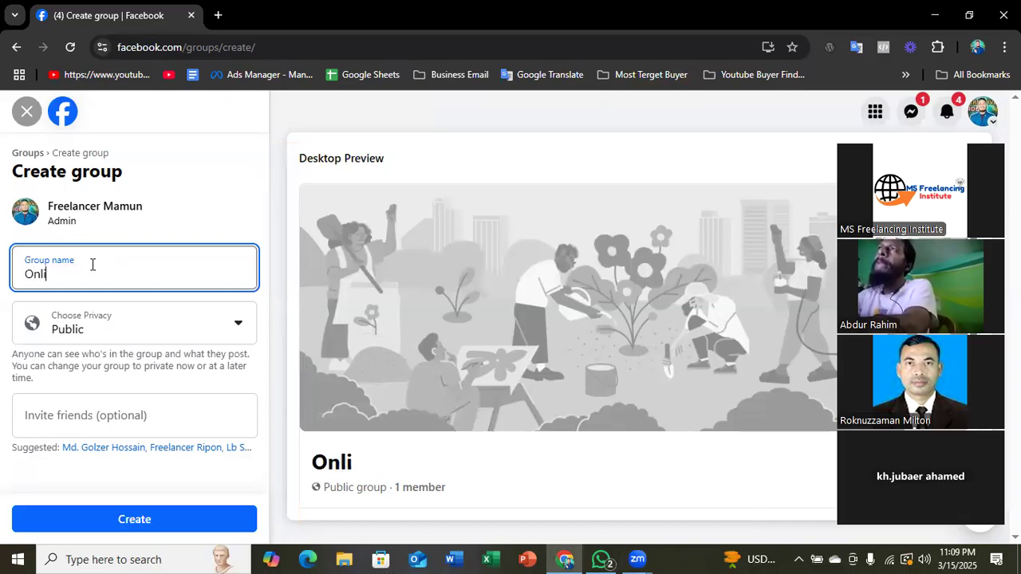
text(ne Fr)
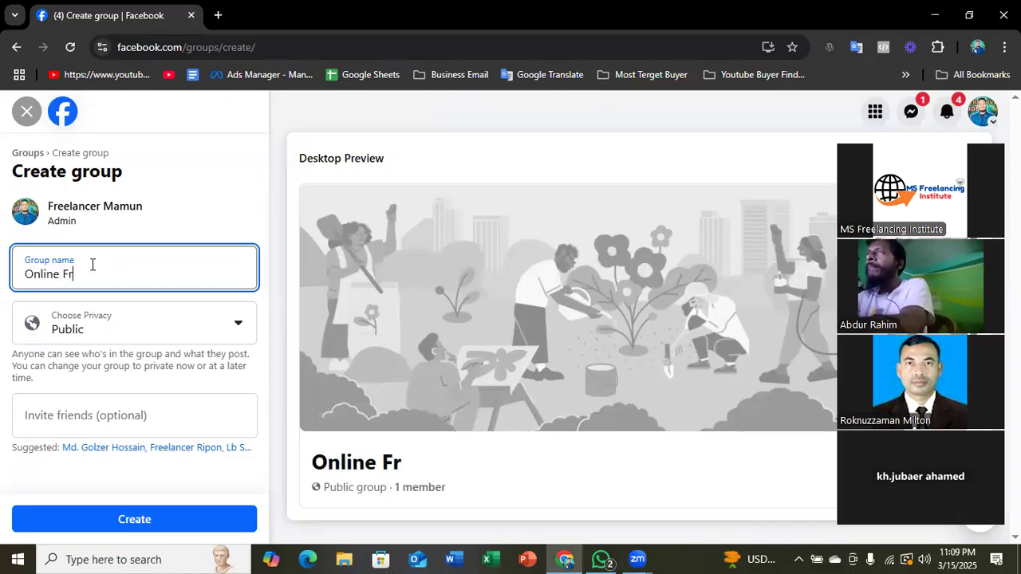
text(ee B)
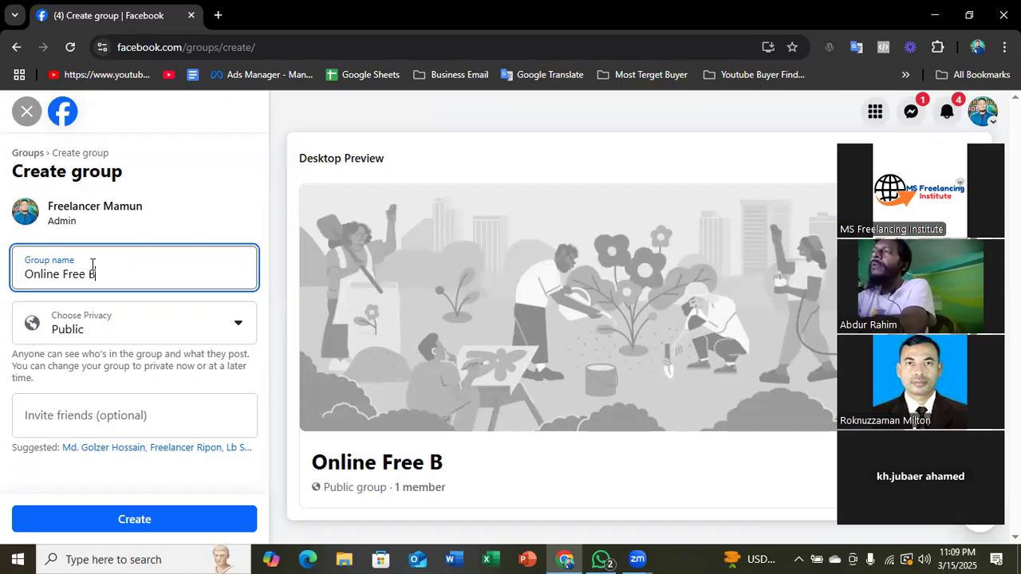
text(aty)
key(BackSpace)
text(ch )
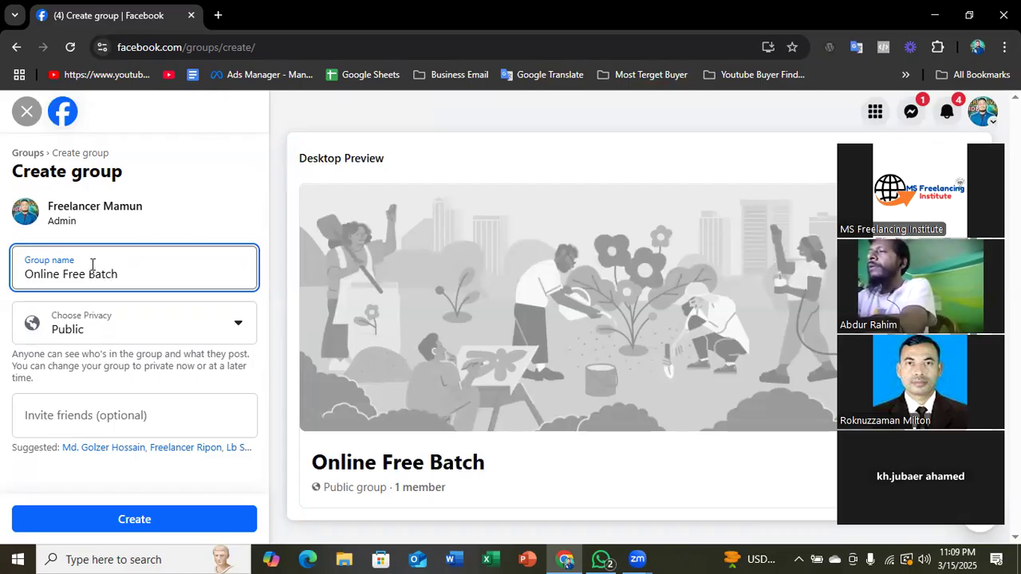
text(01)
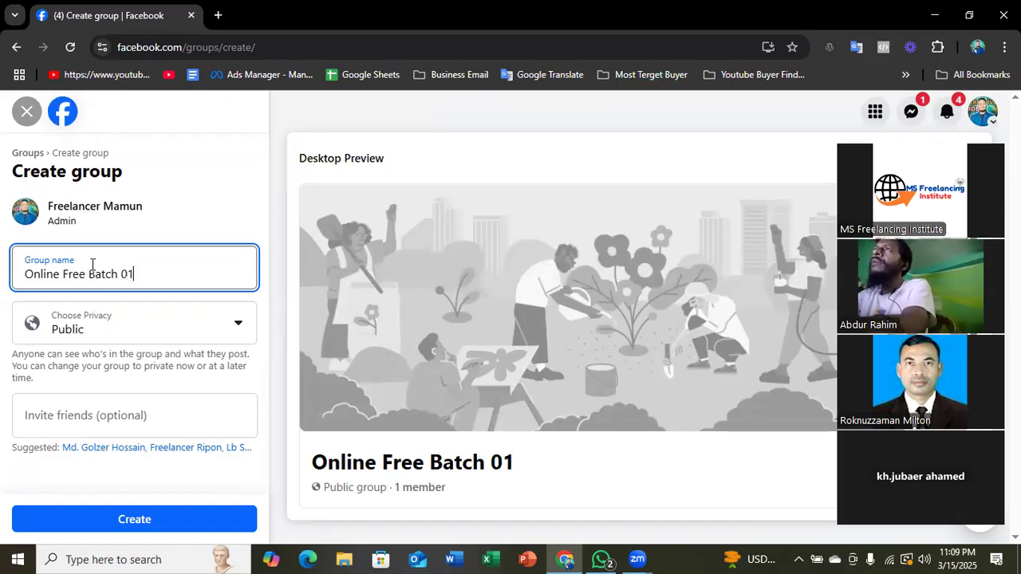
- Highlight the entered group name in the form to point it out to the students
drag(133, 274, 19, 275)
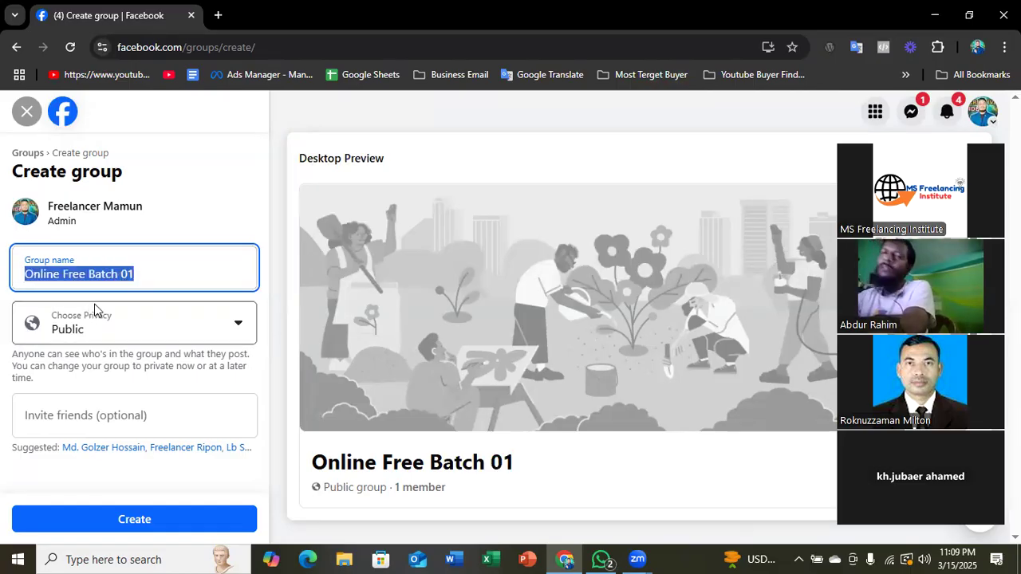
click(231, 229)
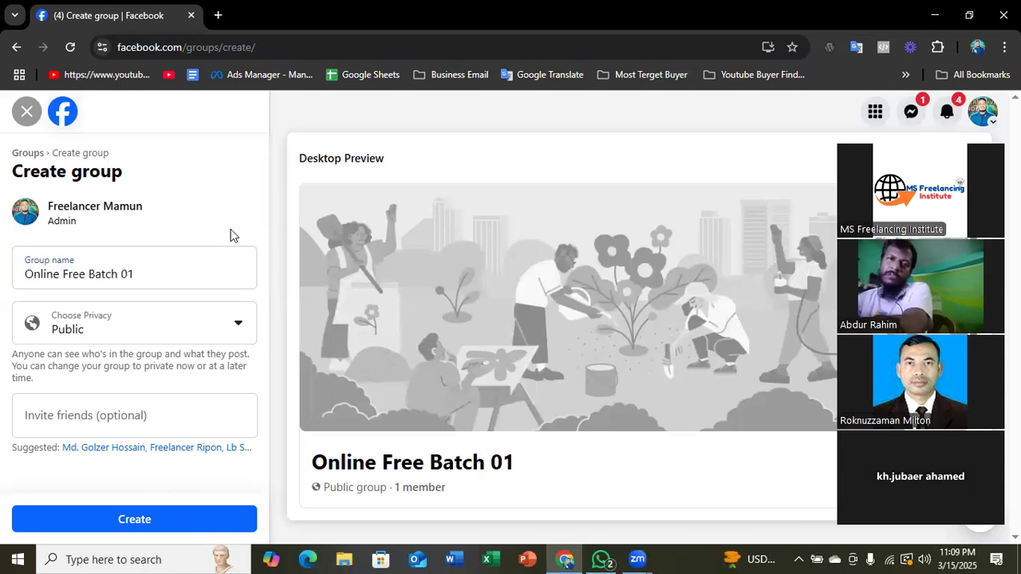
drag(151, 273, 24, 275)
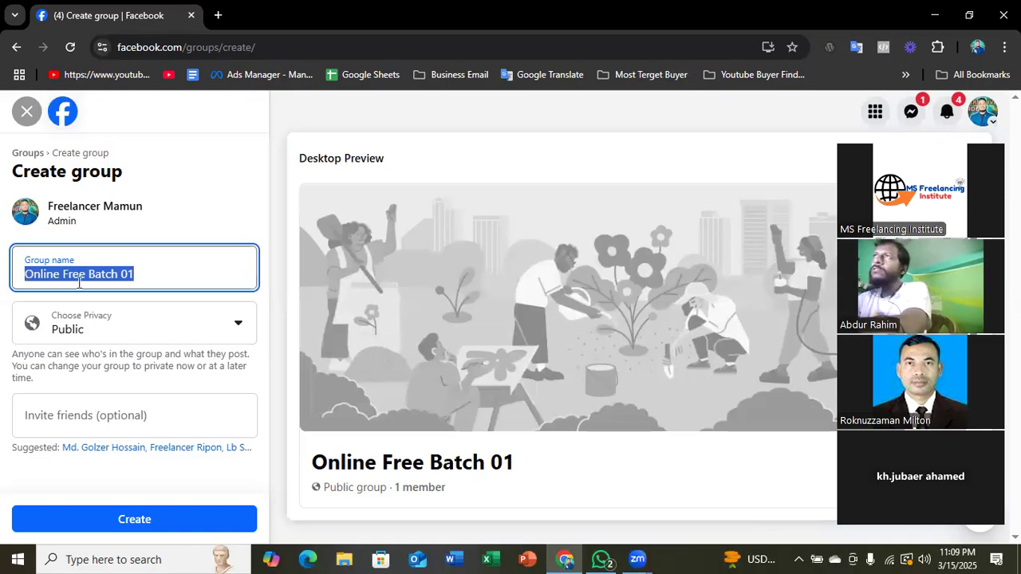
click(190, 226)
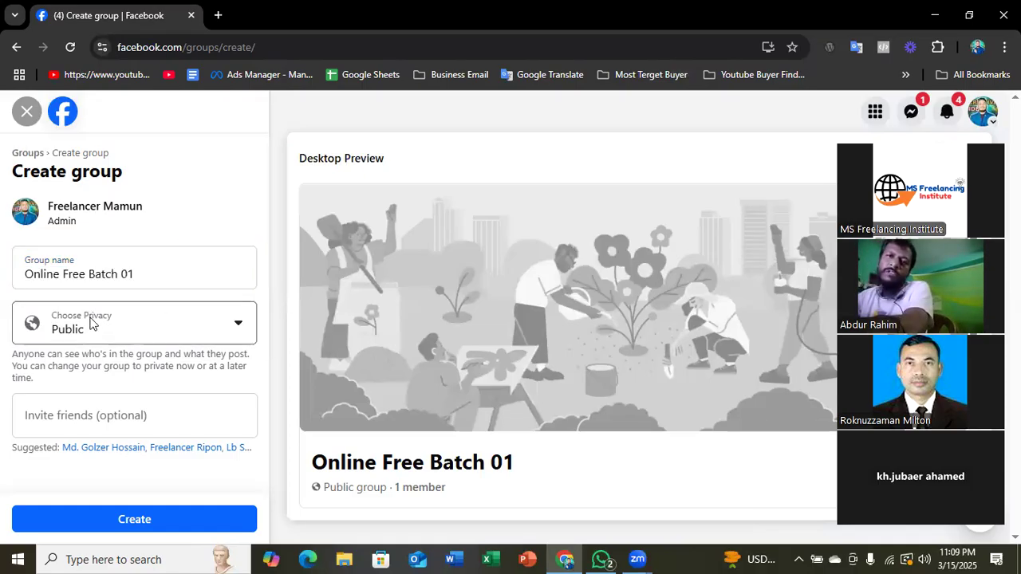
click(97, 282)
drag(143, 266, 16, 278)
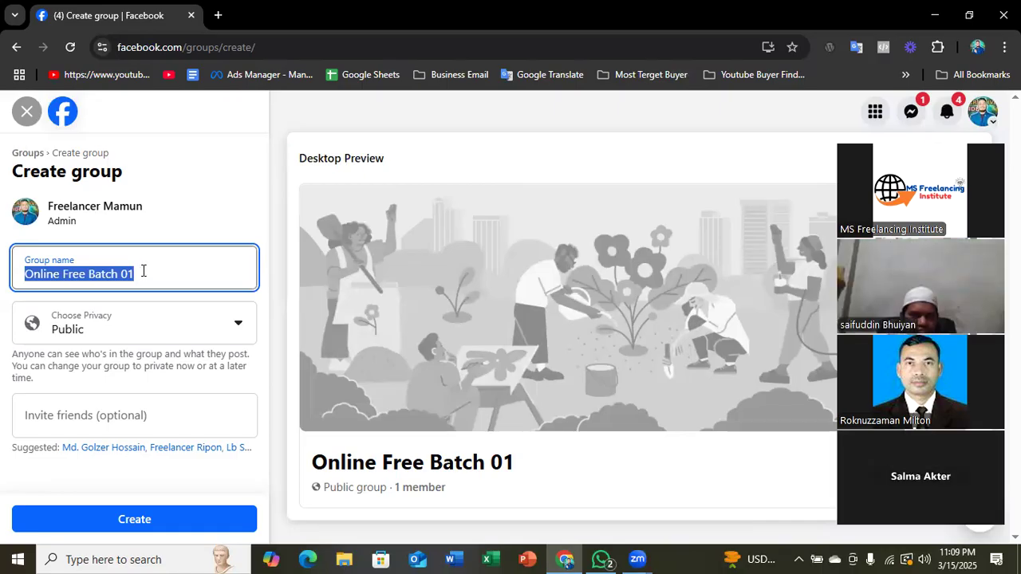
- Choose Public as the group's privacy and look through the suggested friends to invite without adding anyone
click(88, 331)
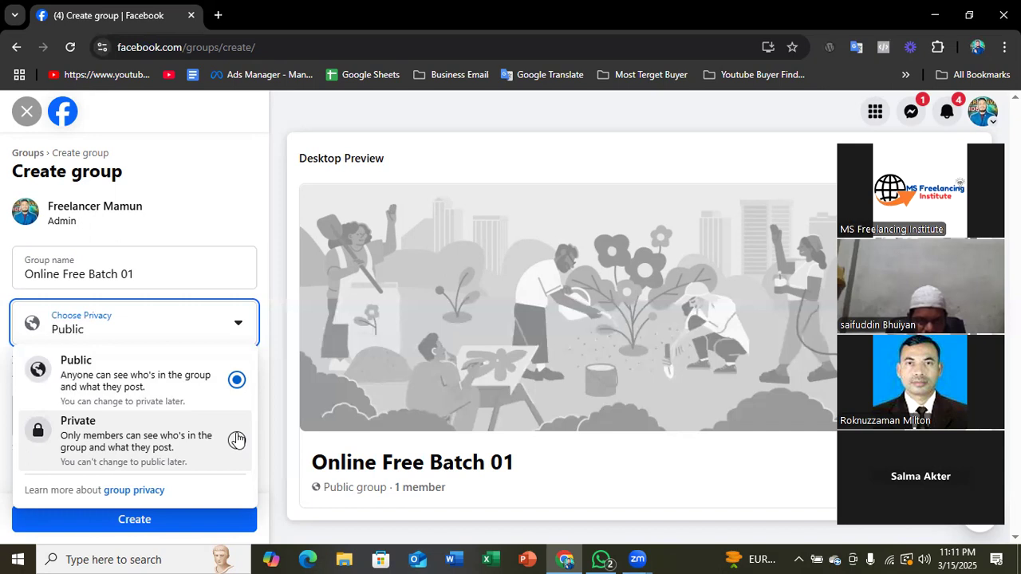
click(201, 386)
click(96, 414)
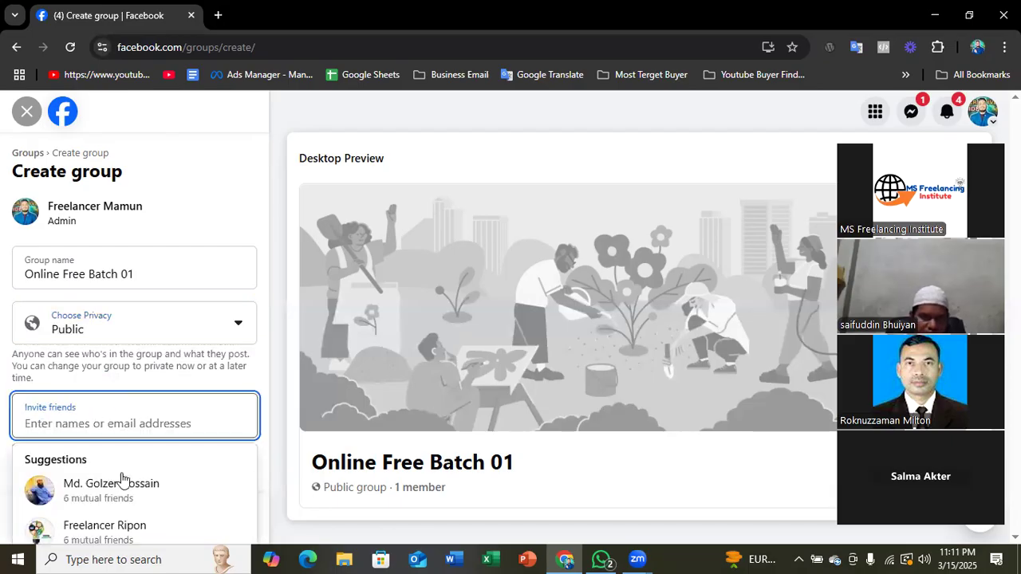
scroll(111, 487, down, 2)
scroll(105, 488, up, 2)
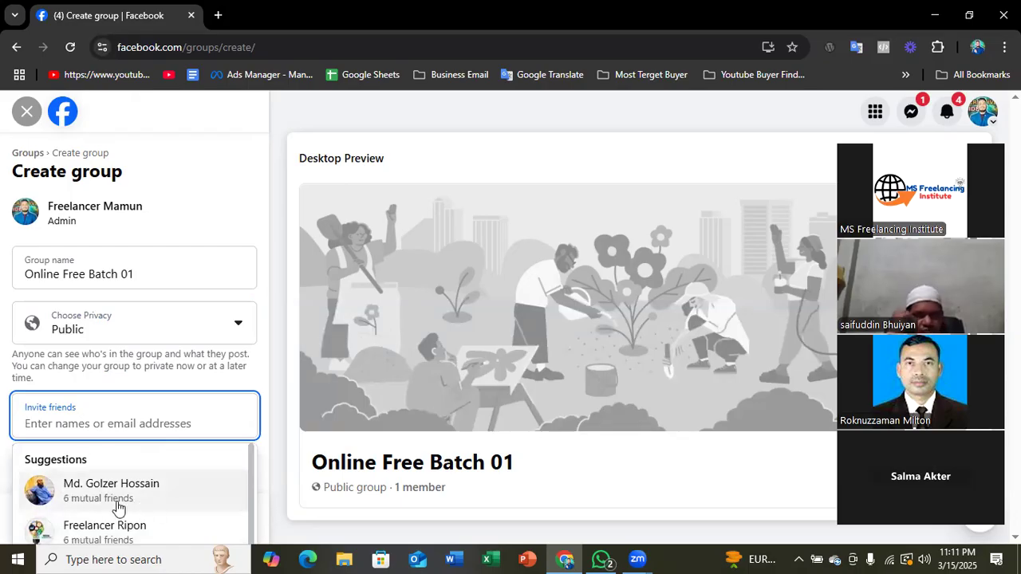
scroll(112, 499, down, 4)
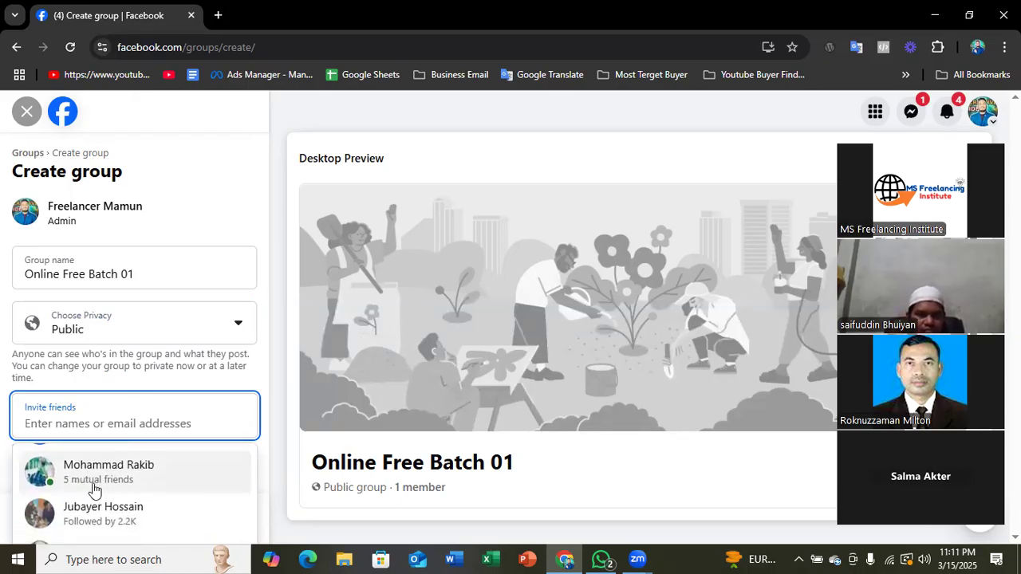
click(193, 179)
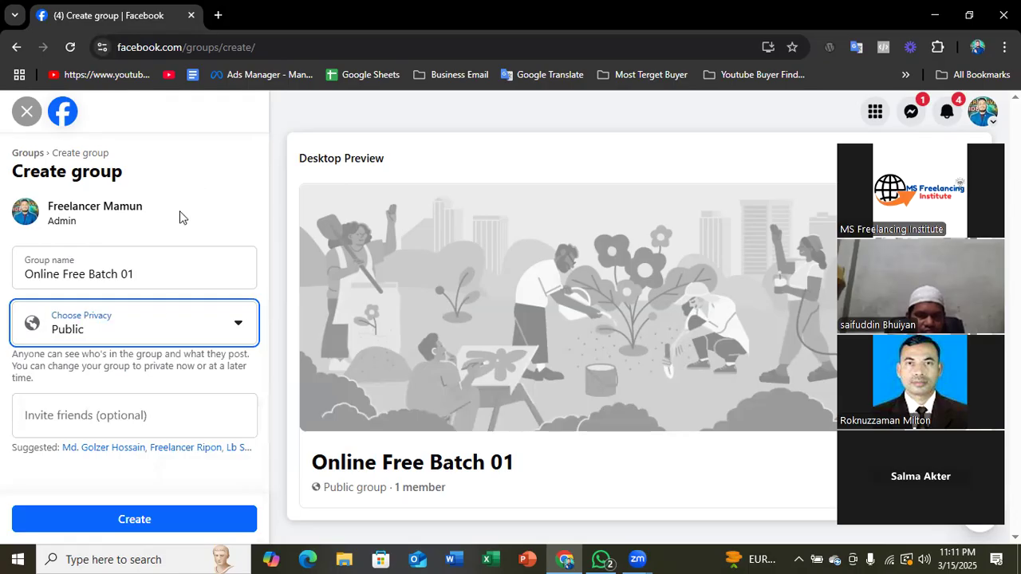
- Create the Online Free Batch 01 group and look over its new page
click(153, 522)
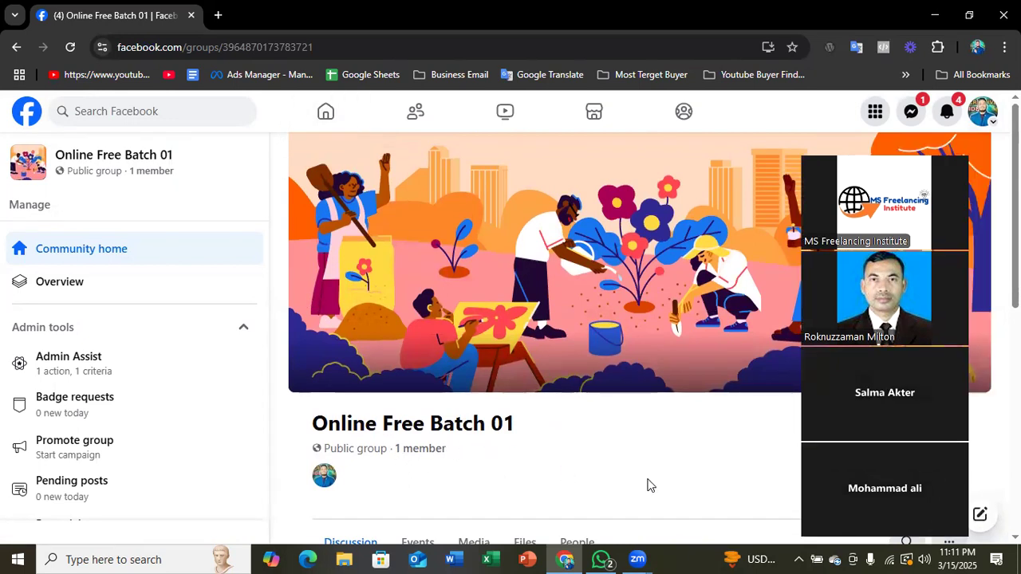
scroll(303, 442, down, 5)
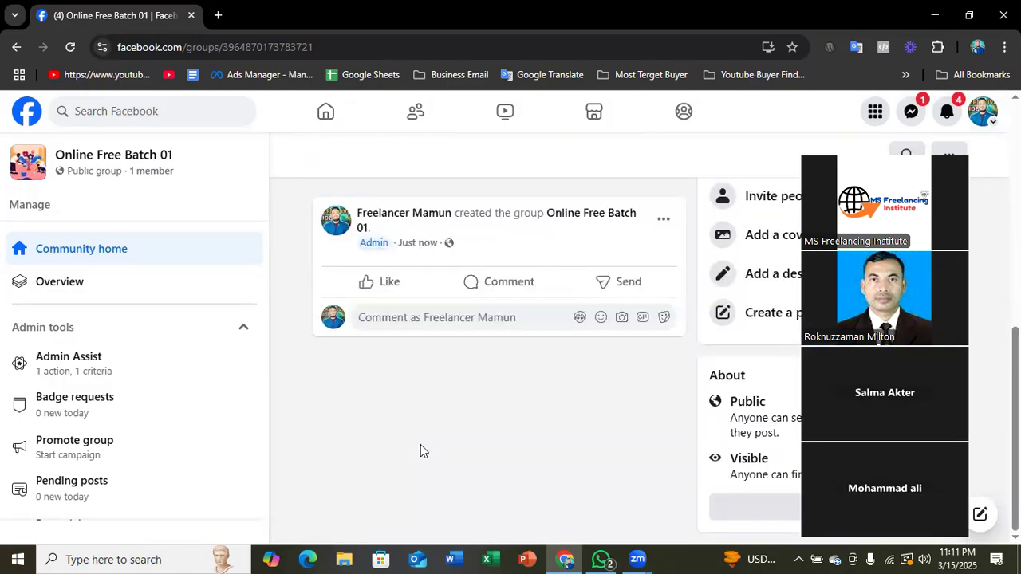
- Look over the new group's cover, section headings, post area and admin tools
scroll(421, 444, up, 4)
scroll(347, 425, up, 3)
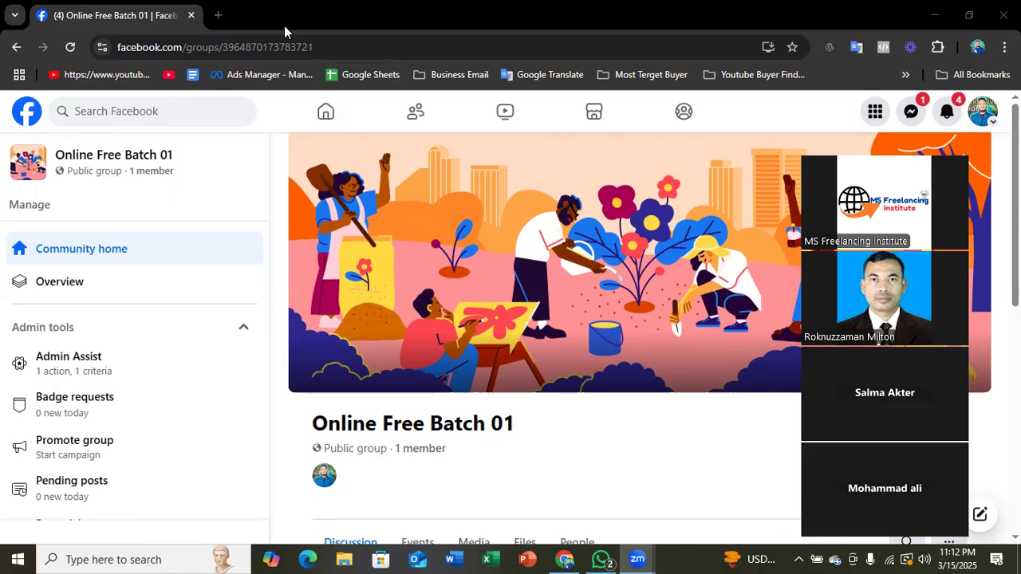
scroll(368, 292, down, 1)
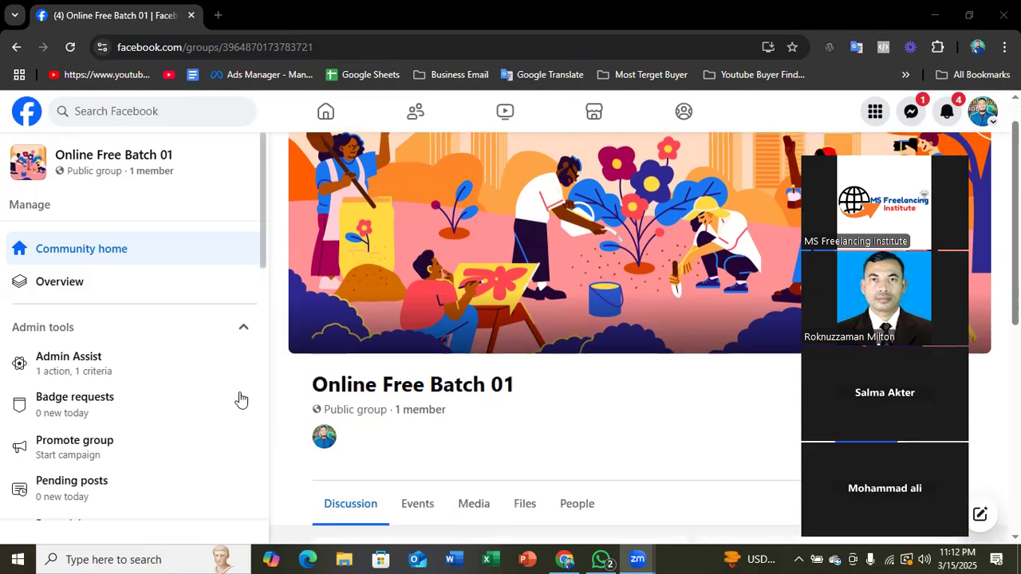
scroll(257, 364, down, 2)
scroll(379, 374, down, 2)
scroll(364, 380, up, 2)
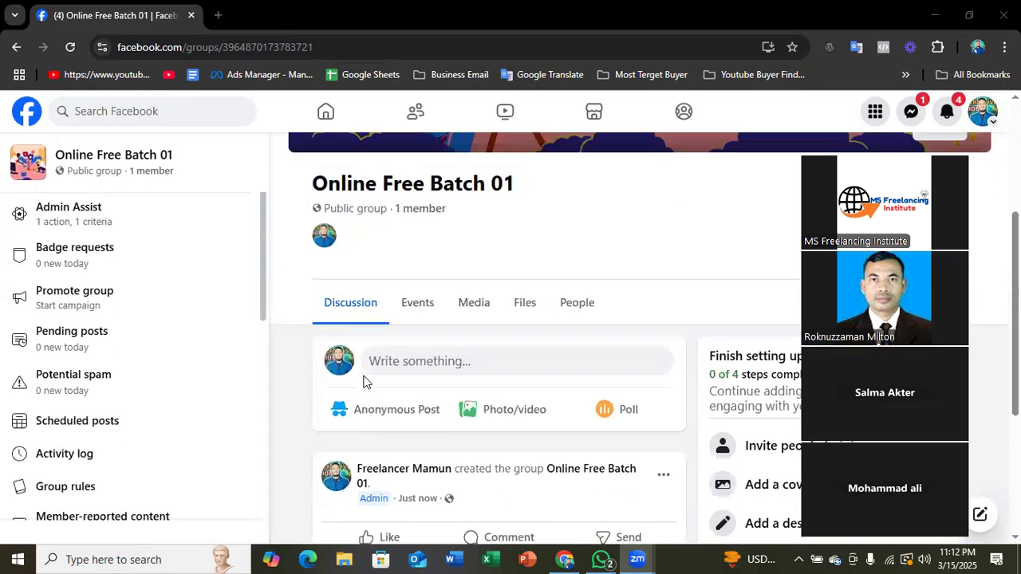
scroll(364, 381, up, 1)
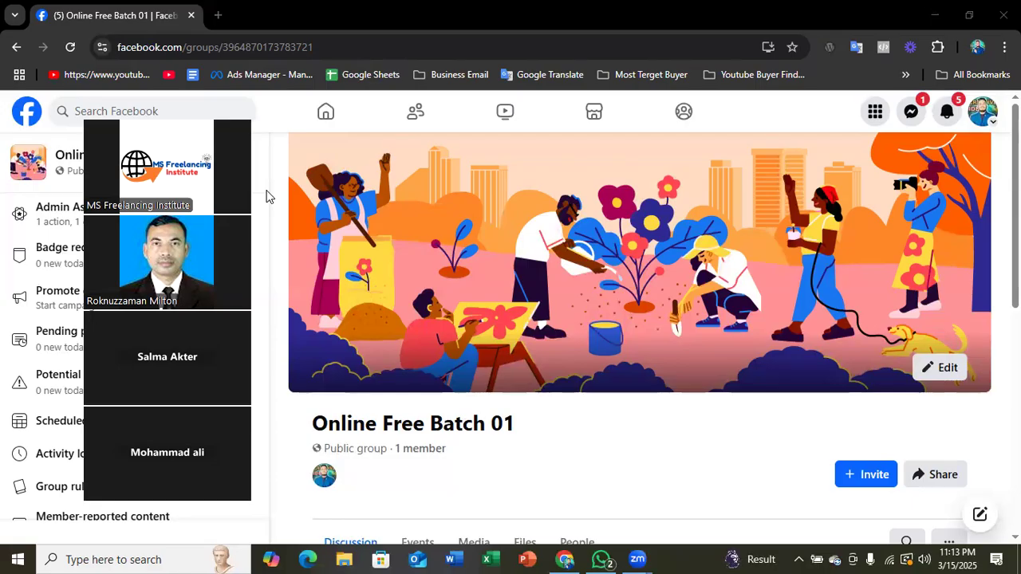
- Move the meeting video panel aside, point out the cover photo's Edit control in a screen capture, and discard the capture
drag(207, 130, 267, 81)
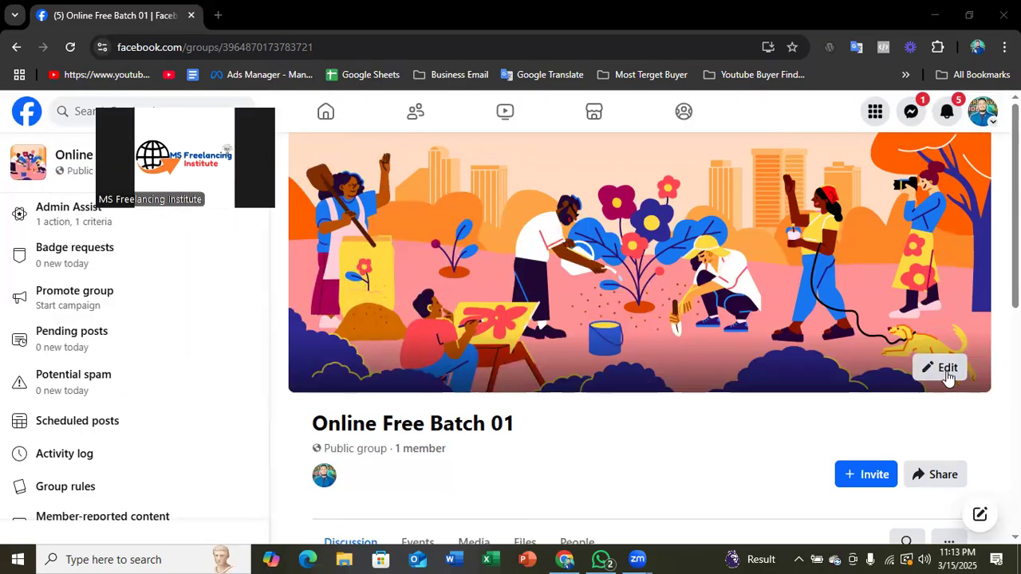
click(798, 559)
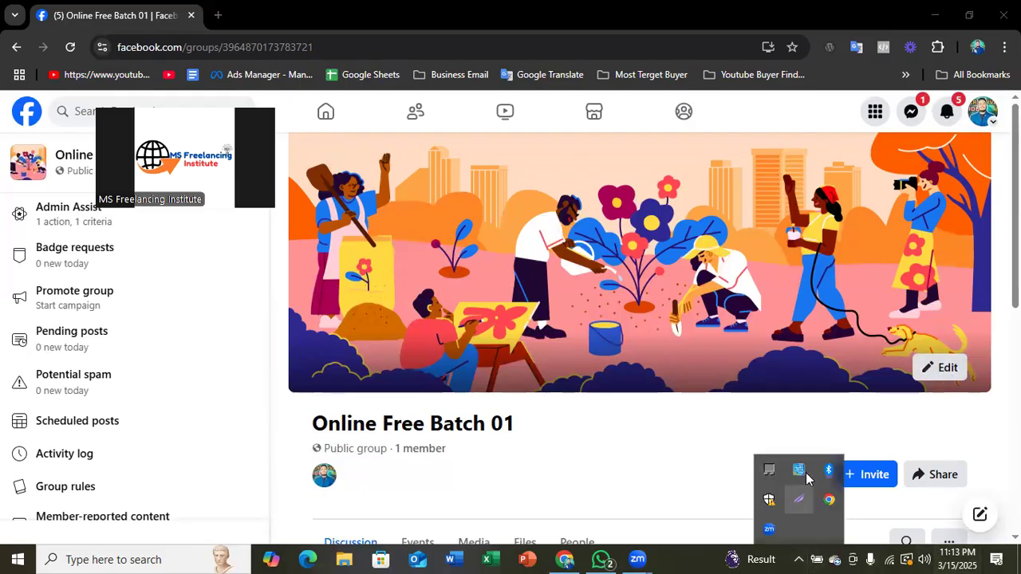
click(798, 499)
mouse_move(897, 283)
mouse_down()
mouse_move(936, 379)
mouse_move(983, 412)
mouse_up()
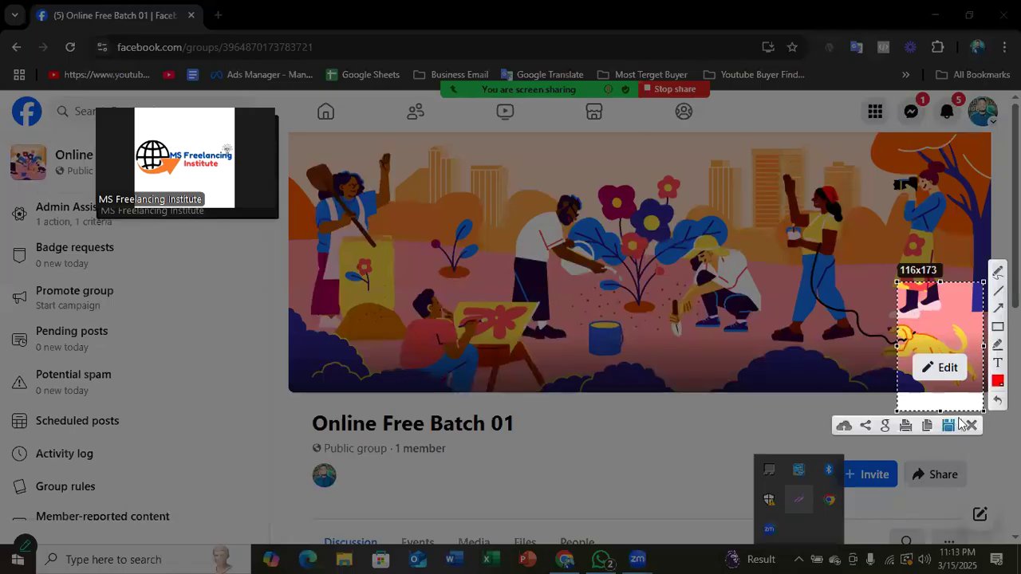
drag(904, 339, 968, 391)
click(972, 425)
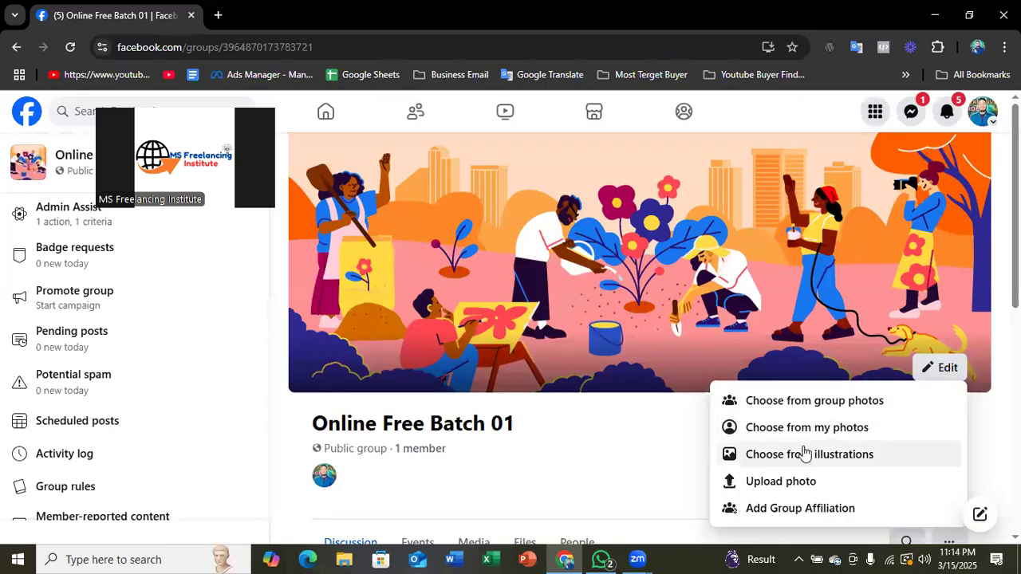
- Upload the image "unnamed" from the Downloads folder as the group's cover photo
click(801, 487)
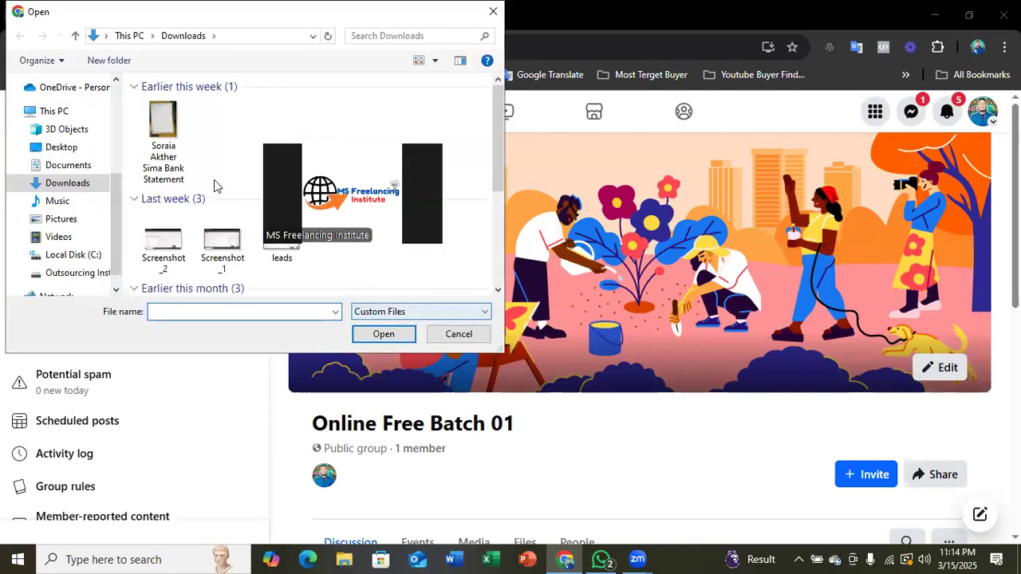
scroll(184, 215, down, 2)
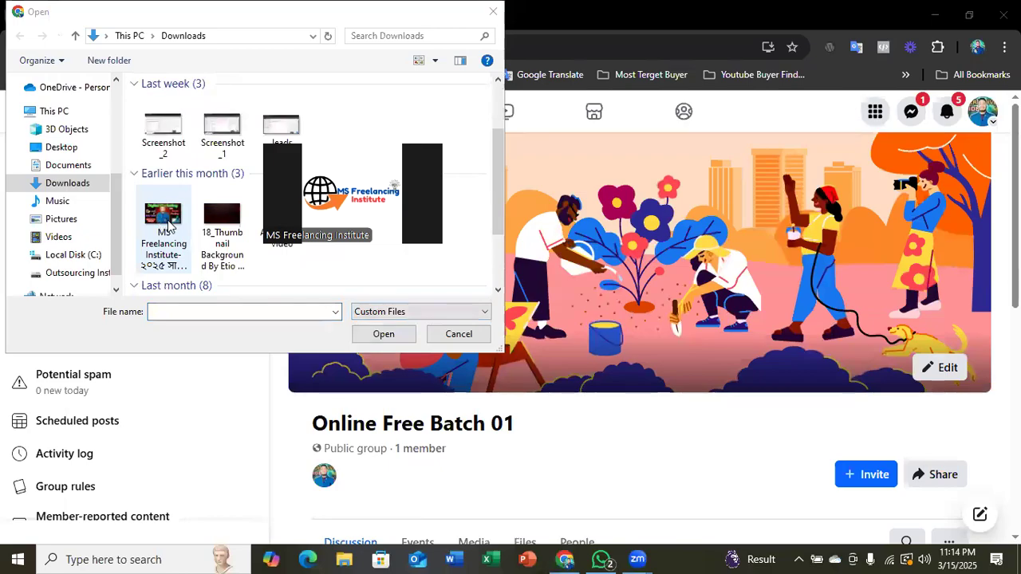
scroll(170, 225, down, 3)
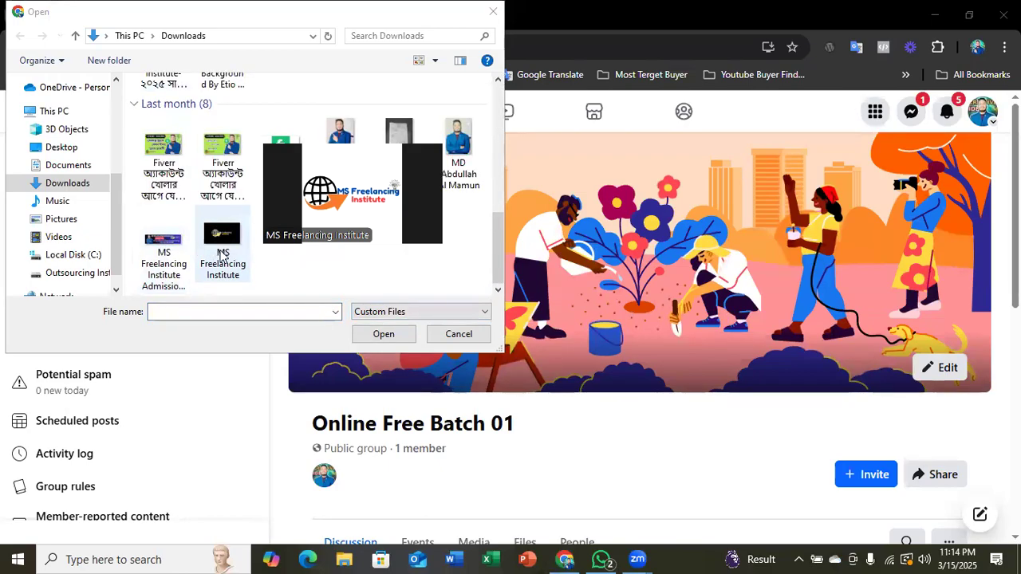
scroll(228, 215, up, 2)
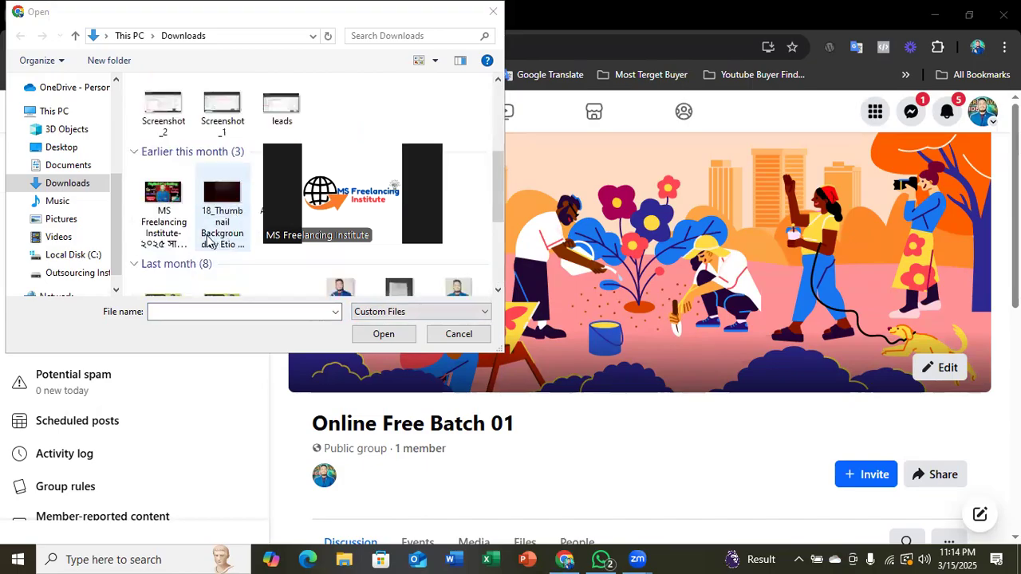
scroll(164, 223, up, 2)
scroll(166, 220, down, 2)
scroll(166, 220, down, 2)
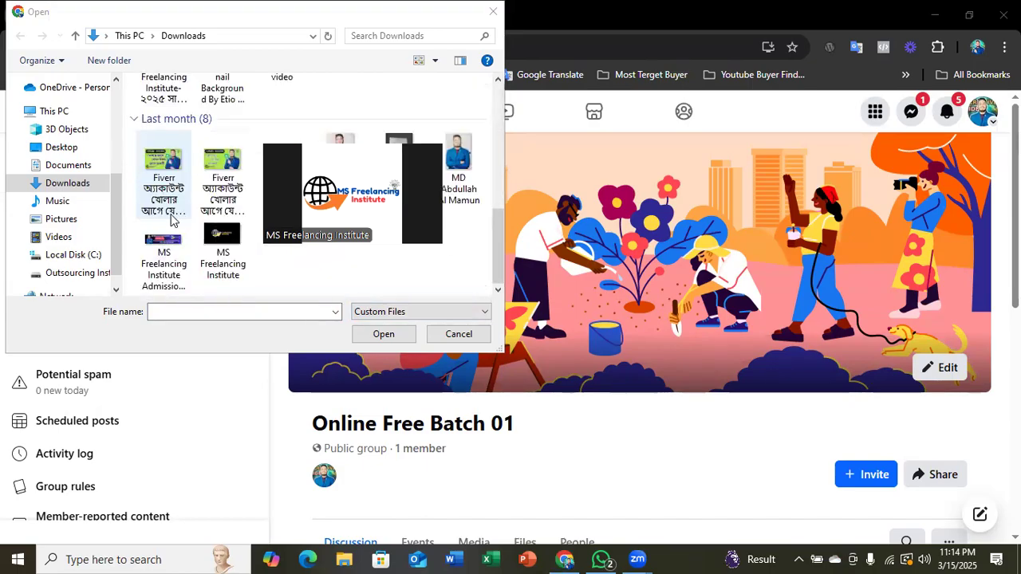
scroll(184, 215, up, 2)
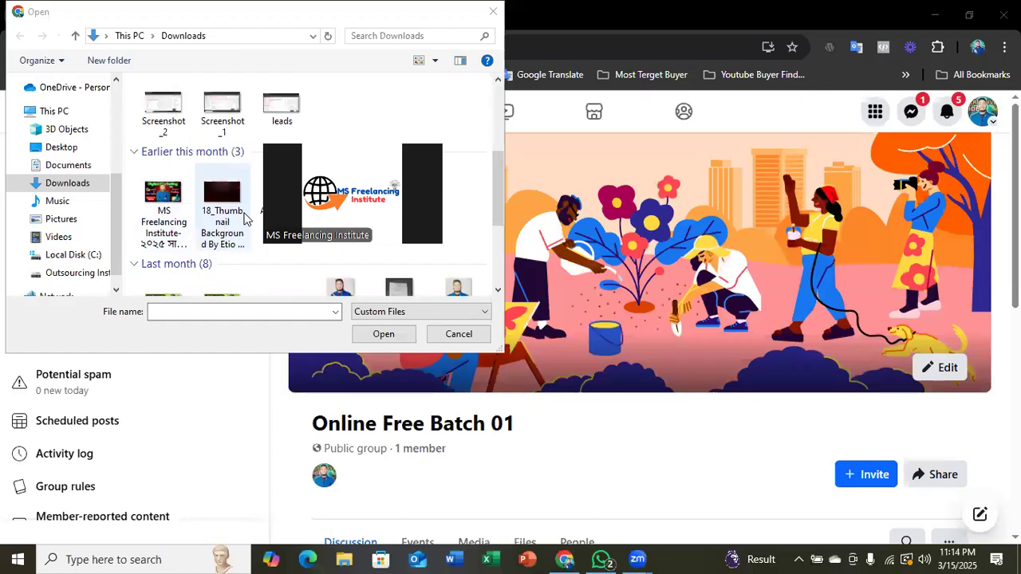
scroll(264, 228, down, 2)
click(278, 162)
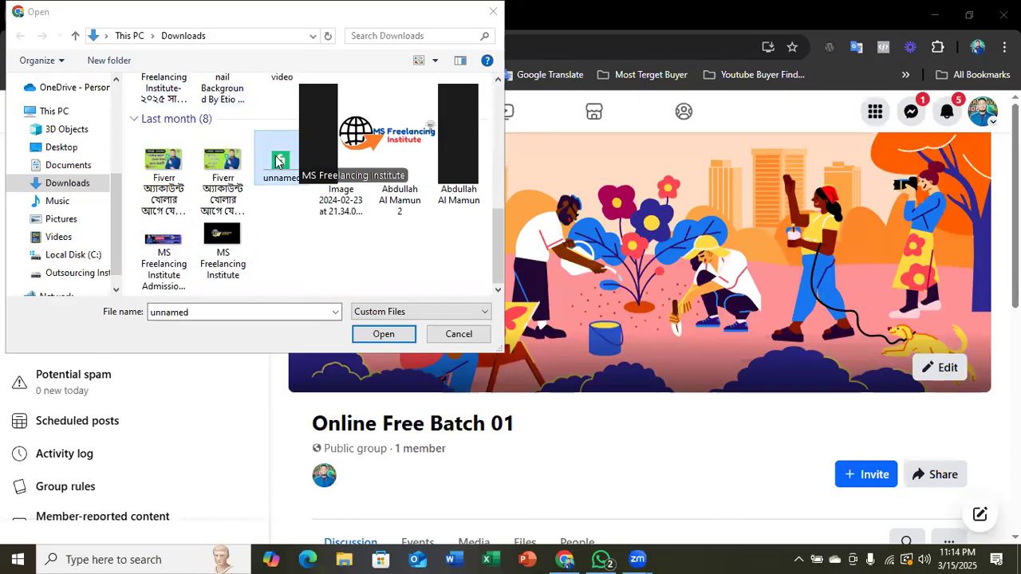
click(374, 333)
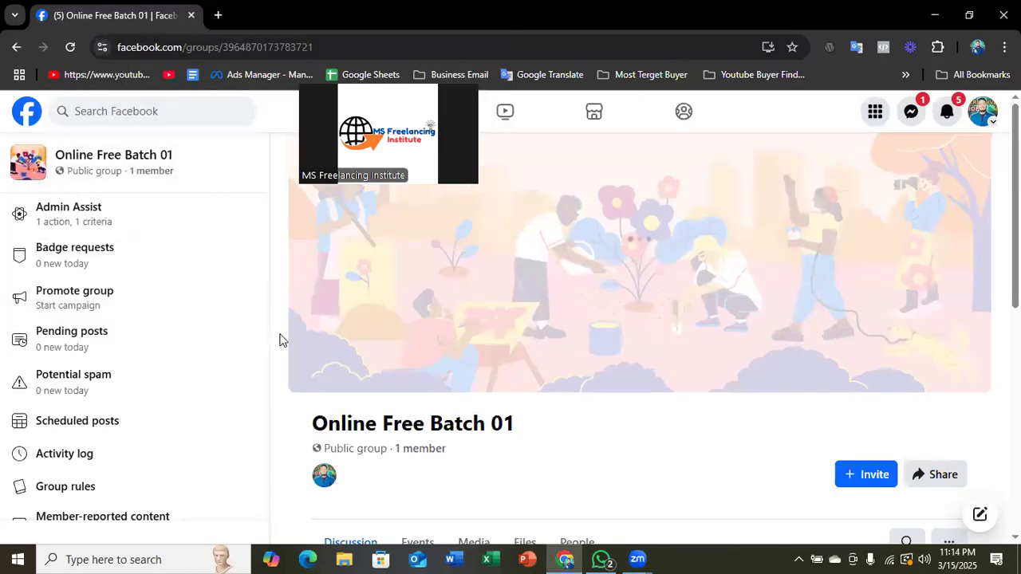
- Adjust the position of the uploaded cover photo and save the changes to the group
mouse_move(626, 296)
mouse_down()
mouse_move(621, 330)
mouse_move(626, 286)
mouse_up()
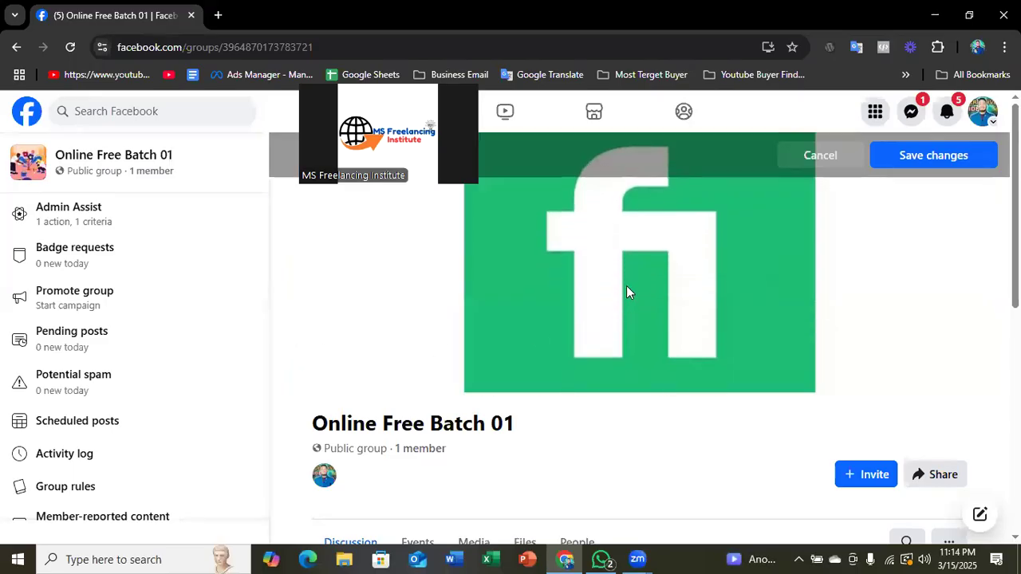
click(932, 155)
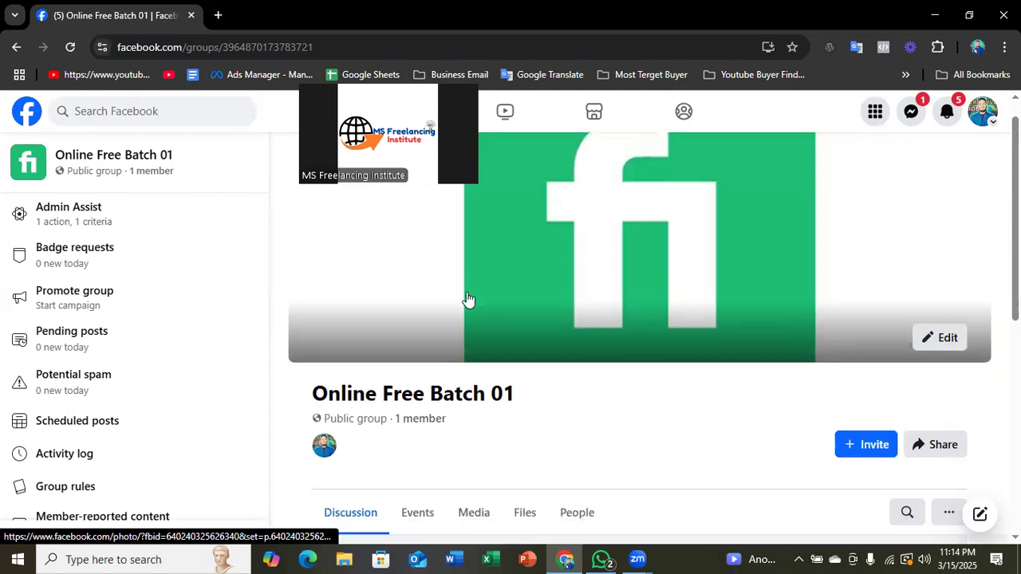
scroll(611, 292, down, 4)
scroll(583, 278, up, 3)
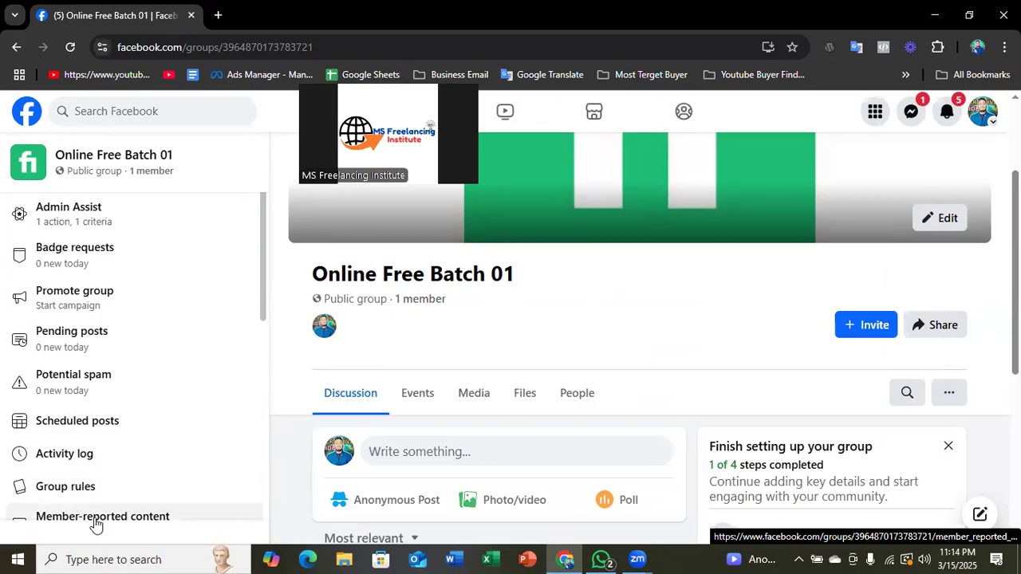
- Examine the group's admin tools list and its main page with the new cover
scroll(167, 454, down, 1)
scroll(166, 454, down, 7)
scroll(146, 379, up, 9)
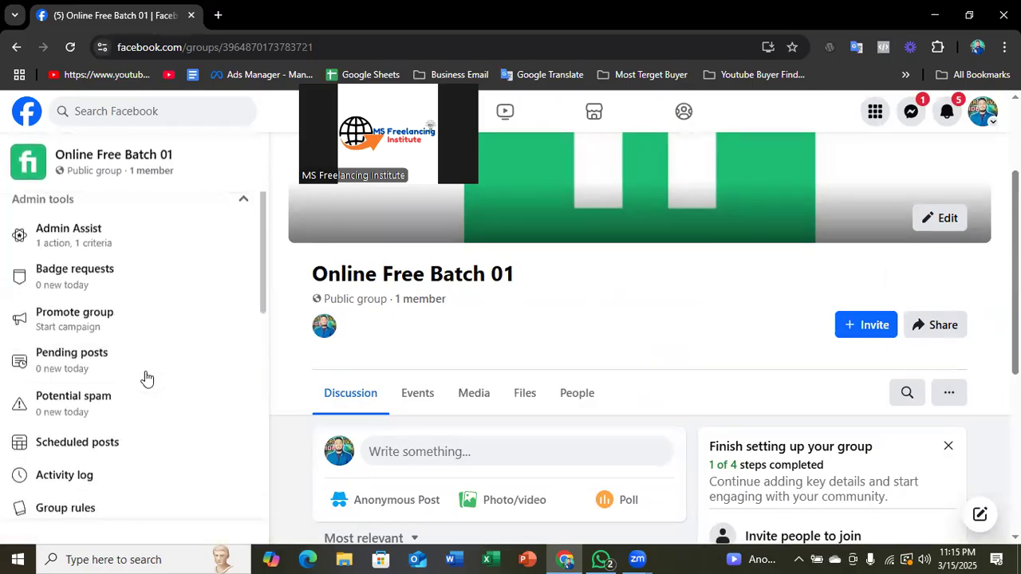
scroll(146, 379, up, 2)
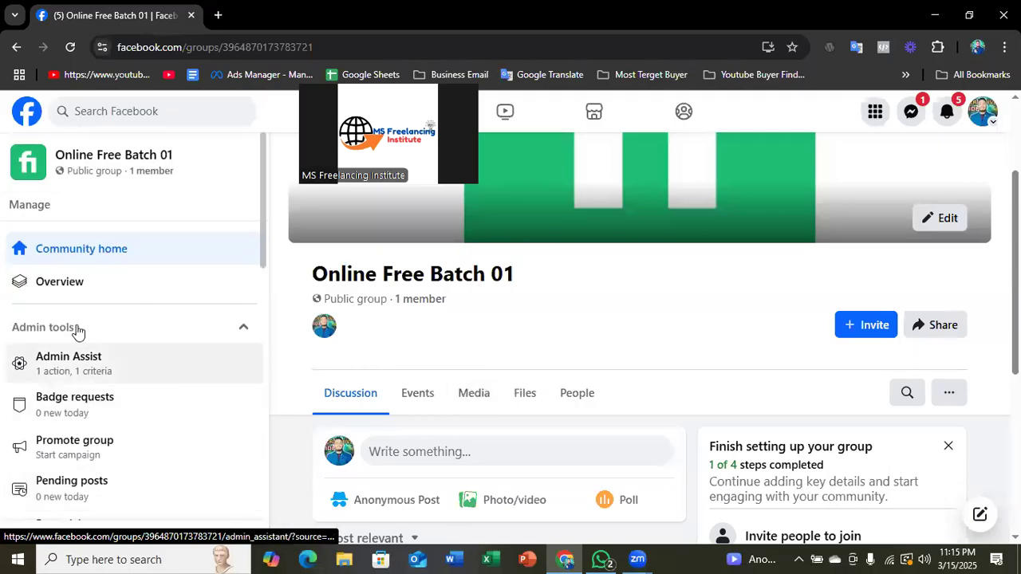
scroll(419, 383, up, 2)
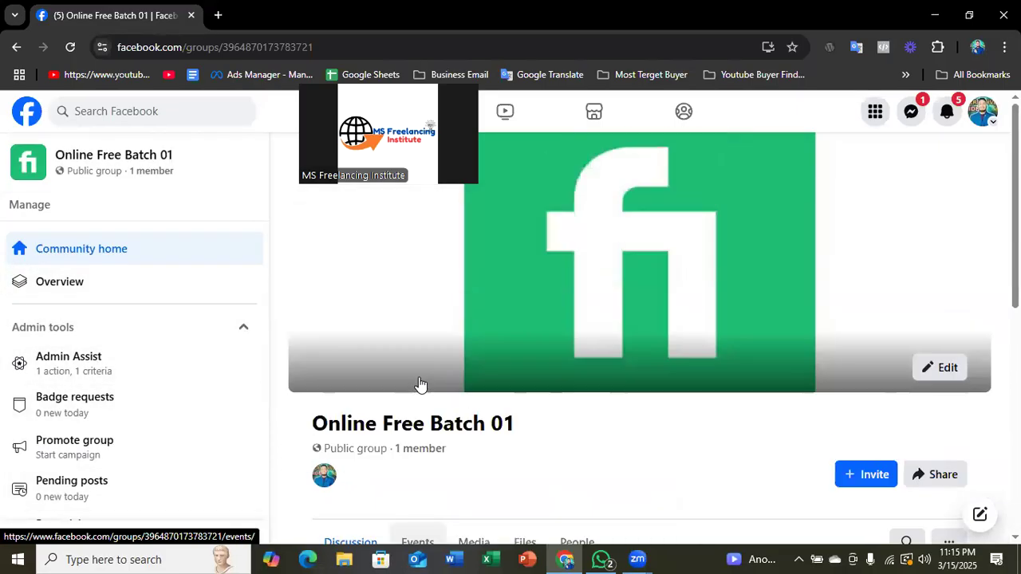
scroll(133, 333, down, 2)
scroll(131, 335, up, 2)
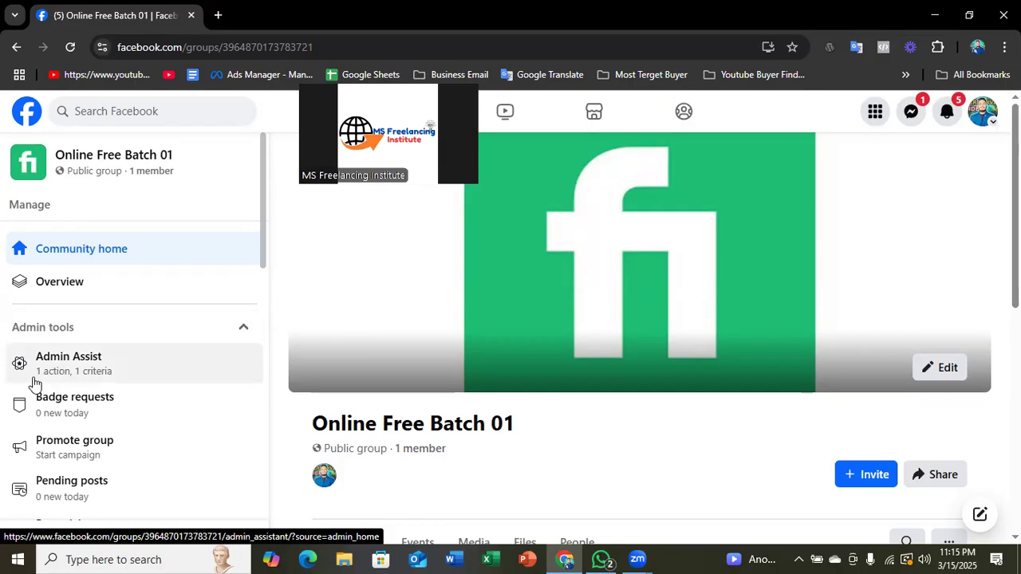
- View the group's Pending posts page from the admin tools and return to the group's home page
scroll(375, 388, down, 1)
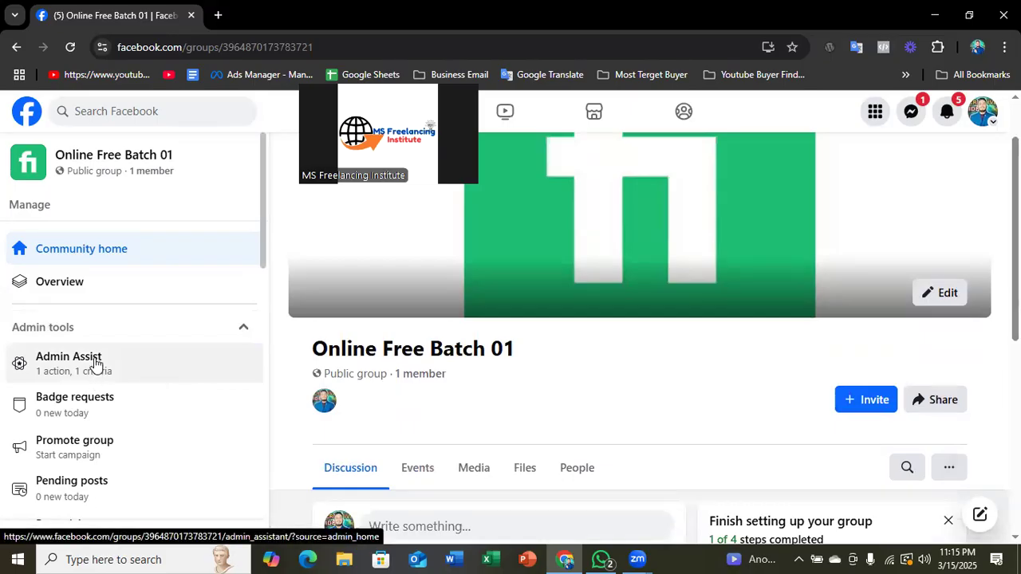
scroll(68, 355, down, 2)
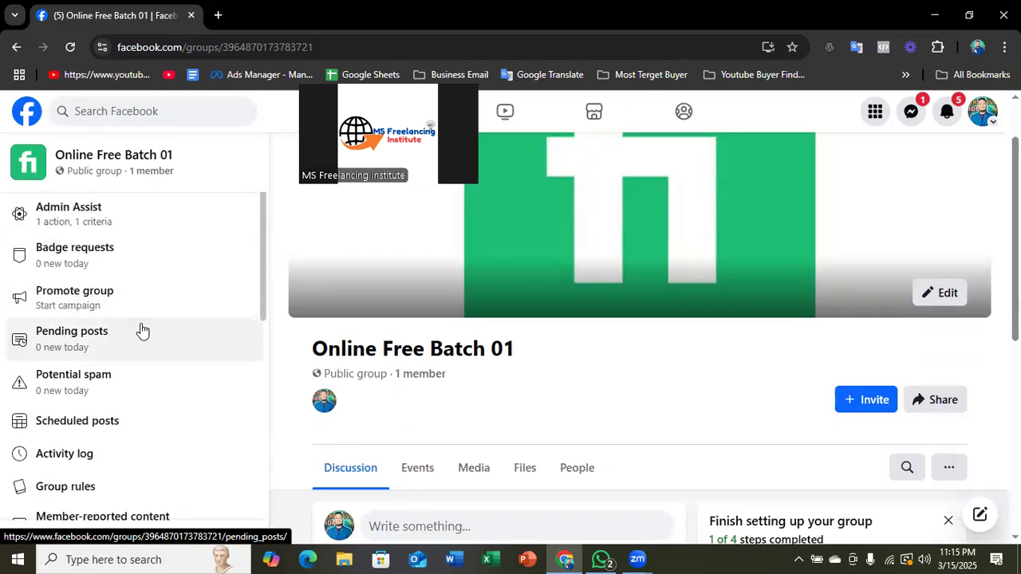
scroll(80, 311, down, 1)
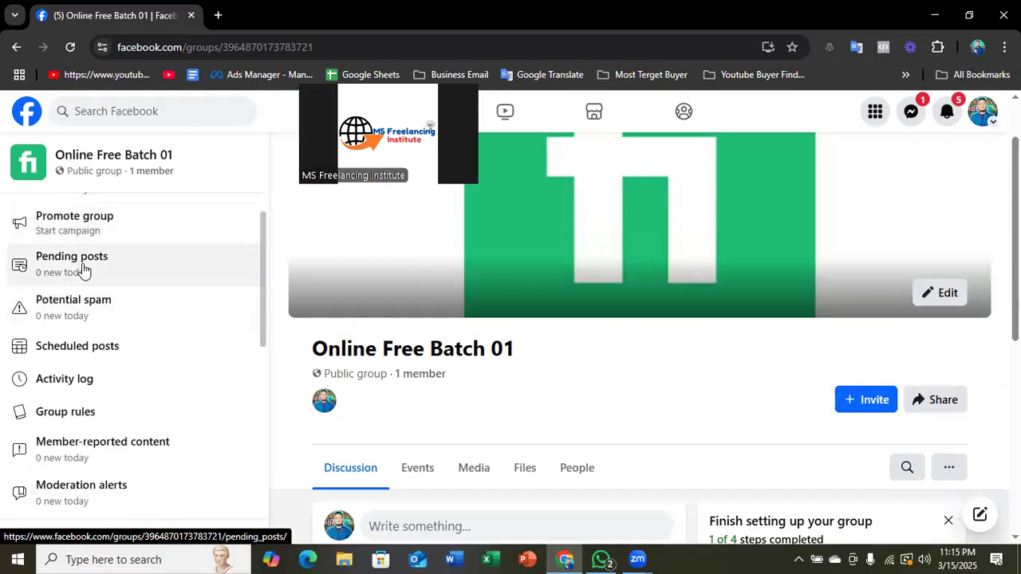
scroll(84, 269, up, 1)
click(79, 337)
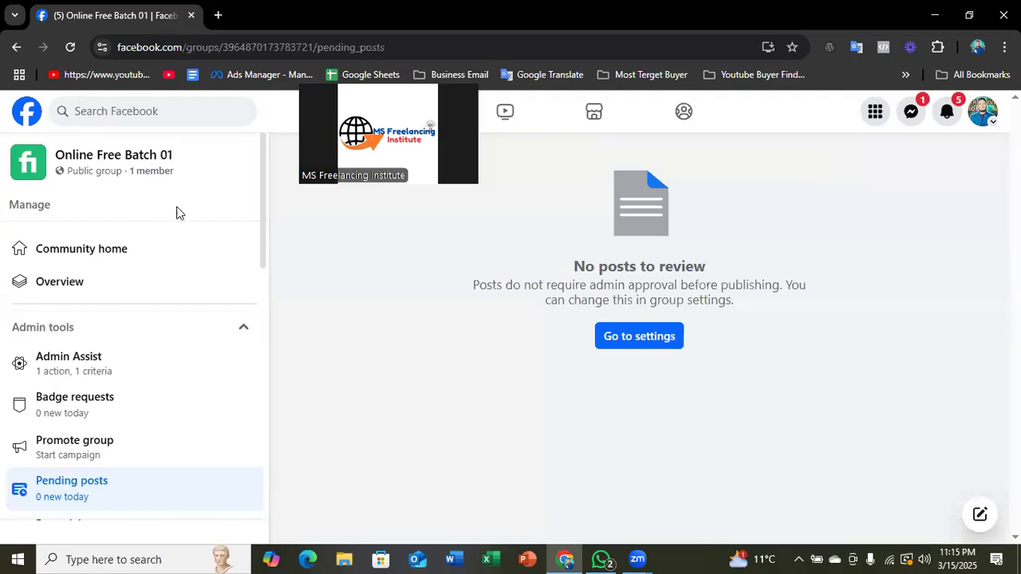
click(17, 53)
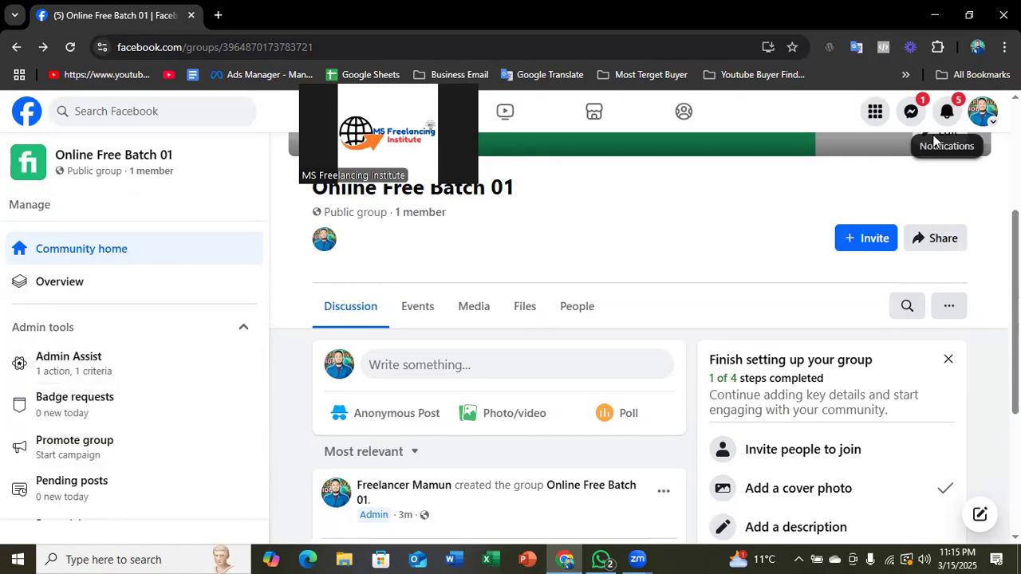
- View the group's Potential spam page from the admin tools and return to the group's home page
scroll(146, 217, down, 4)
scroll(58, 283, up, 3)
scroll(57, 284, down, 1)
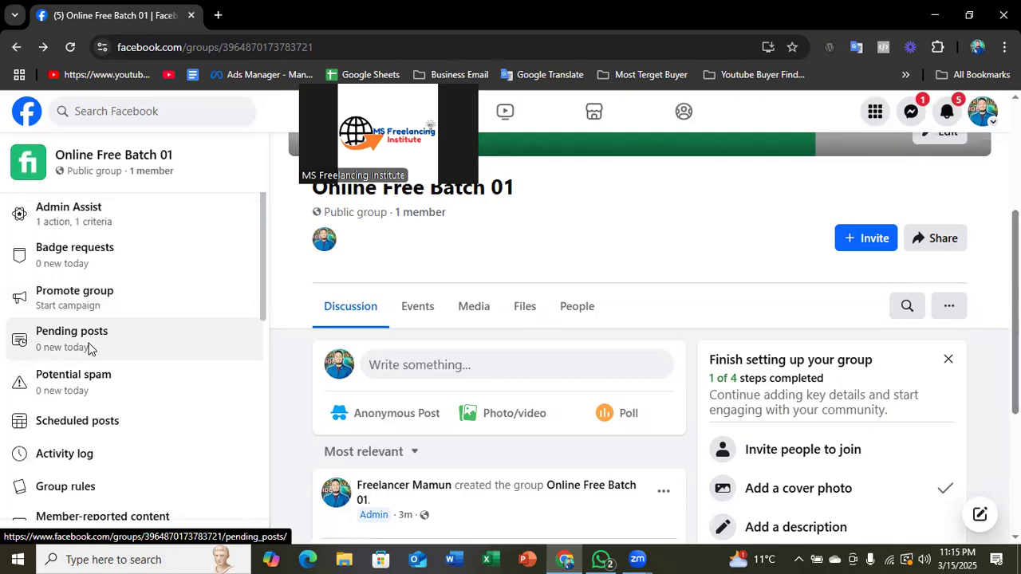
scroll(88, 347, down, 2)
scroll(84, 335, up, 1)
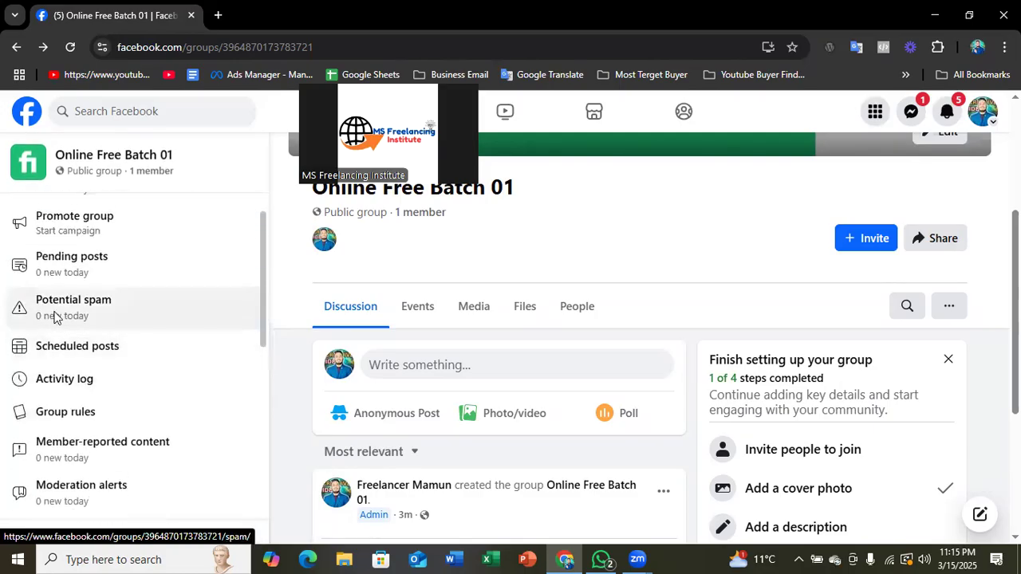
click(97, 309)
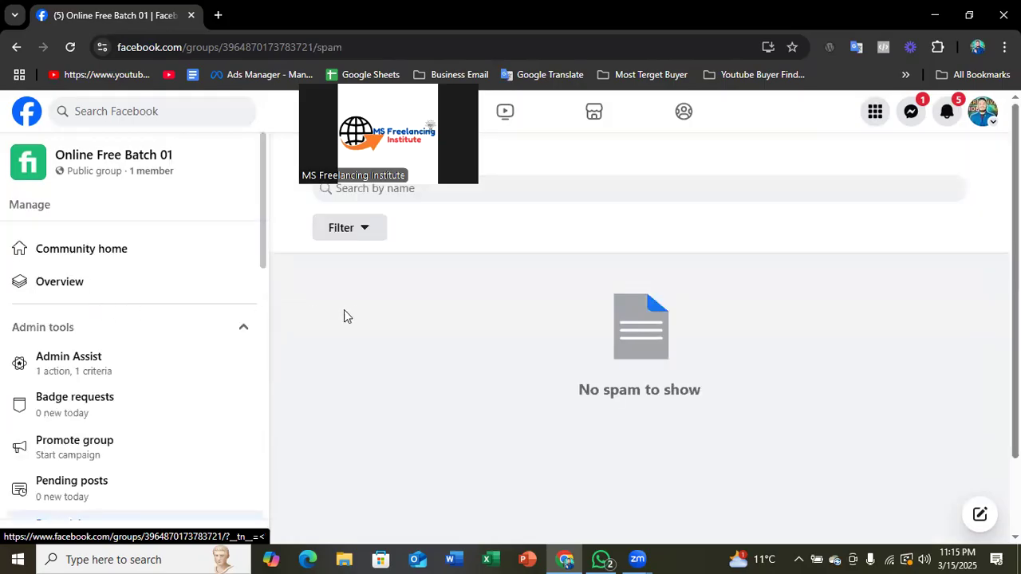
click(16, 50)
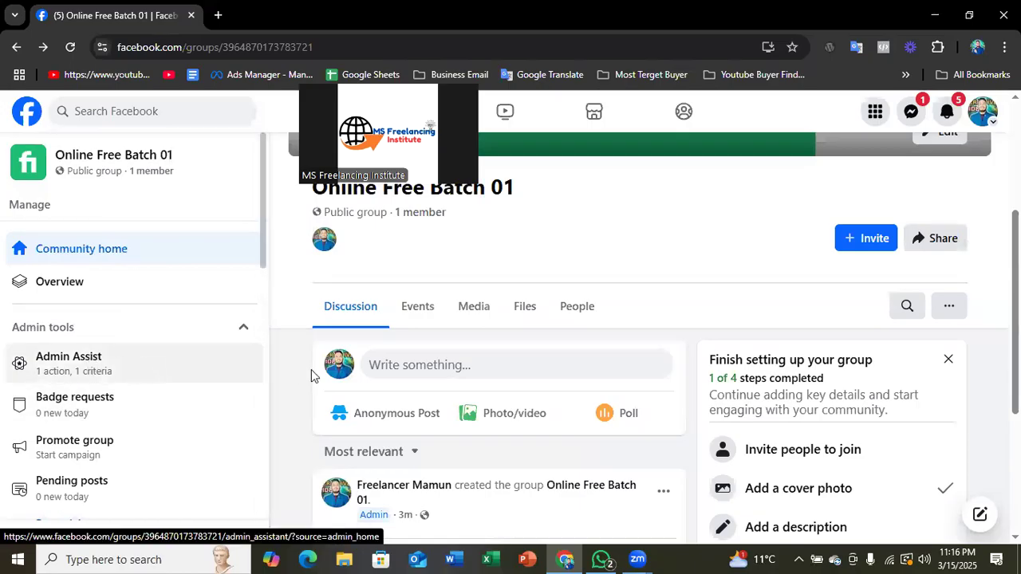
- Open the group's Group rules page from the admin tools and read its guidance on writing rules
scroll(92, 374, down, 2)
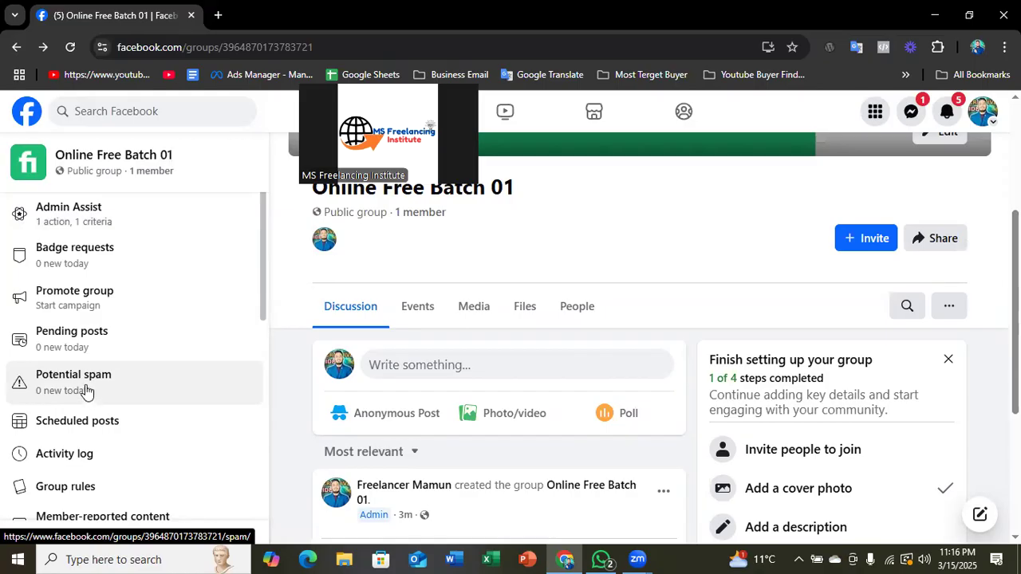
scroll(86, 389, down, 2)
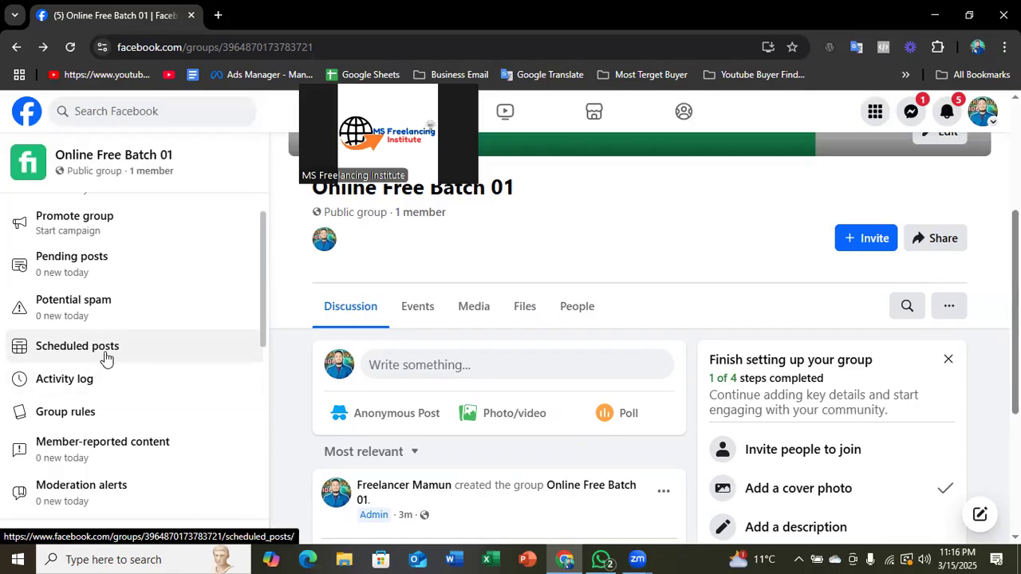
scroll(102, 351, down, 1)
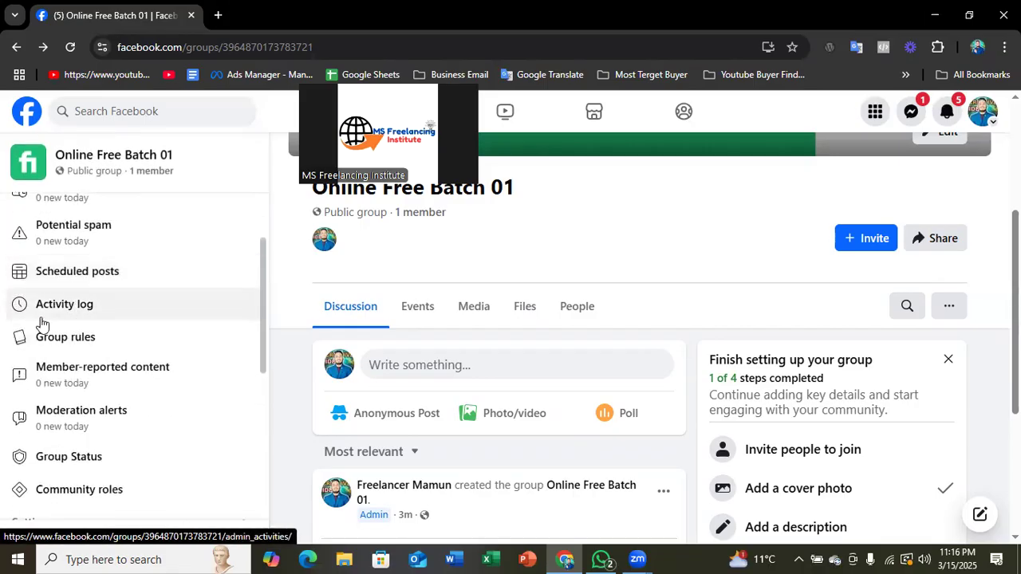
scroll(289, 366, up, 1)
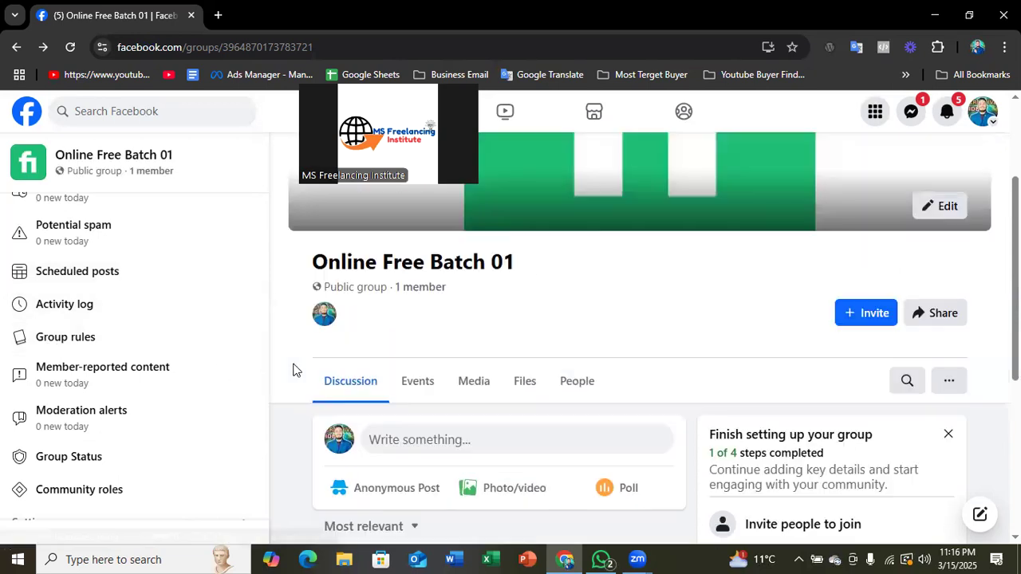
click(87, 338)
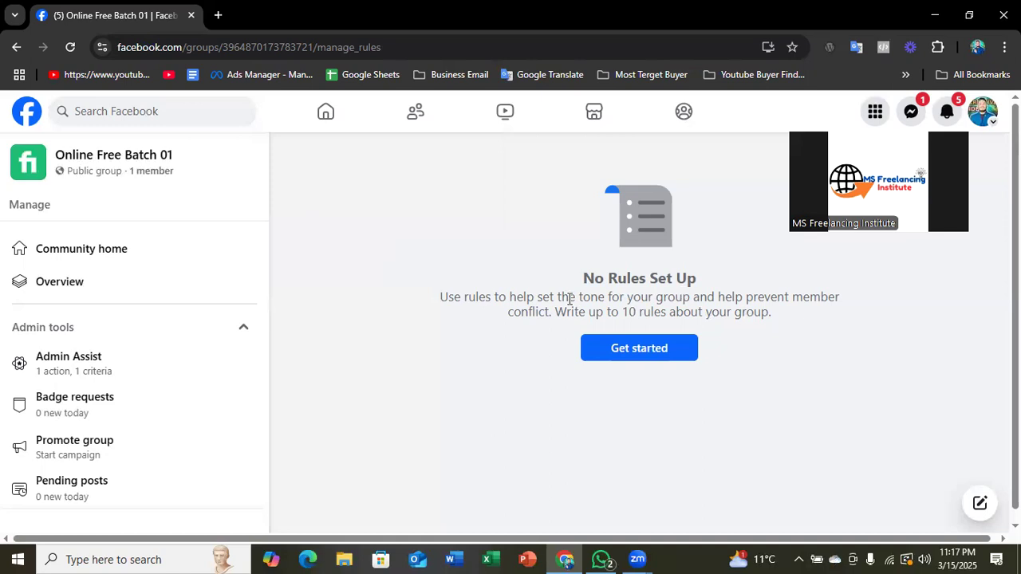
drag(579, 277, 701, 280)
click(443, 300)
drag(444, 300, 730, 316)
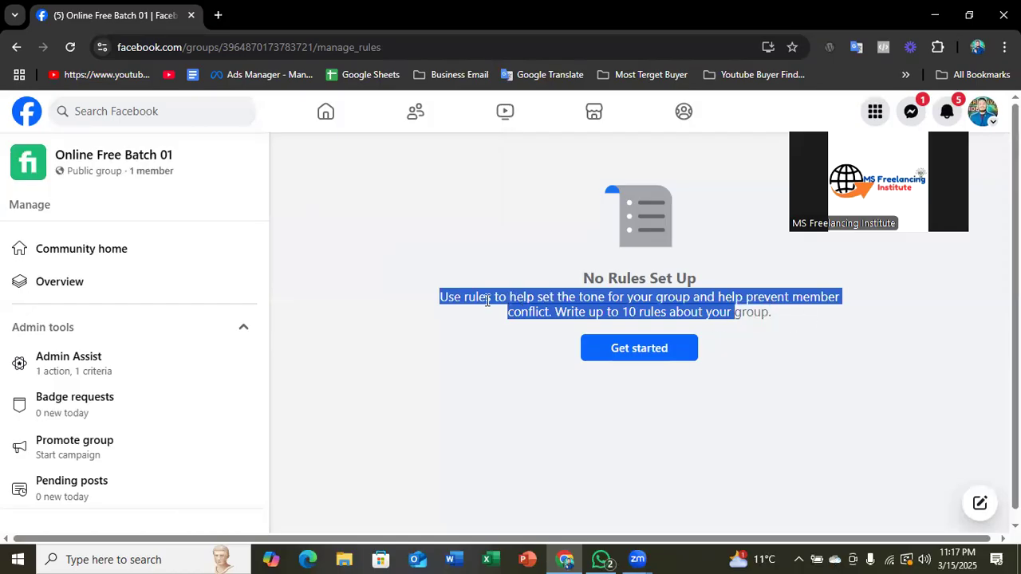
click(550, 321)
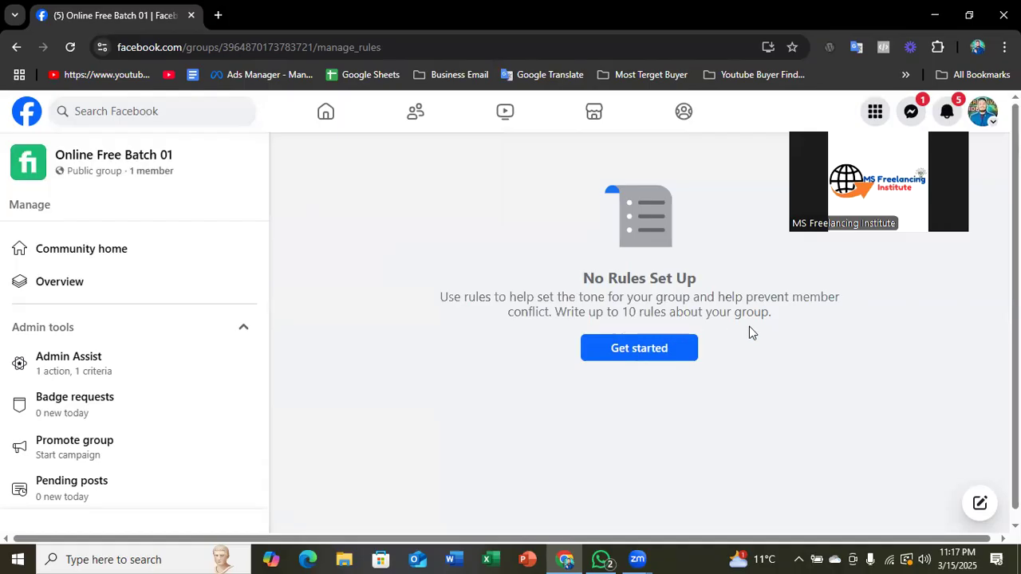
drag(623, 312, 851, 314)
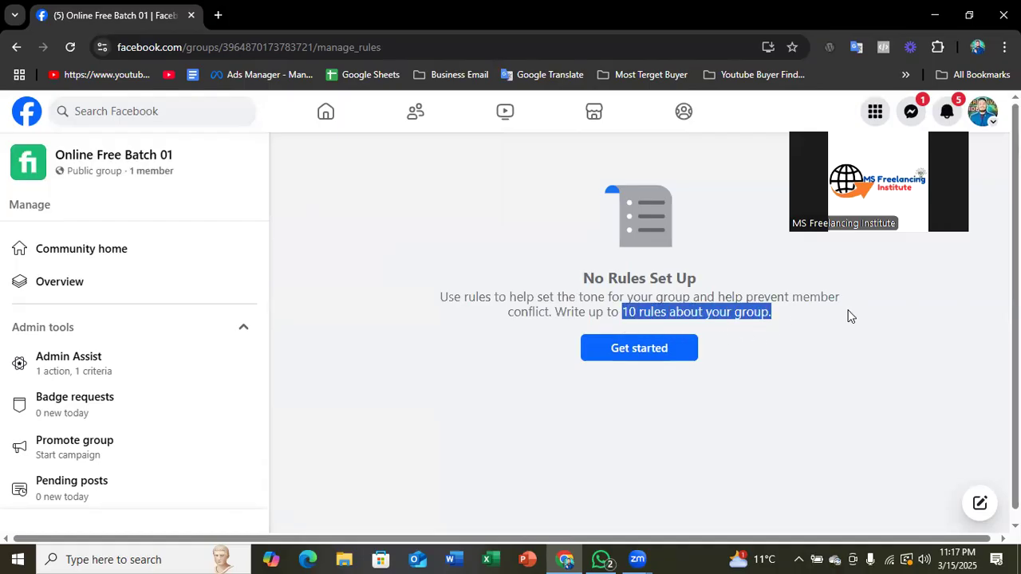
- Start creating a group rule and review the title and description of the example "Be kind and courteous"
click(652, 356)
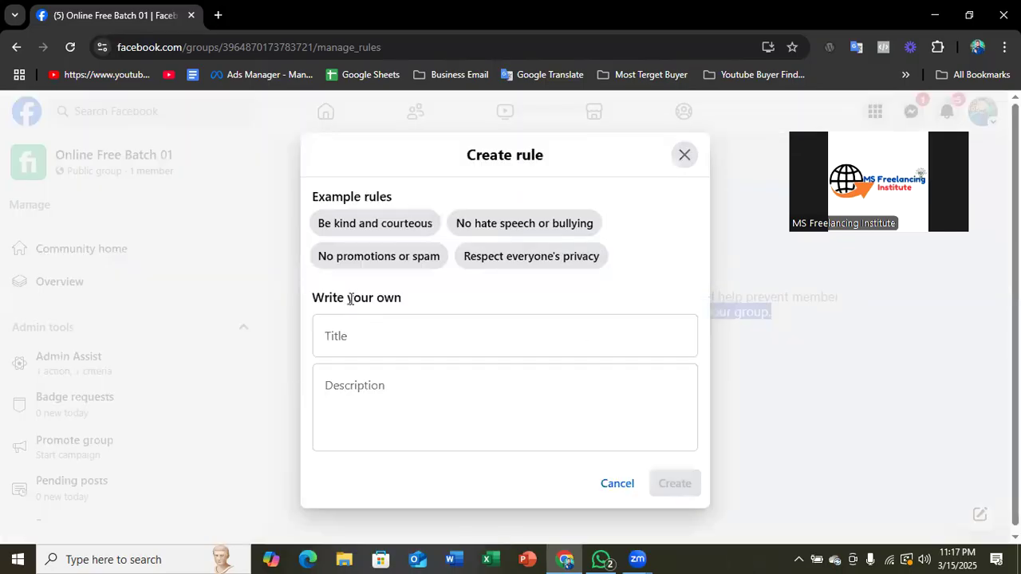
click(455, 335)
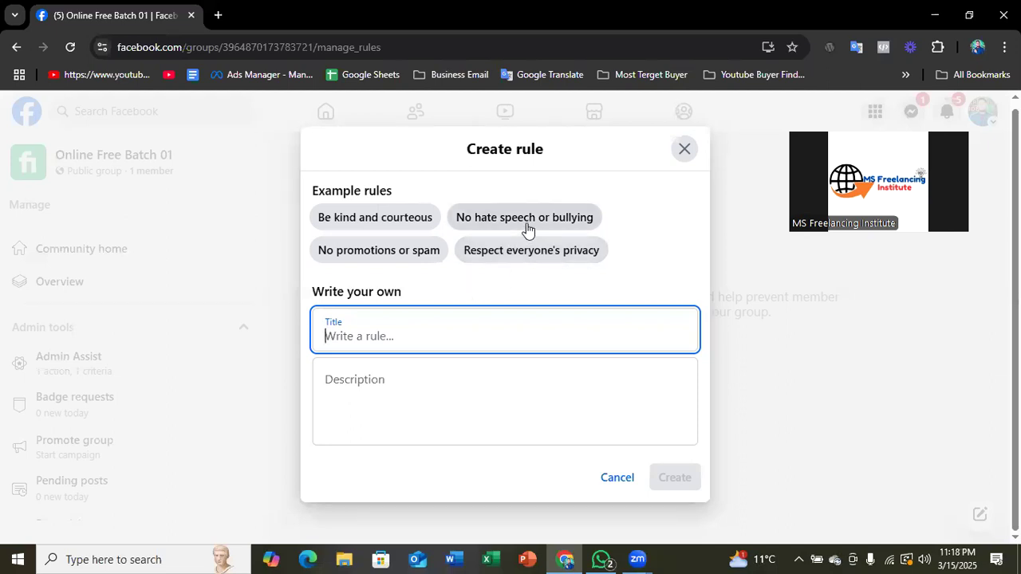
click(382, 228)
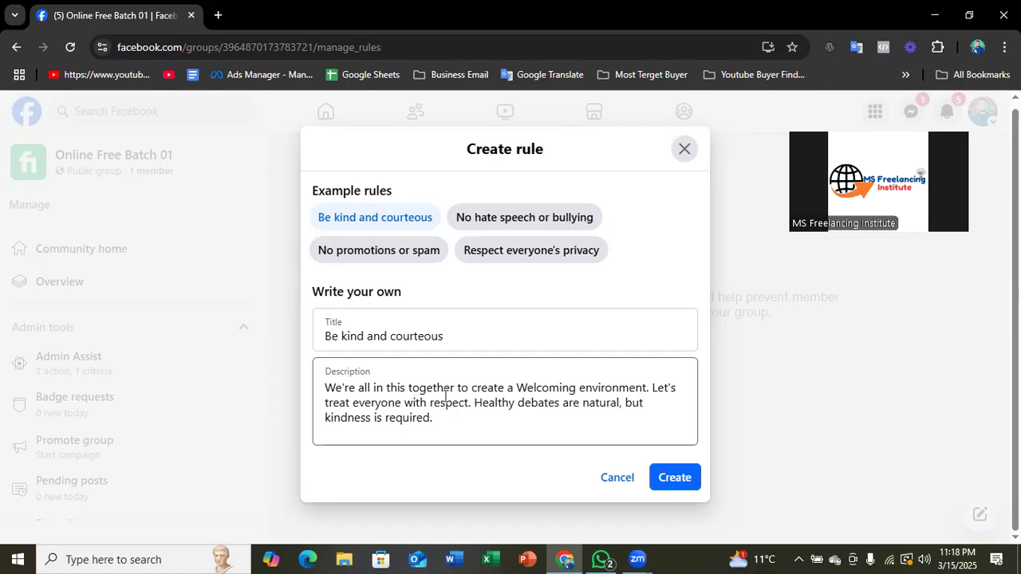
drag(328, 383, 490, 388)
click(586, 399)
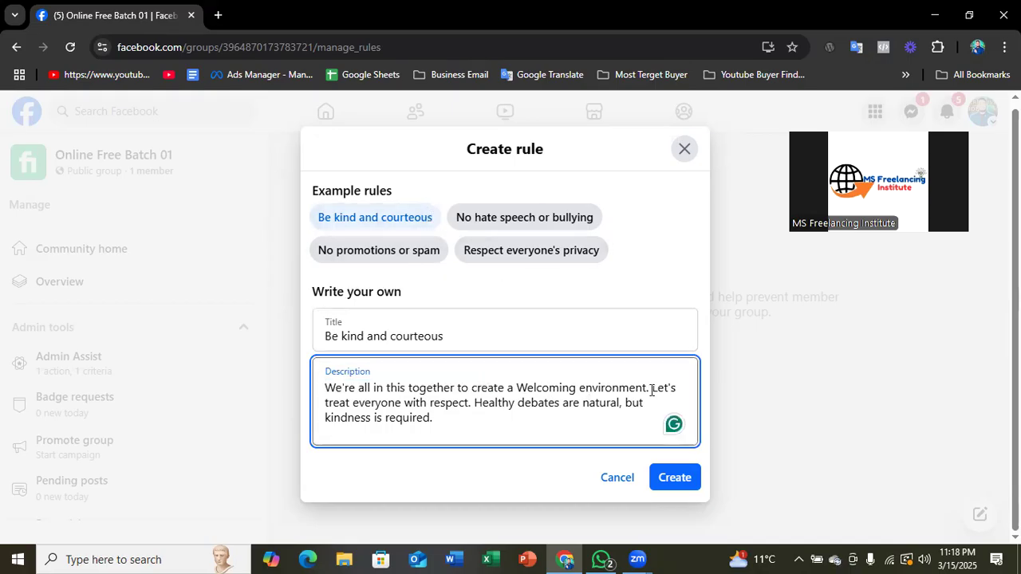
- Review the example rule "No hate speech or bullying", close the rule form without creating it, and return to the group's home page
click(490, 224)
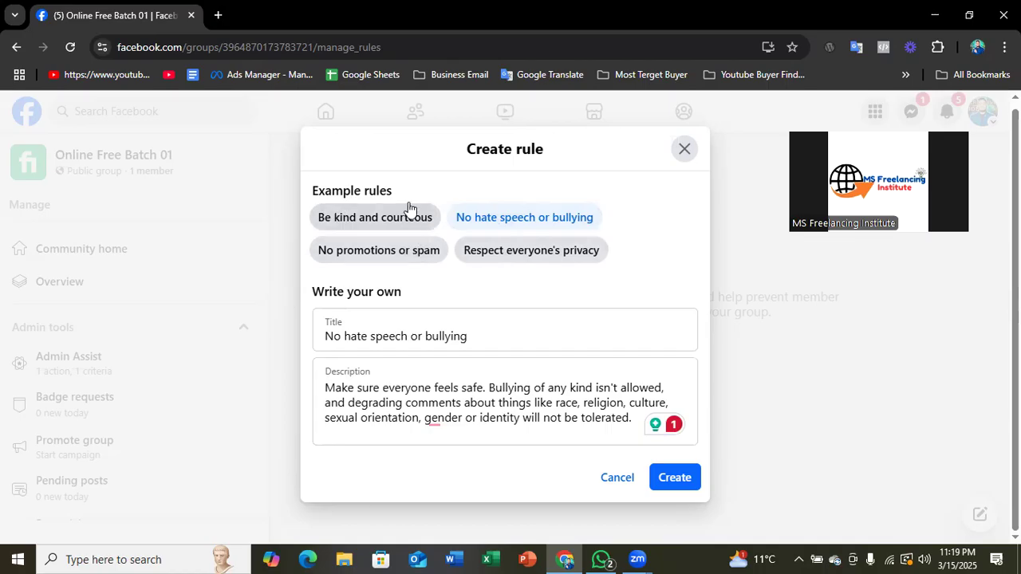
drag(485, 335, 333, 343)
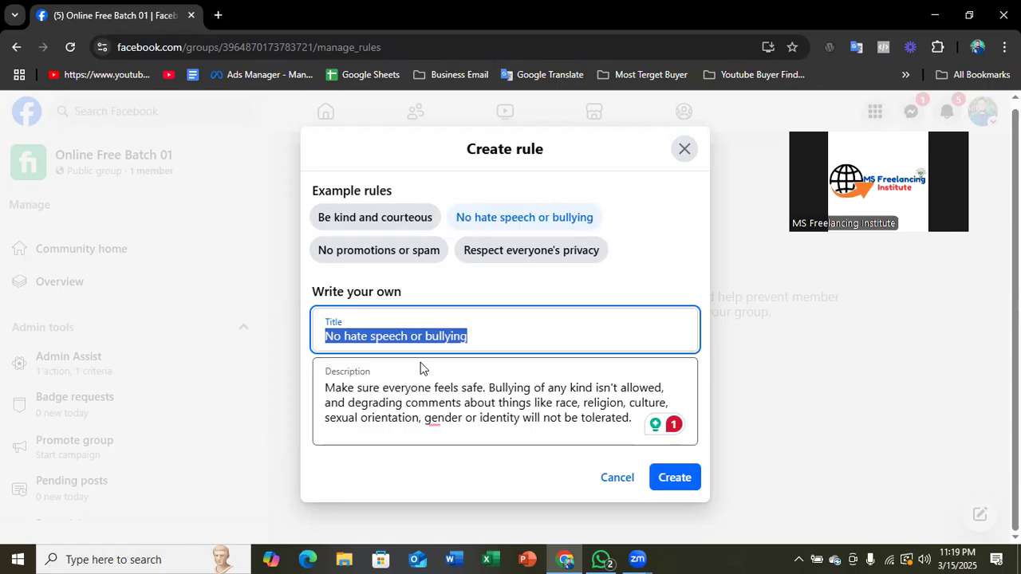
drag(474, 337, 326, 338)
click(685, 159)
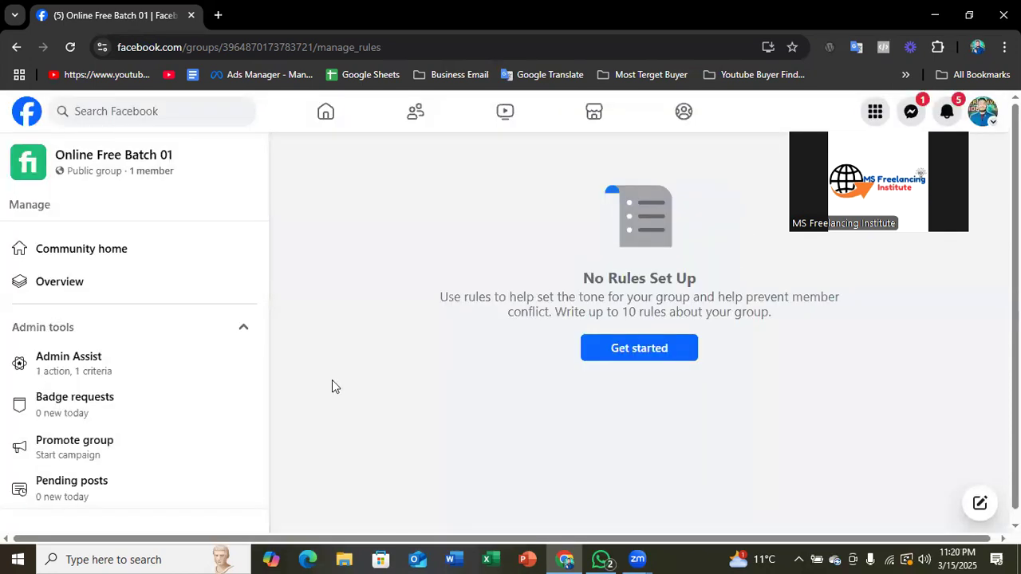
scroll(164, 359, down, 1)
scroll(165, 353, up, 1)
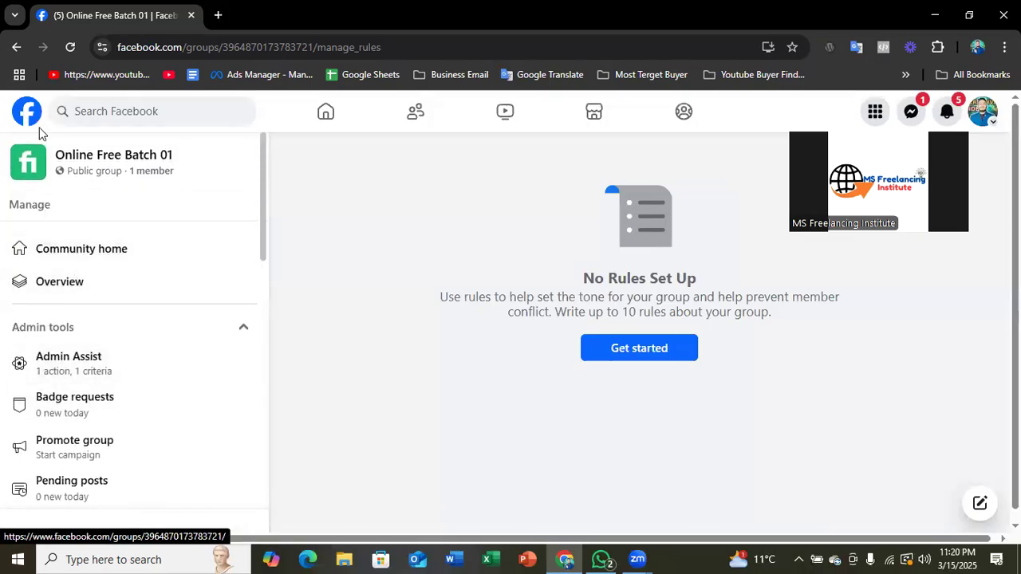
click(16, 47)
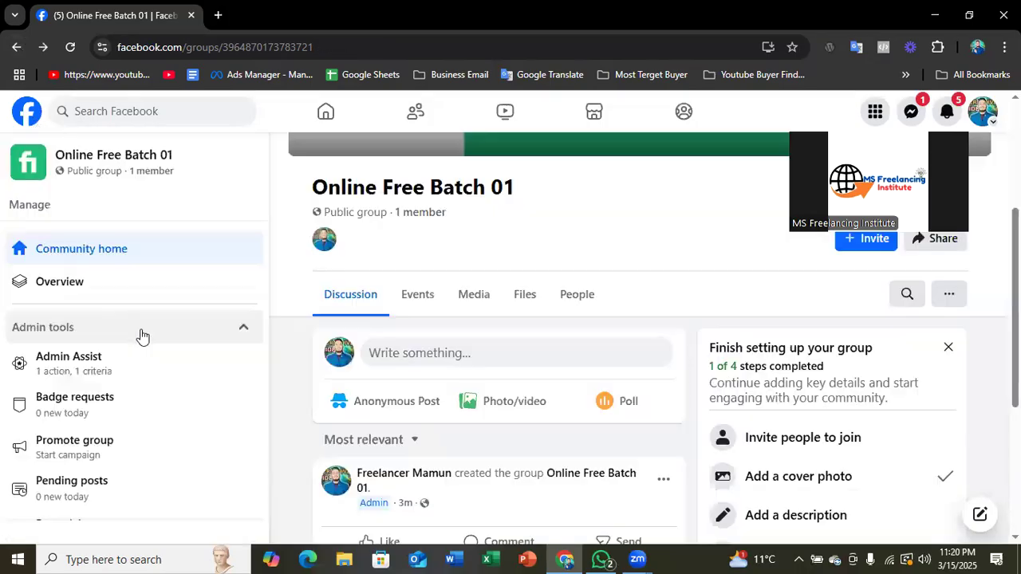
- View the group's Member-reported content page from the admin tools and return to the group's home page
scroll(142, 343, down, 3)
scroll(139, 368, down, 1)
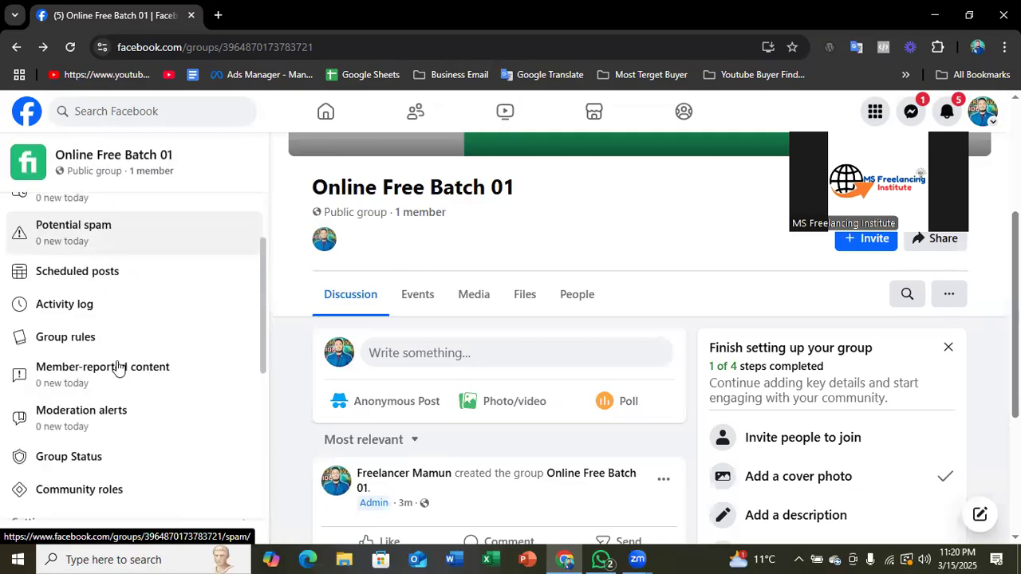
scroll(120, 338, down, 1)
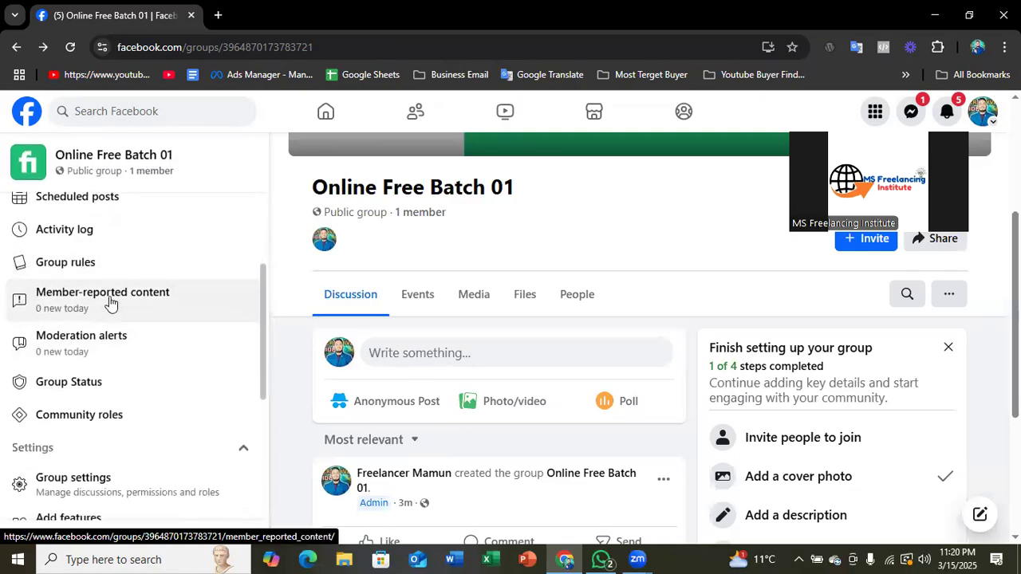
click(111, 302)
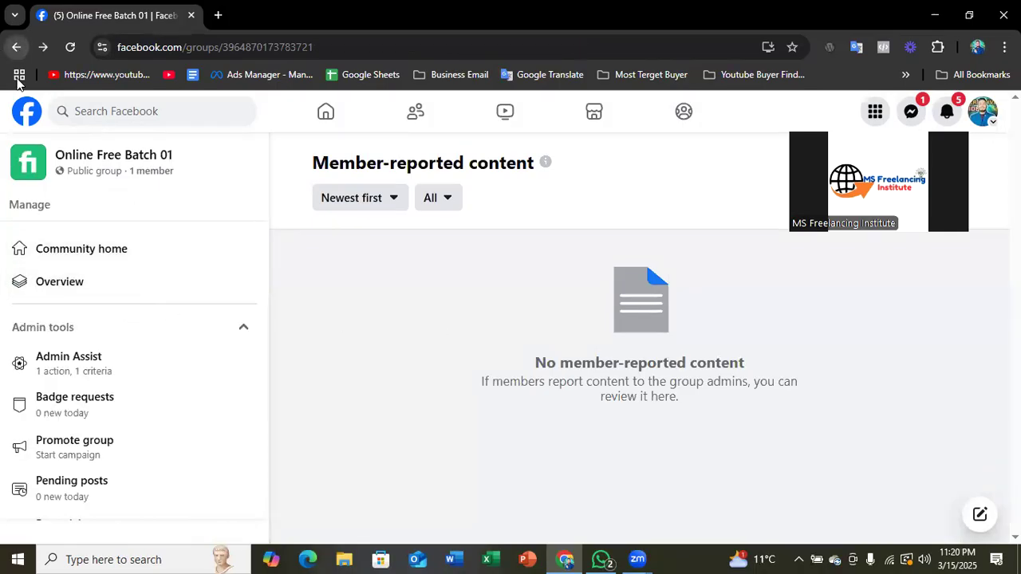
click(209, 258)
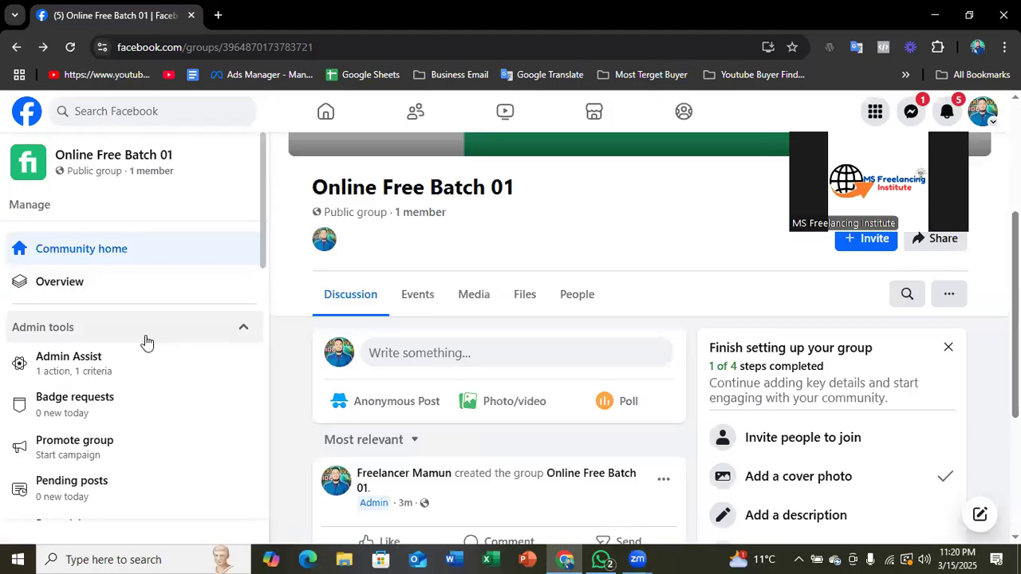
- View the group's Moderation alerts page from the admin tools and return to the group's home page
scroll(293, 348, down, 1)
scroll(136, 330, down, 4)
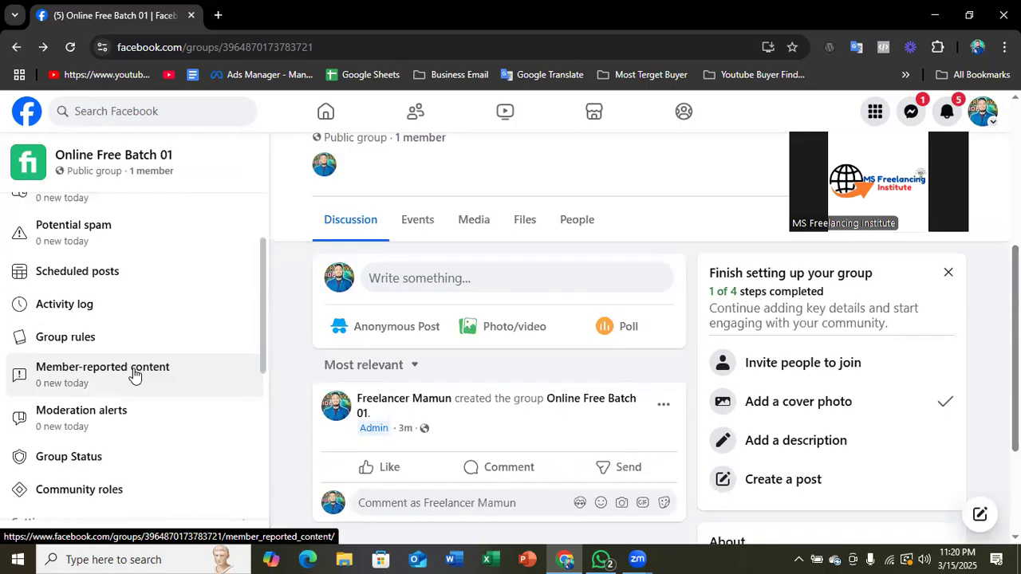
scroll(134, 373, down, 1)
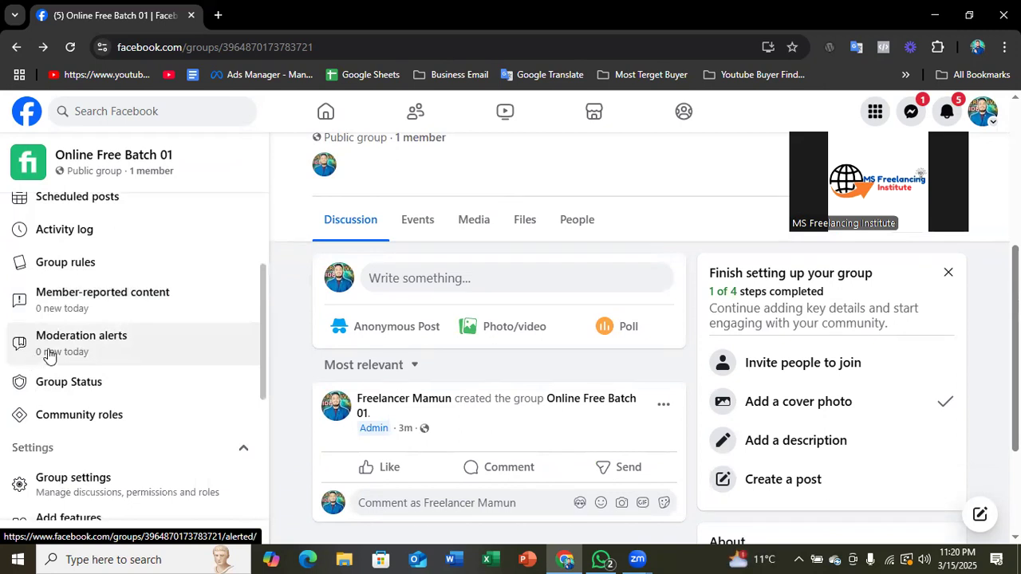
click(93, 354)
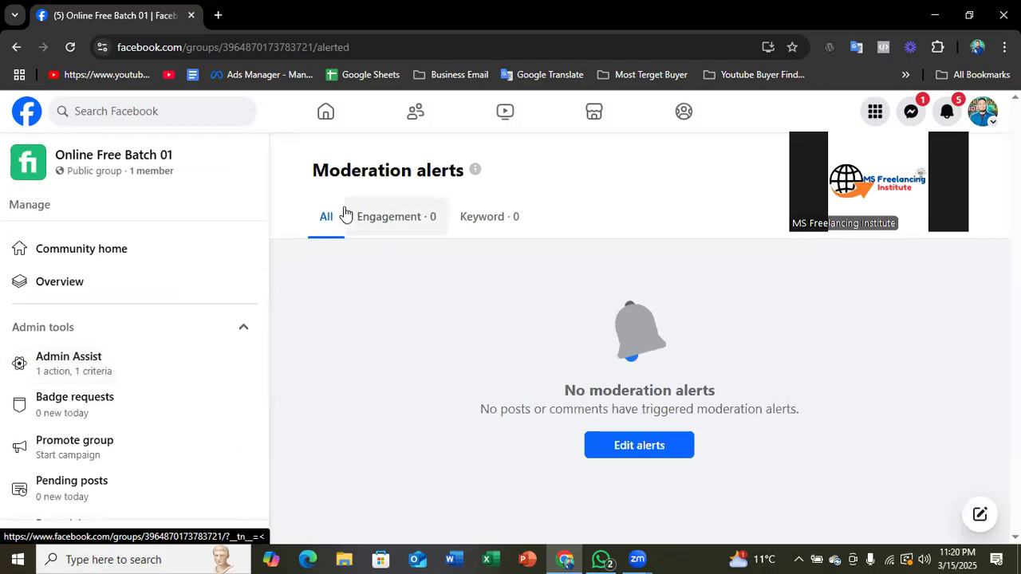
click(16, 47)
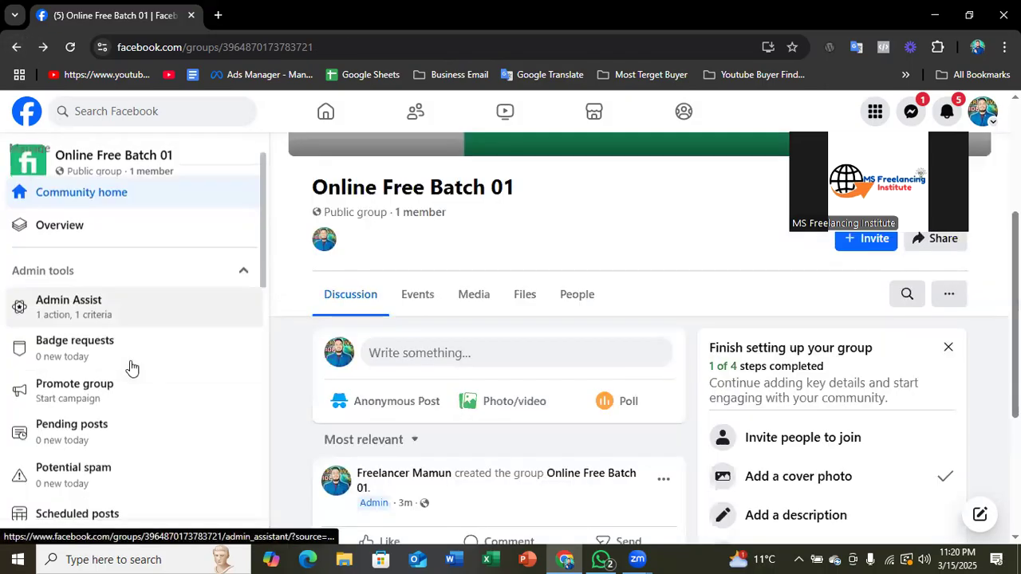
- View the Community roles page and its custom role templates, close them without creating a role, and return to the group's home page
scroll(132, 367, down, 5)
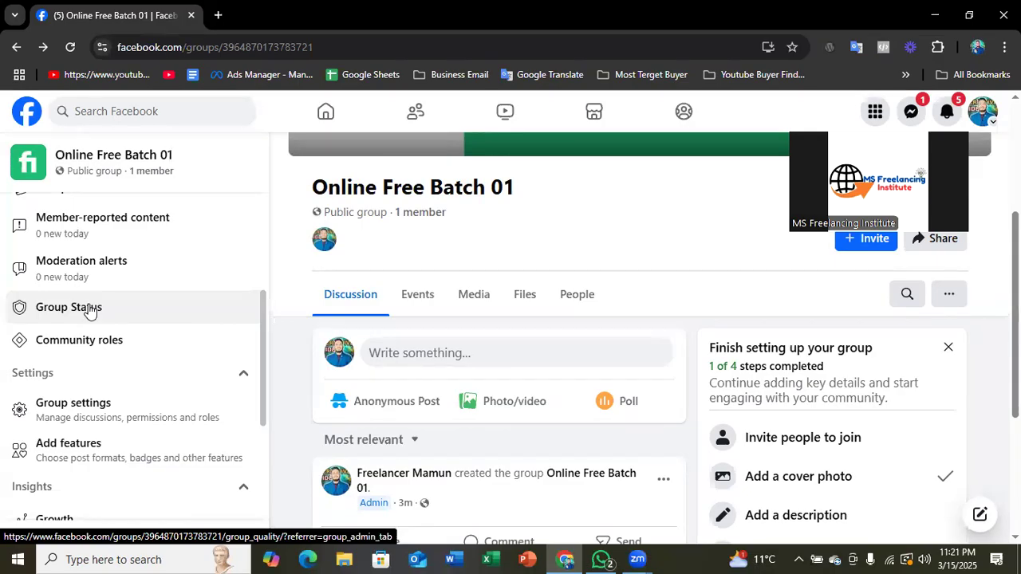
click(73, 347)
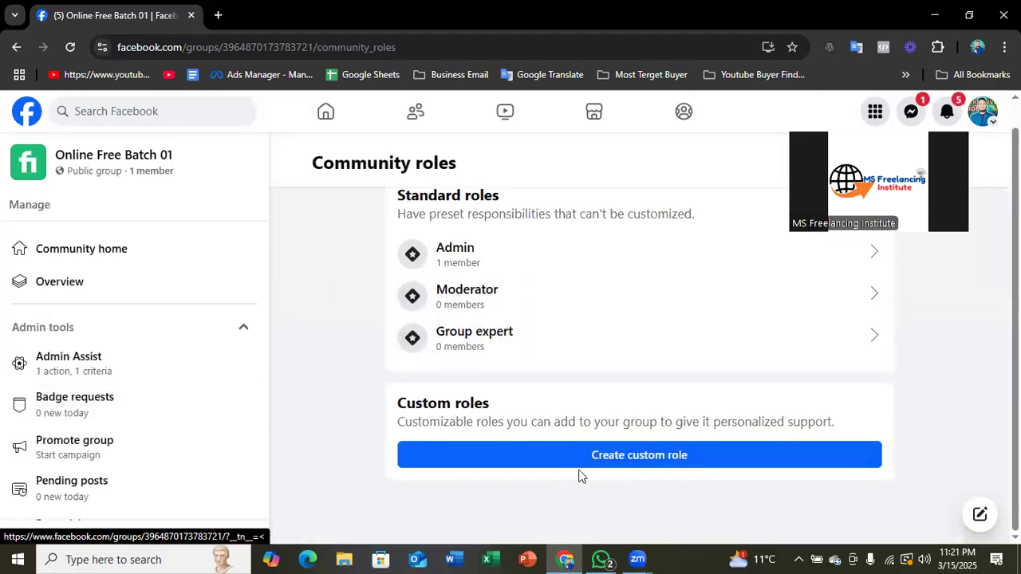
click(681, 460)
scroll(426, 354, down, 2)
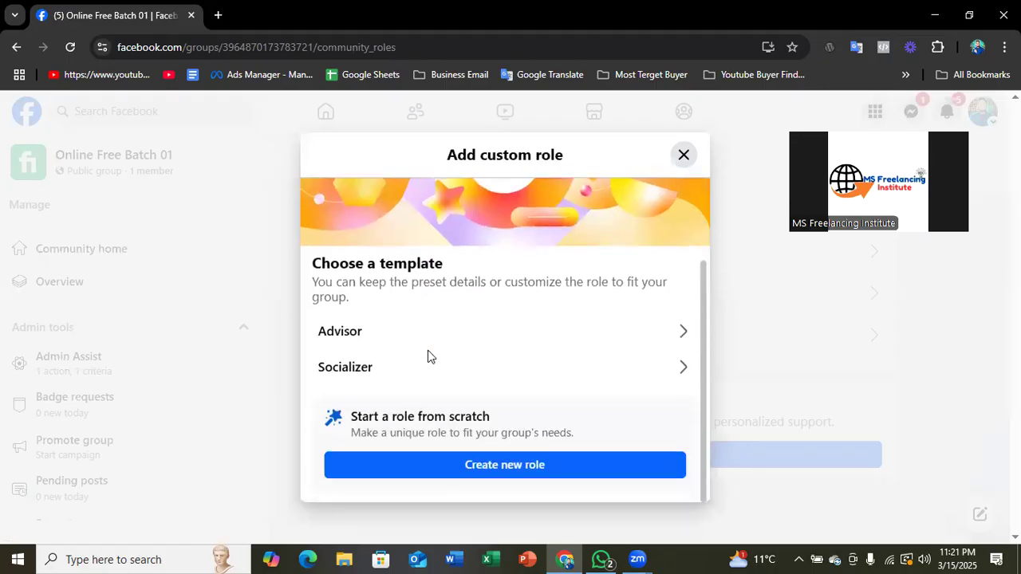
scroll(534, 458, up, 2)
scroll(528, 435, down, 2)
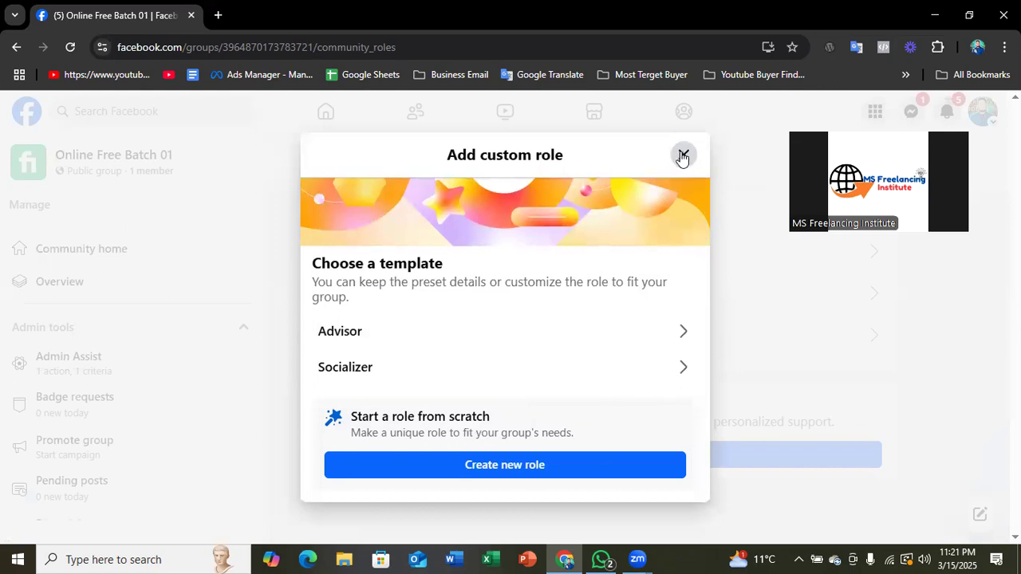
click(682, 156)
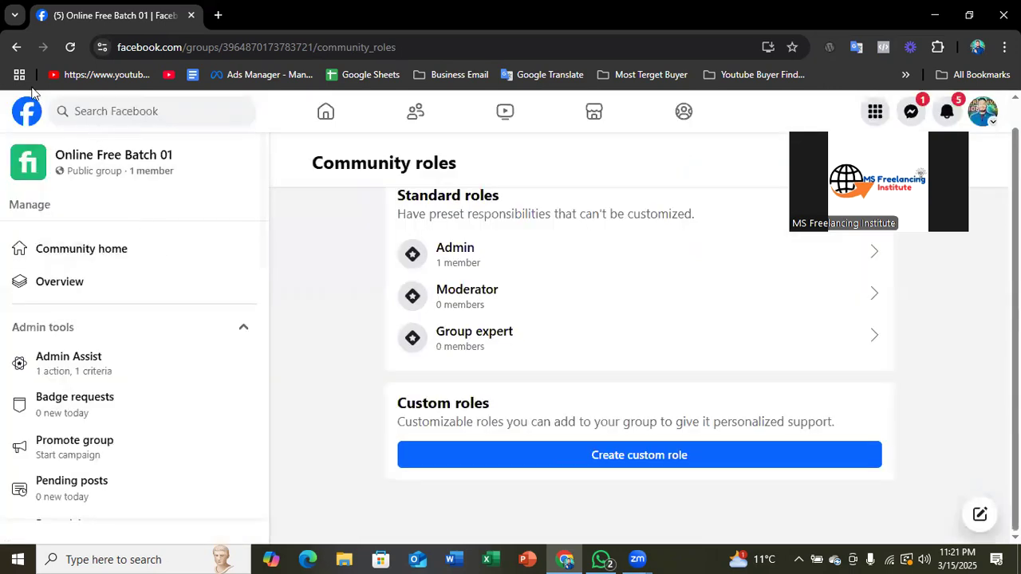
click(17, 52)
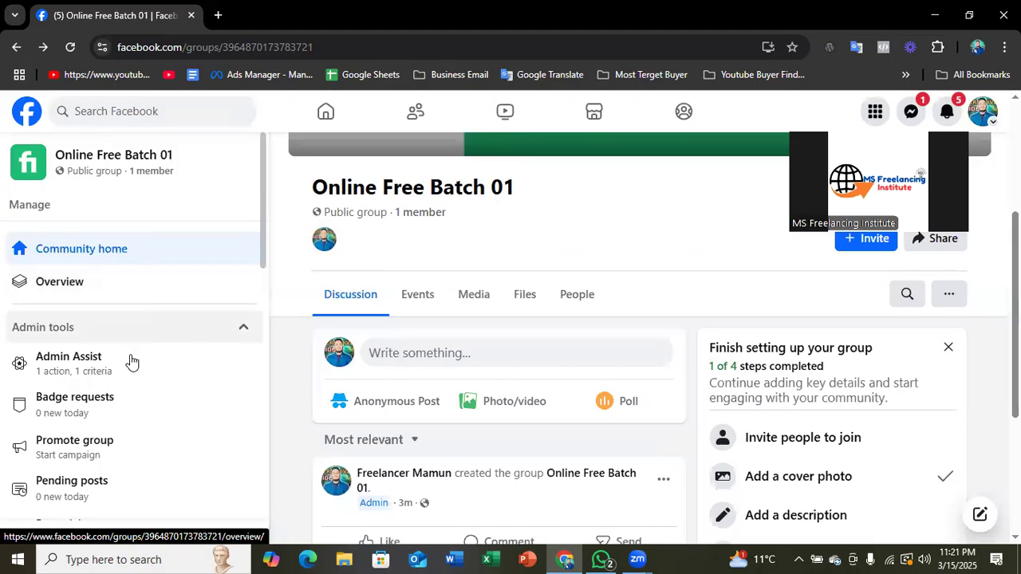
- View the Group settings page from the group's management menu and return to the group's home page
scroll(125, 369, down, 3)
scroll(125, 369, down, 3)
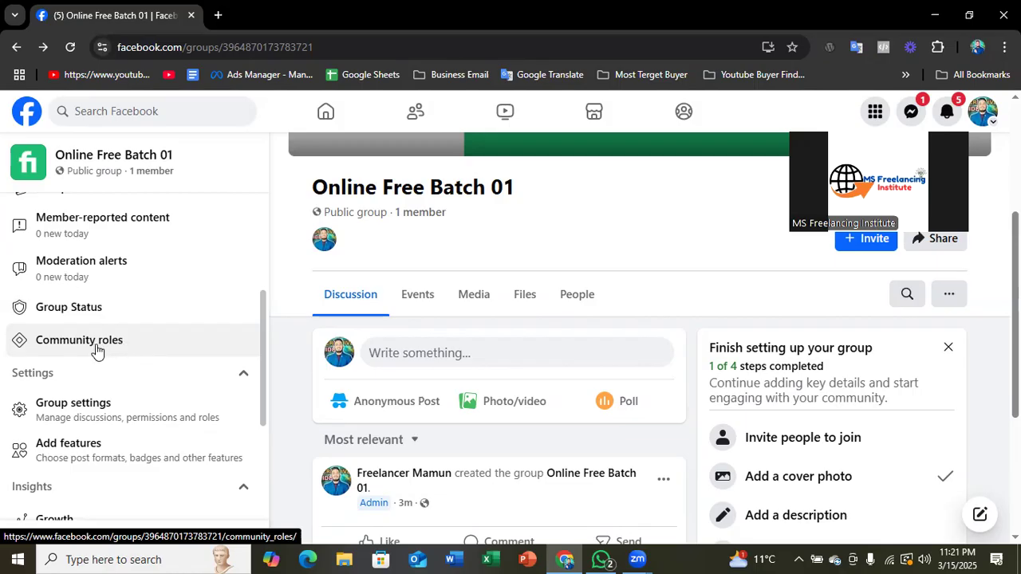
scroll(96, 347, down, 1)
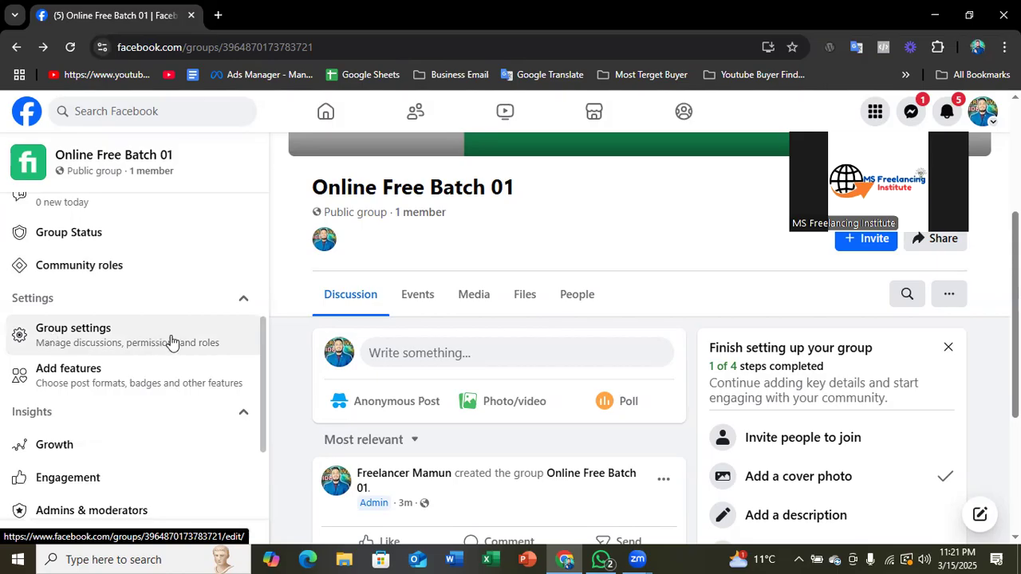
scroll(119, 327, down, 1)
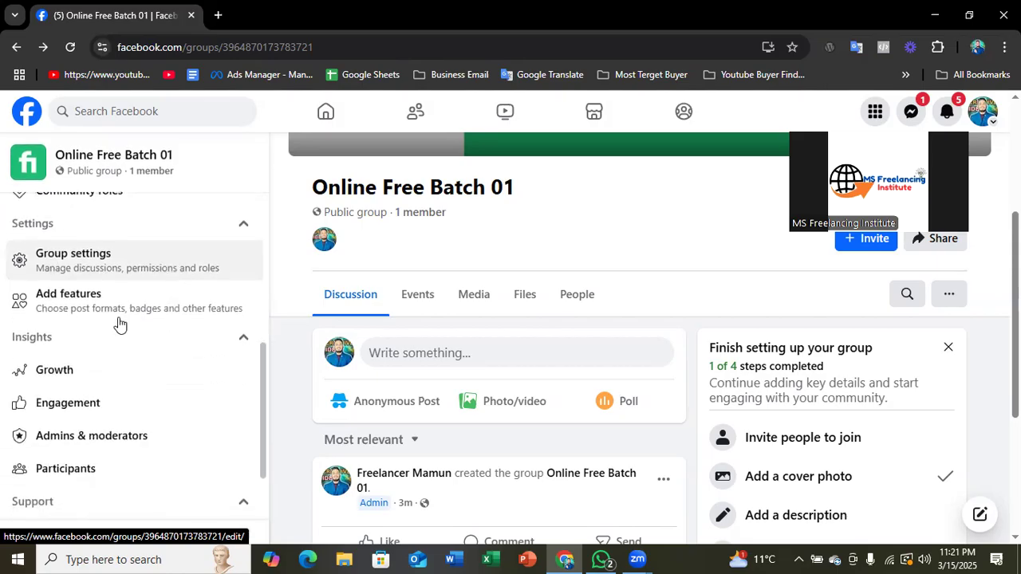
click(93, 267)
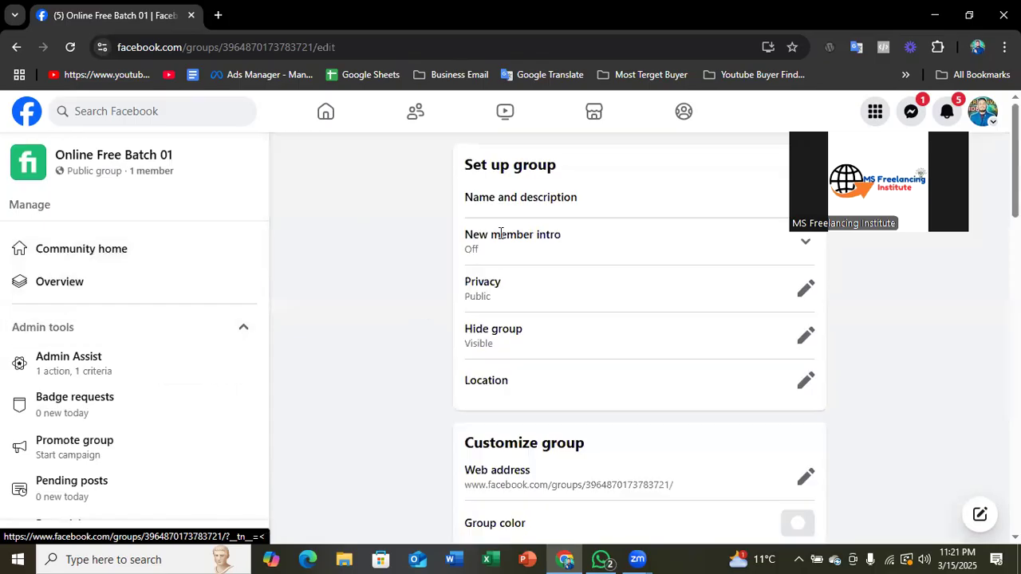
click(17, 47)
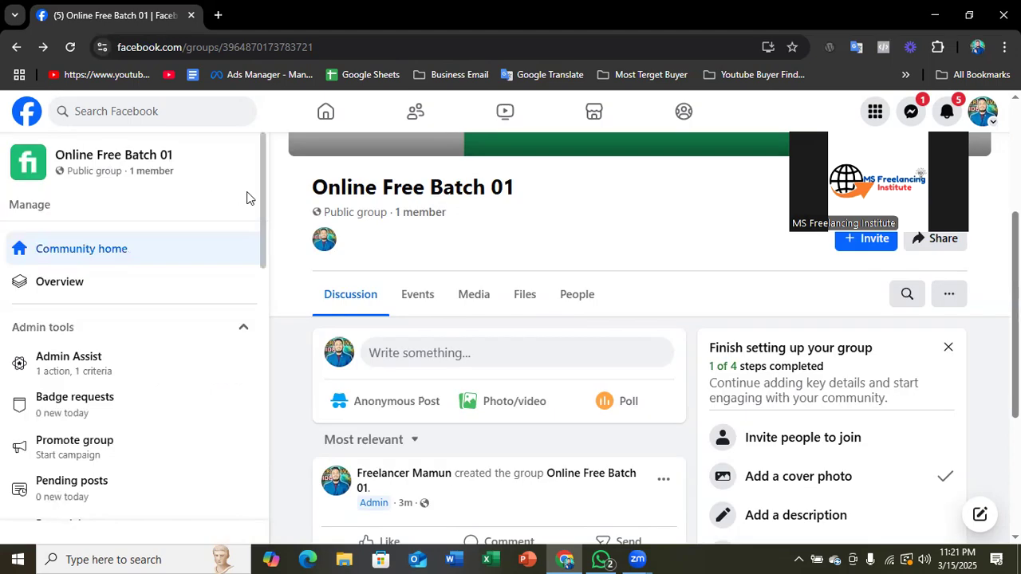
scroll(358, 248, up, 3)
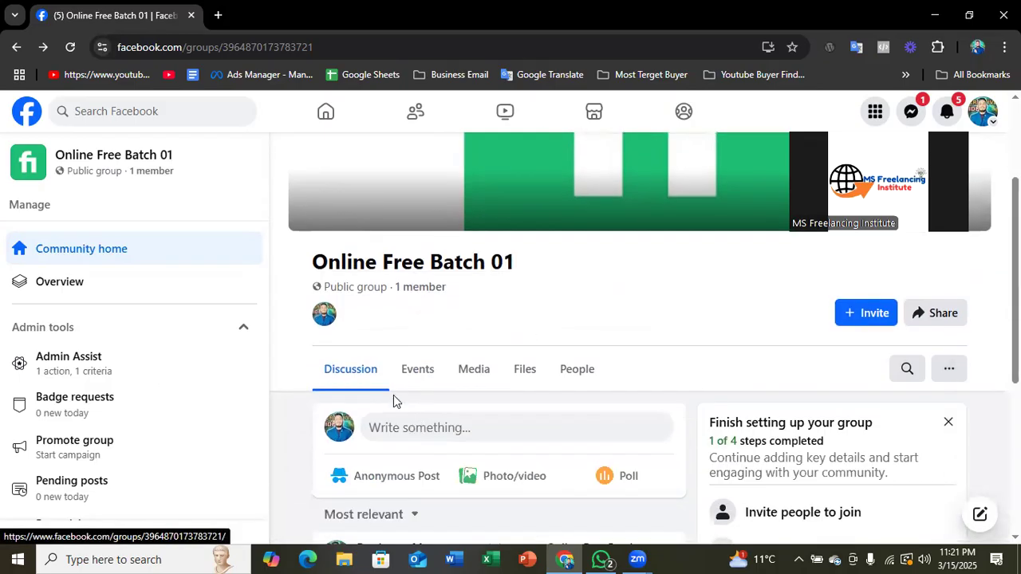
scroll(391, 395, down, 2)
scroll(371, 327, up, 2)
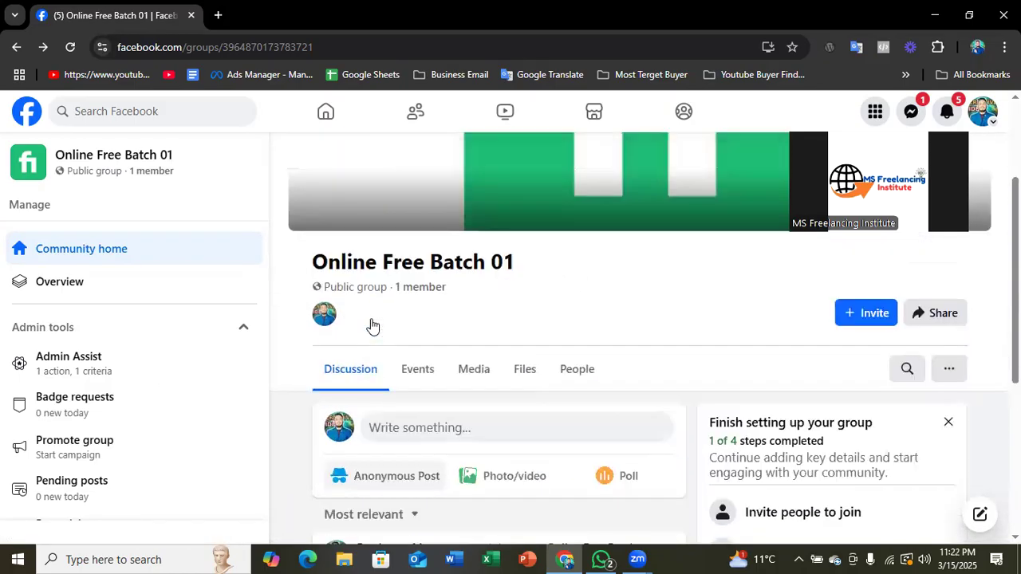
scroll(465, 361, up, 1)
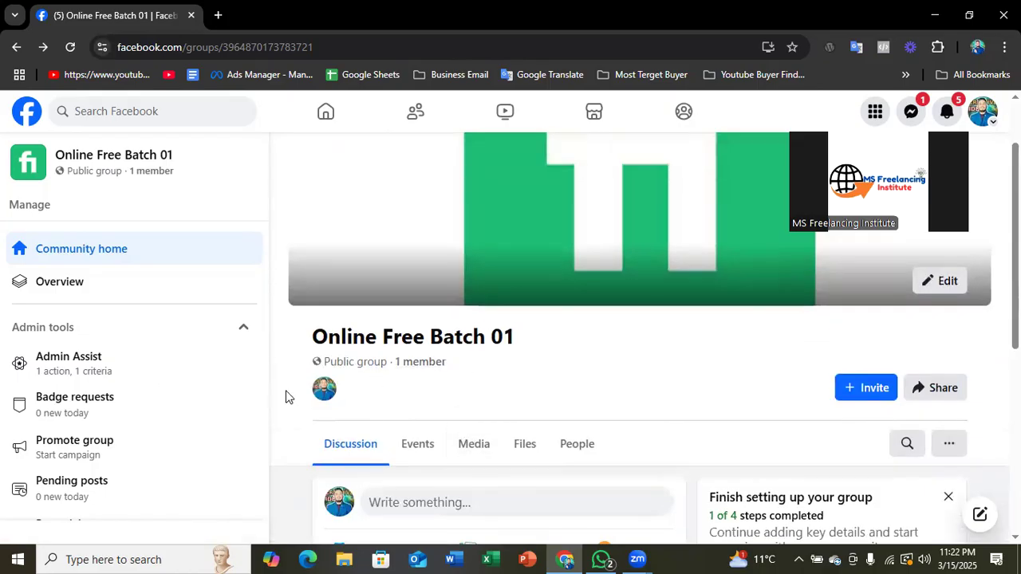
- Collapse and re-expand the Settings section of the group's management menu, and open Group settings
scroll(162, 360, down, 5)
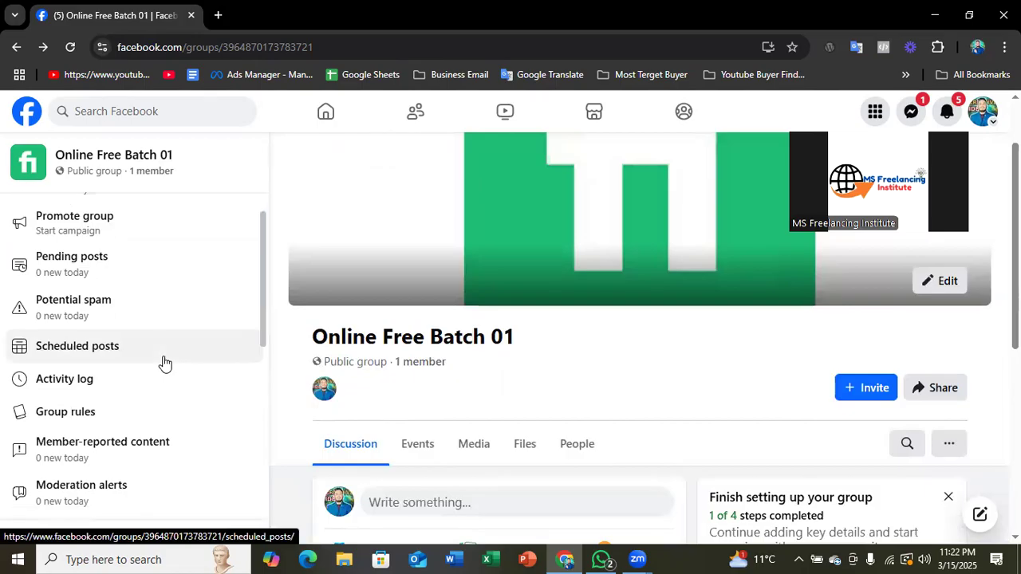
scroll(119, 375, down, 2)
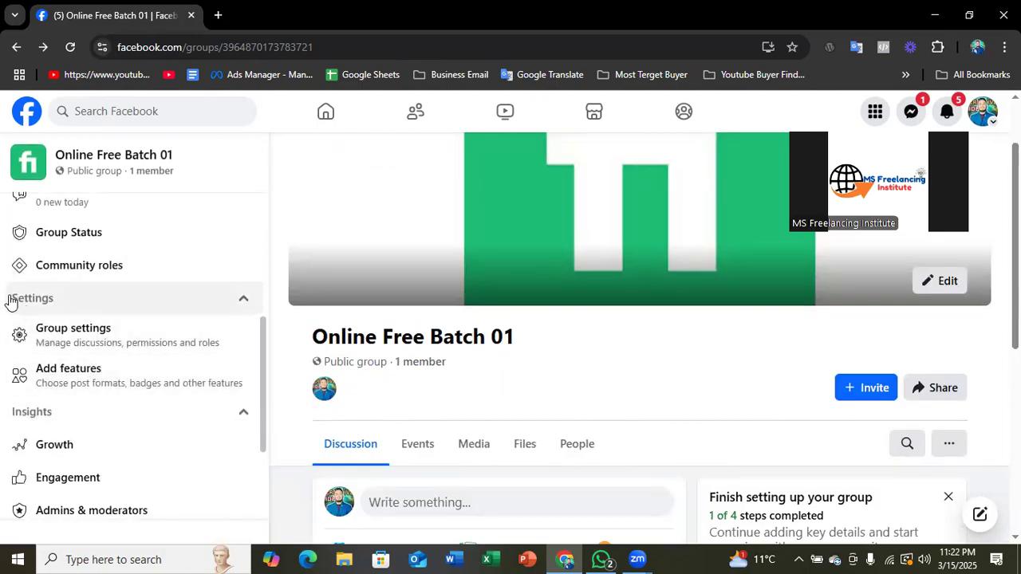
click(60, 311)
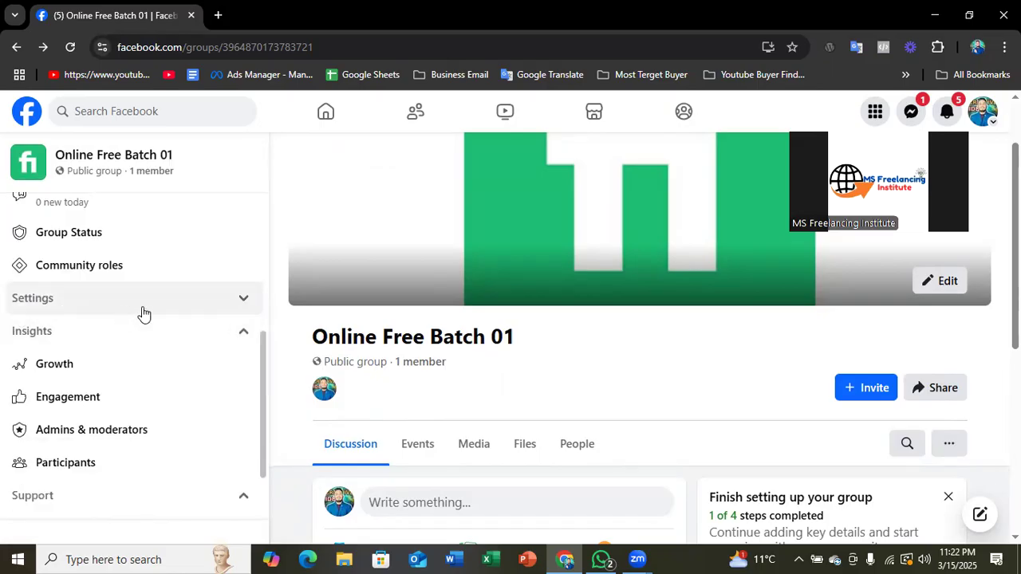
click(243, 302)
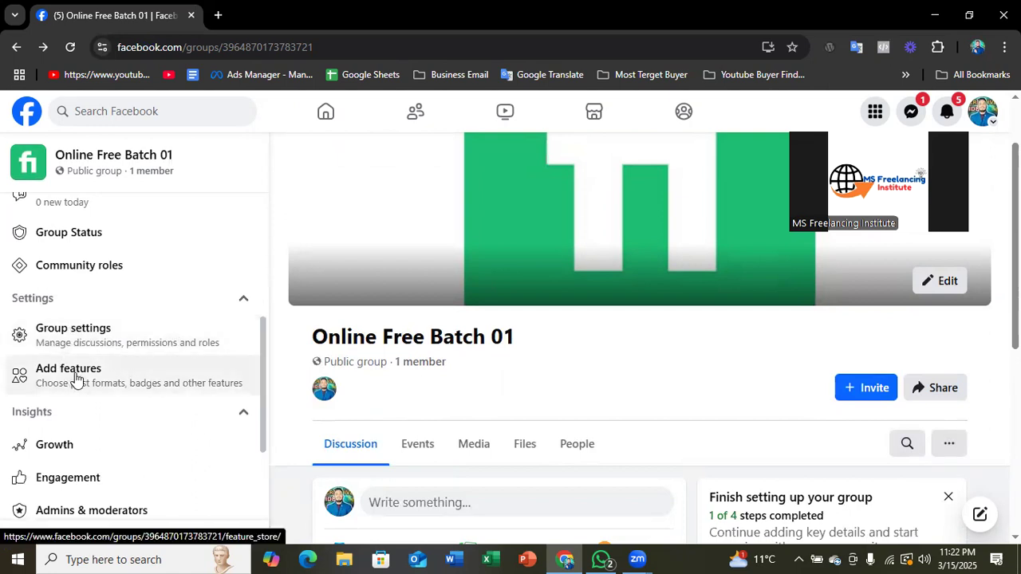
click(90, 340)
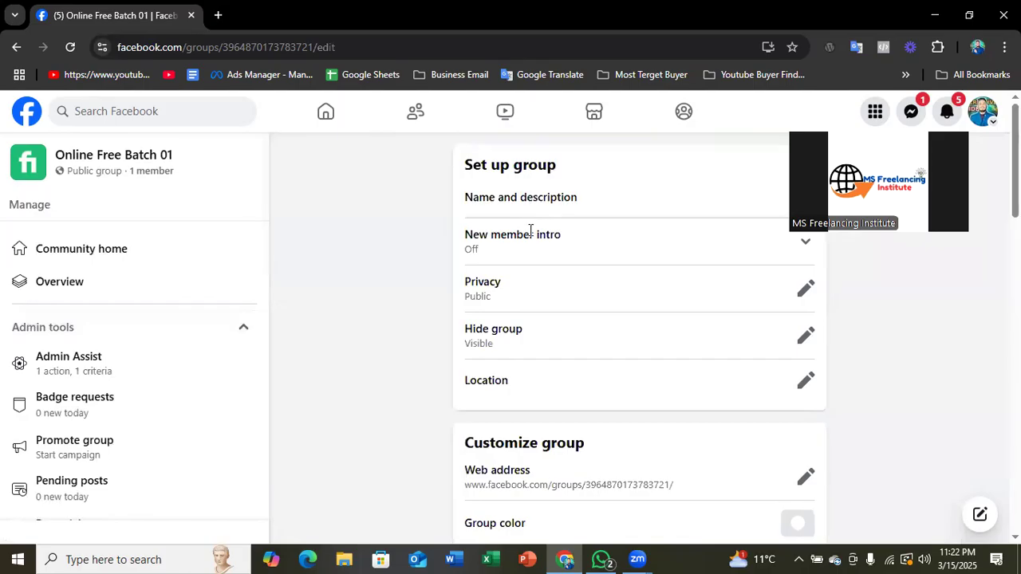
- Highlight the Set up group heading and the Name and description entry on the Group settings page
drag(489, 164, 558, 166)
click(461, 207)
drag(464, 199, 585, 209)
click(595, 205)
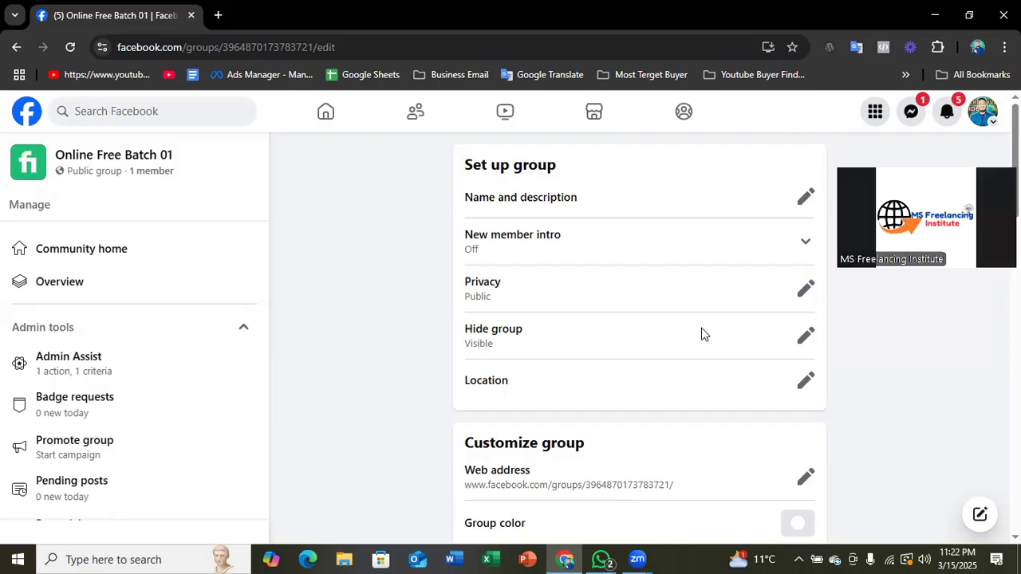
scroll(699, 335, down, 5)
scroll(734, 342, up, 5)
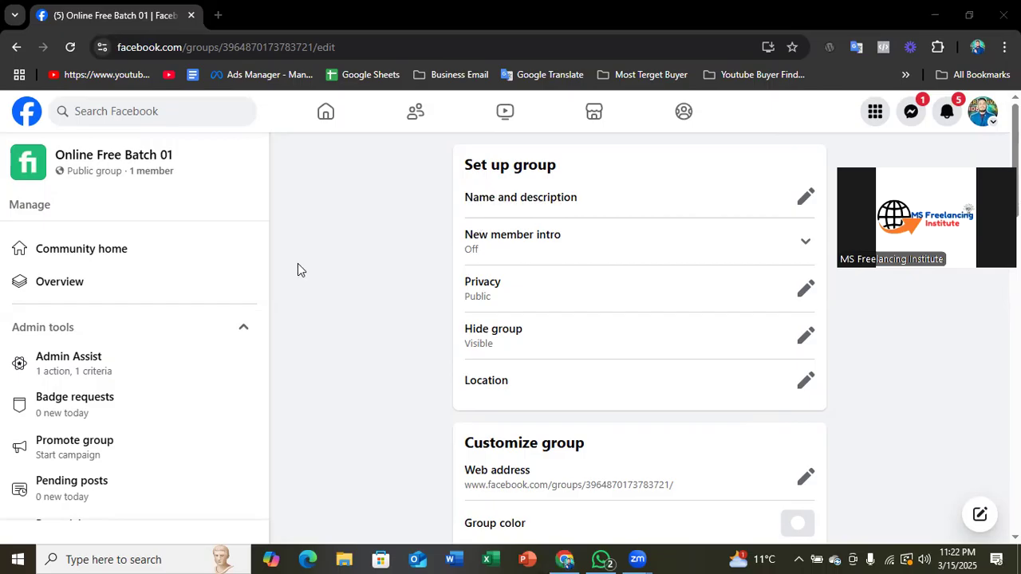
drag(464, 166, 556, 166)
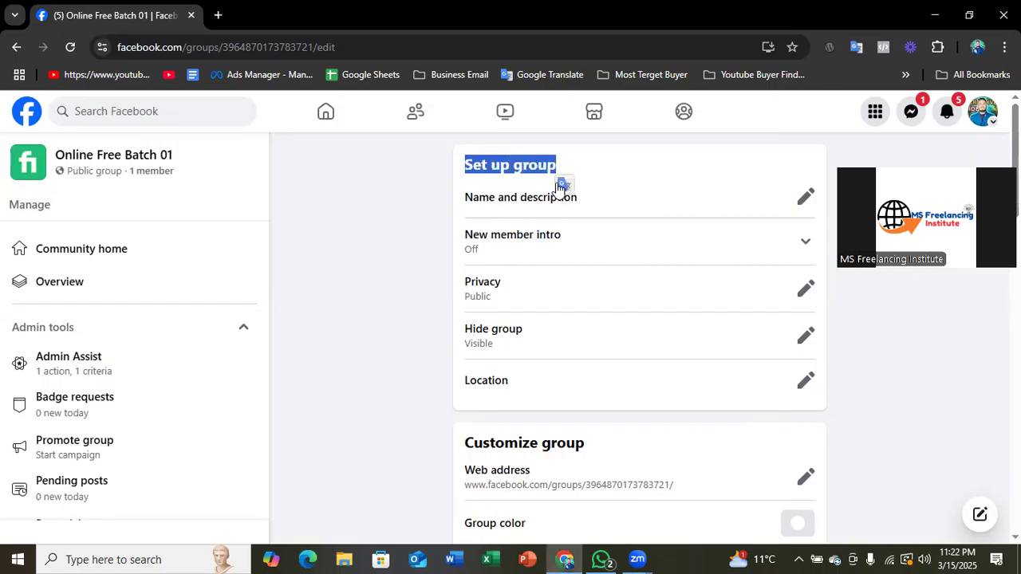
- Open the group's name and description for editing, review both fields, and cancel without changing them
click(804, 201)
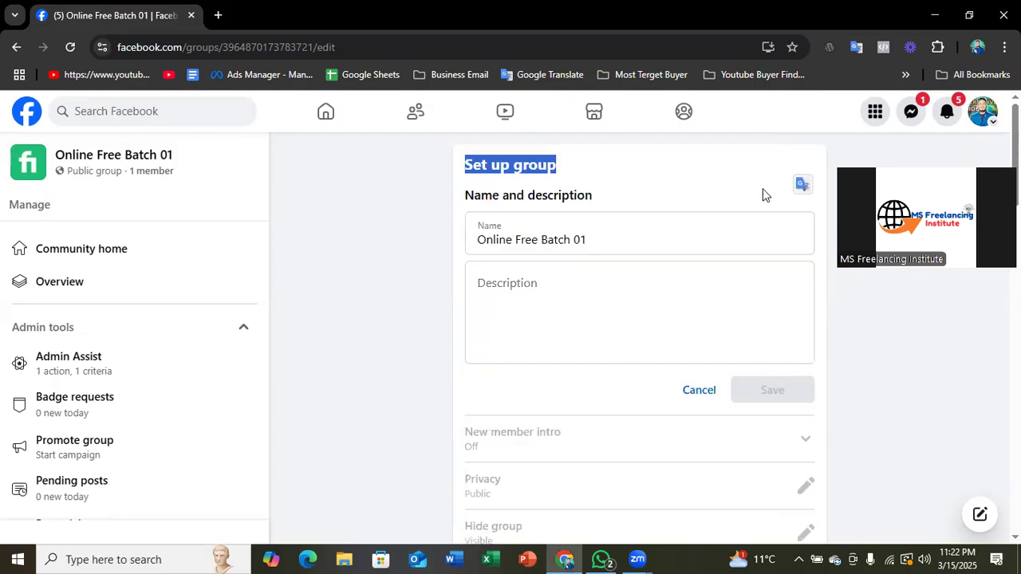
drag(621, 238, 473, 240)
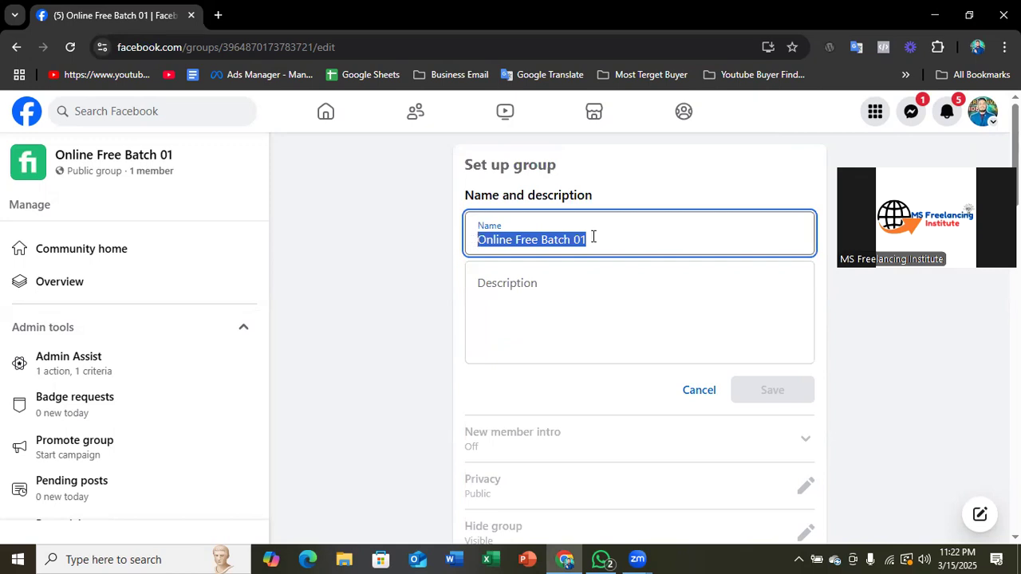
click(578, 281)
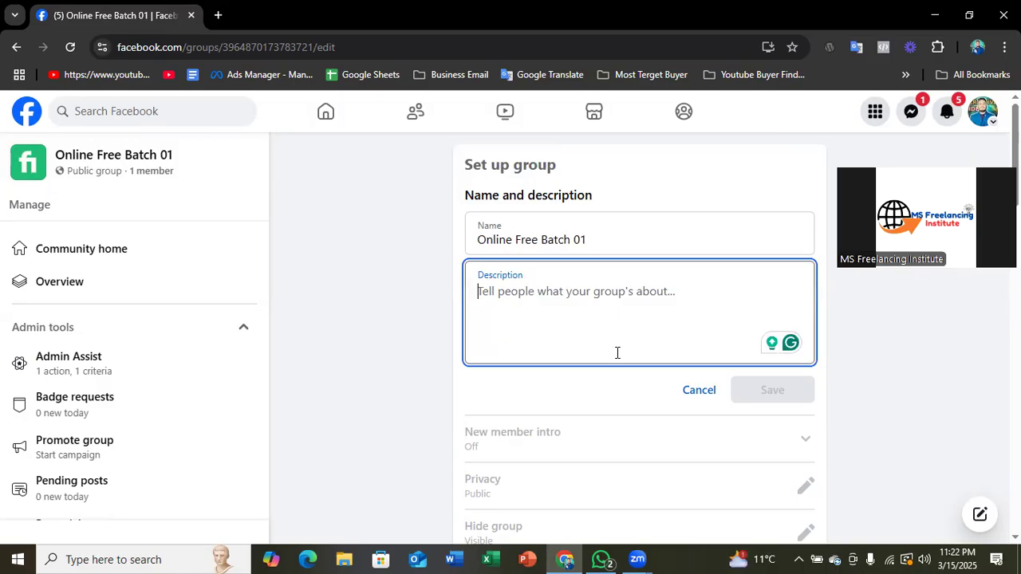
click(699, 391)
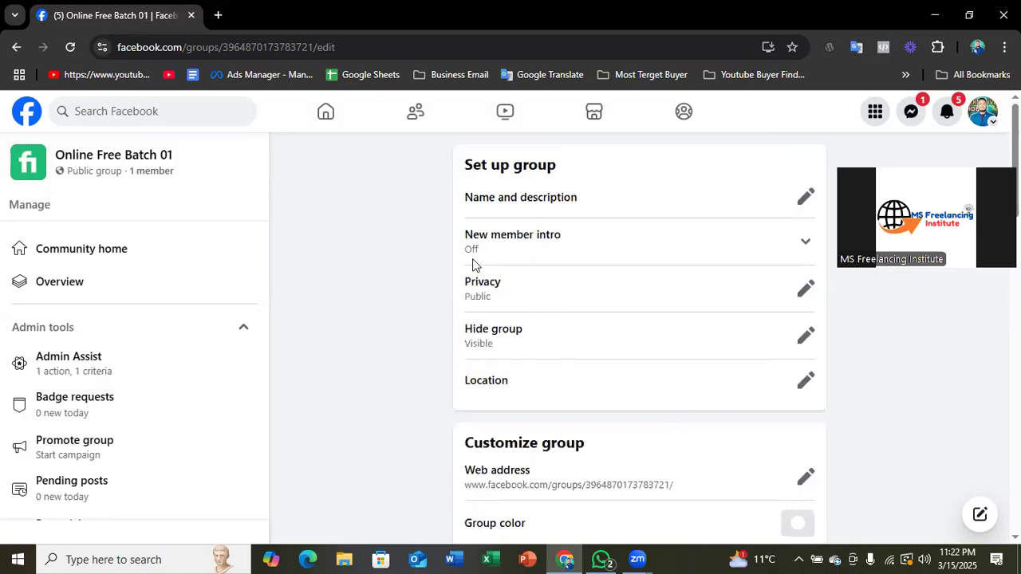
- Expand New member intro, review the Edit intro form with its picture and message field, and close it without publishing
click(803, 241)
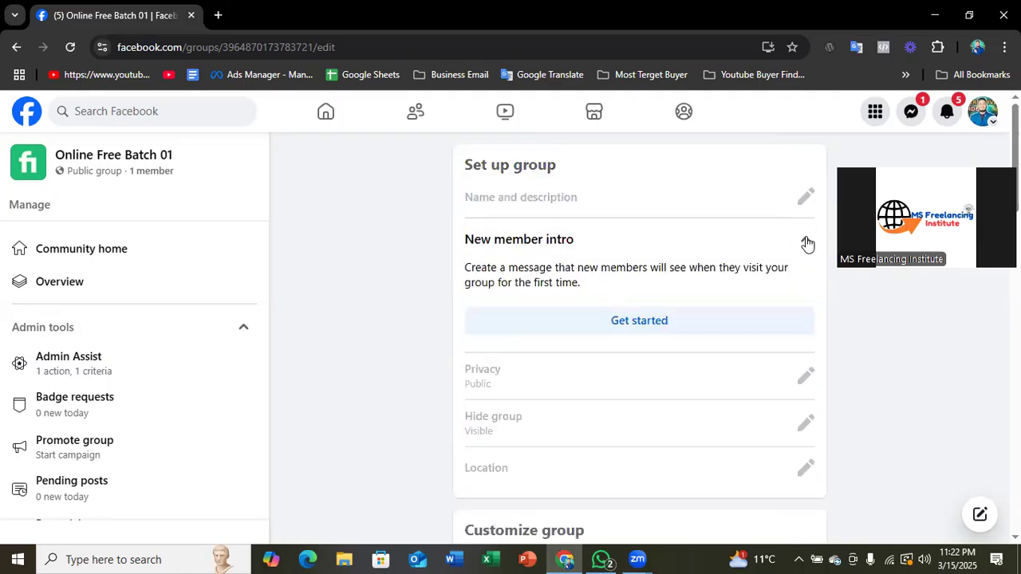
click(622, 323)
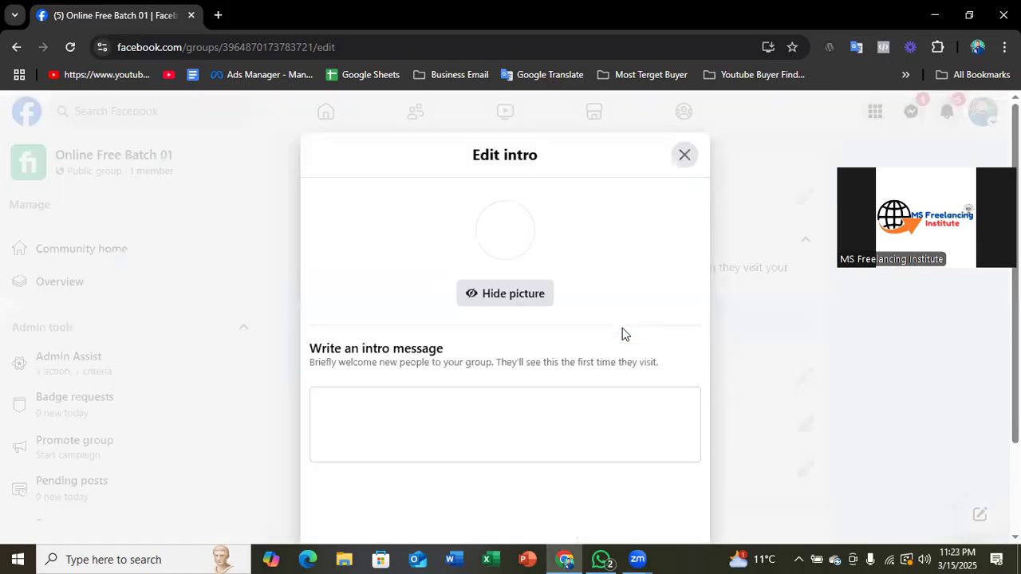
scroll(487, 319, down, 2)
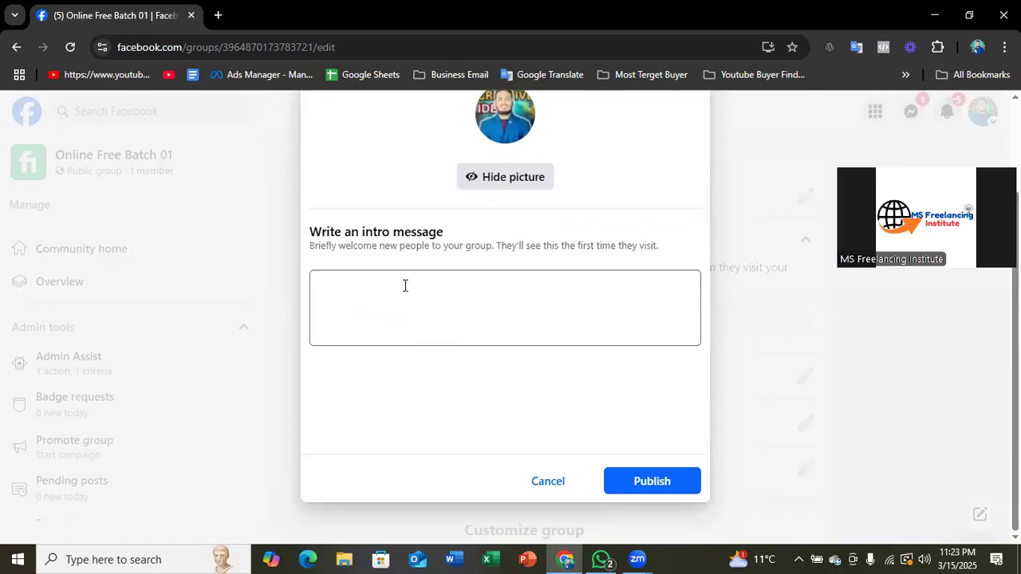
scroll(410, 303, up, 2)
click(479, 396)
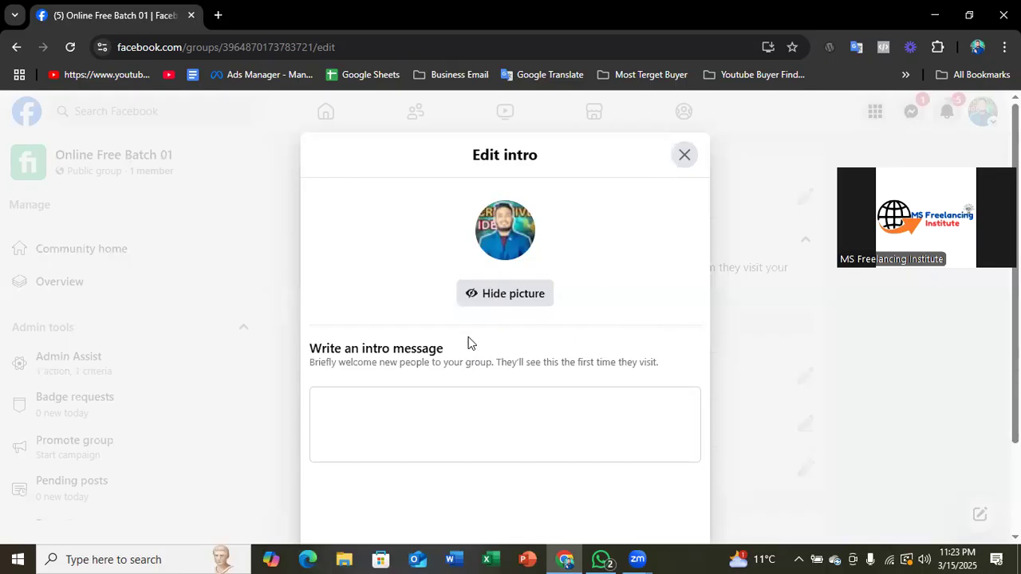
click(685, 155)
scroll(702, 279, down, 2)
scroll(638, 279, up, 2)
scroll(758, 255, down, 3)
scroll(569, 253, up, 3)
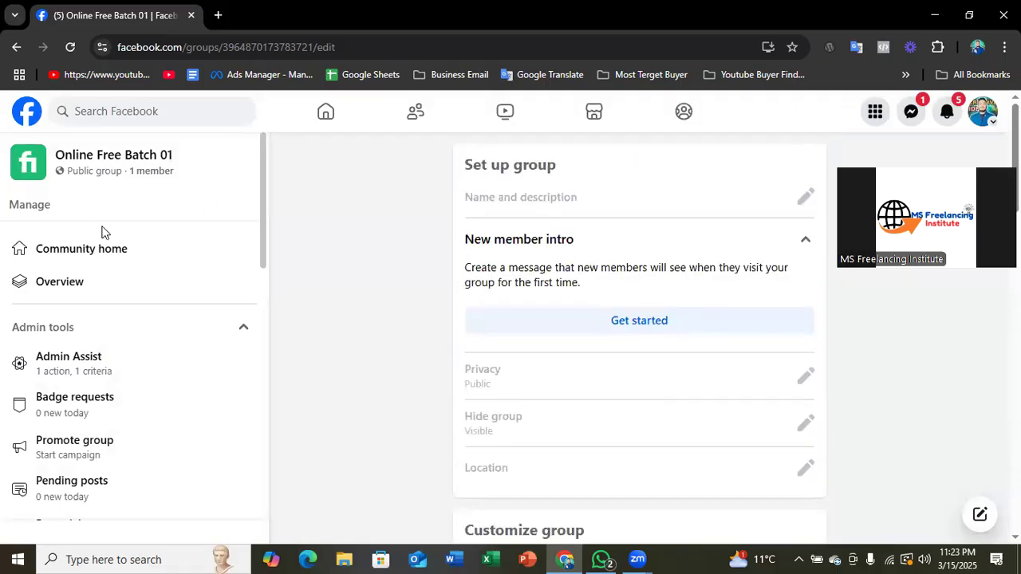
scroll(622, 354, down, 5)
scroll(624, 355, up, 5)
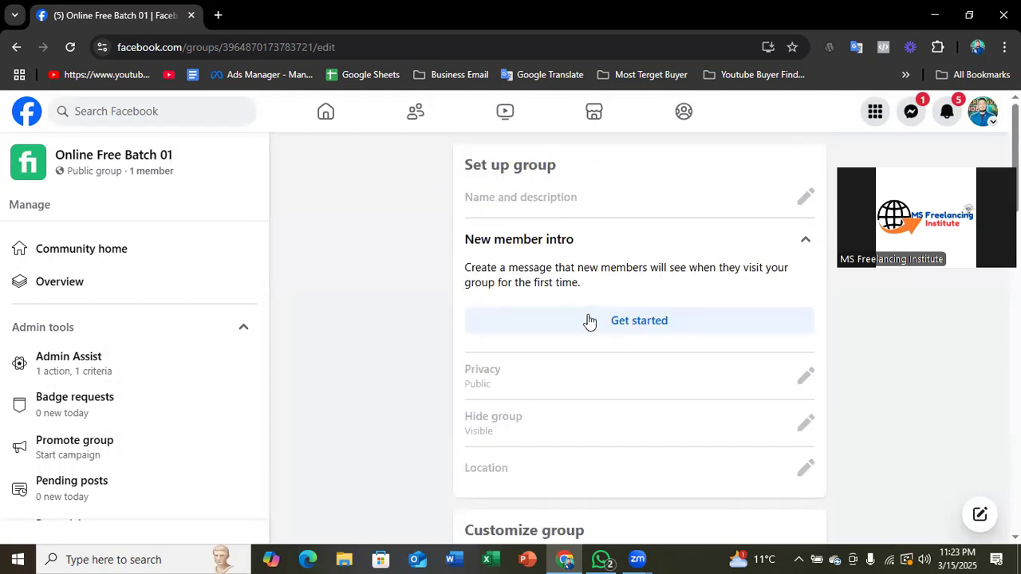
- Return to the group's home page and reopen Group settings at the Set up group section
click(11, 47)
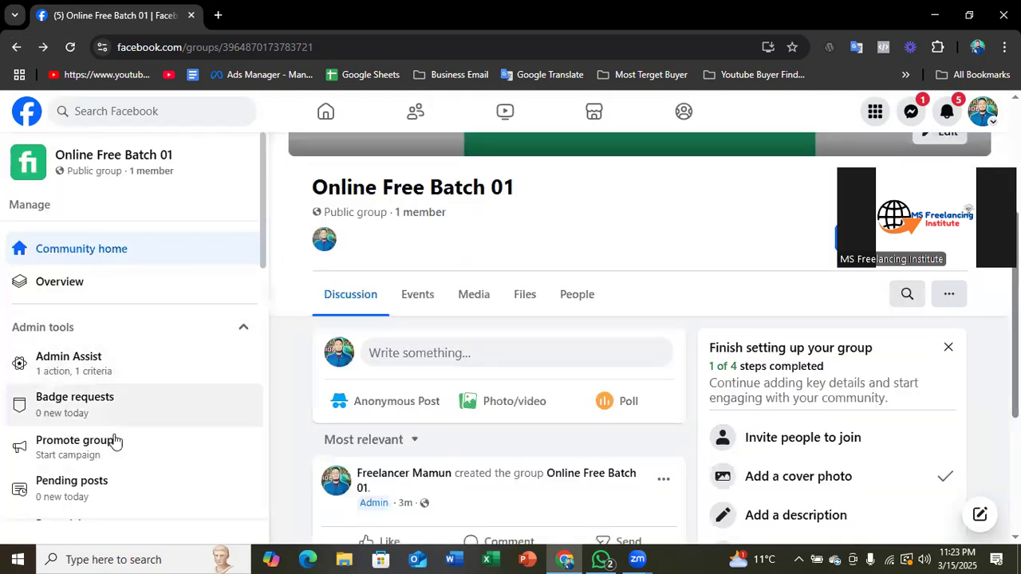
scroll(103, 431, down, 4)
scroll(96, 429, down, 2)
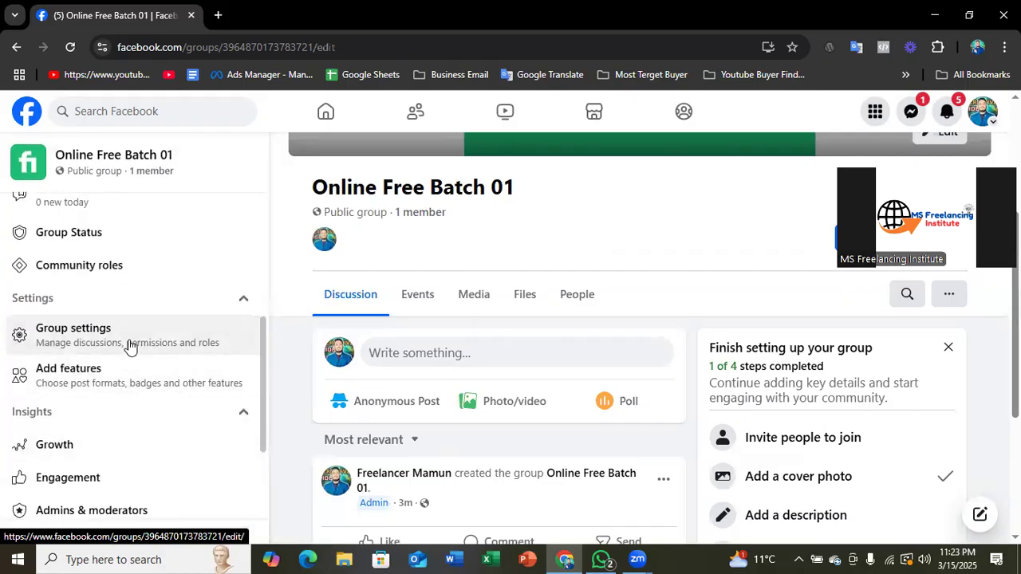
click(120, 345)
scroll(579, 252, down, 1)
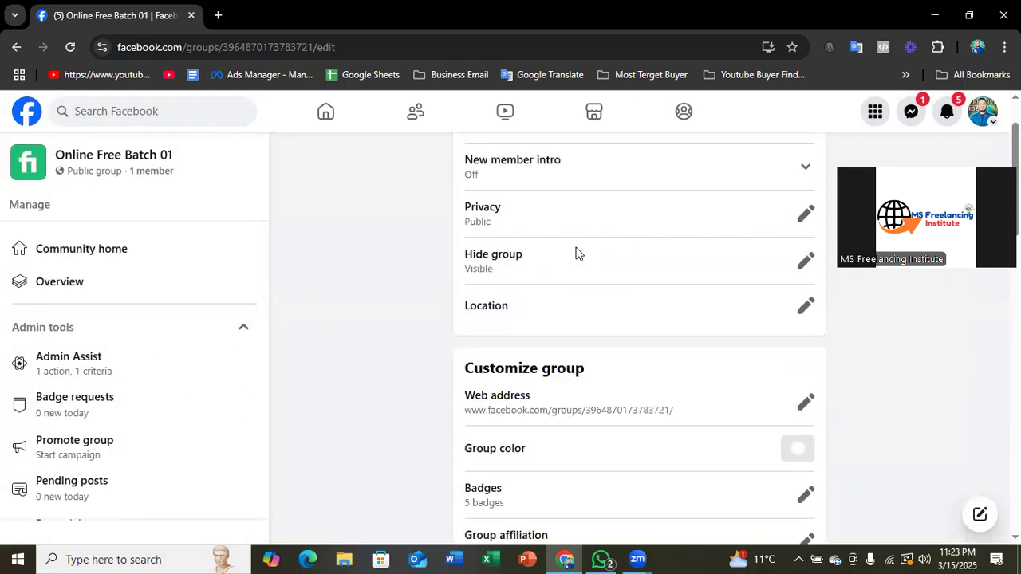
scroll(558, 249, up, 1)
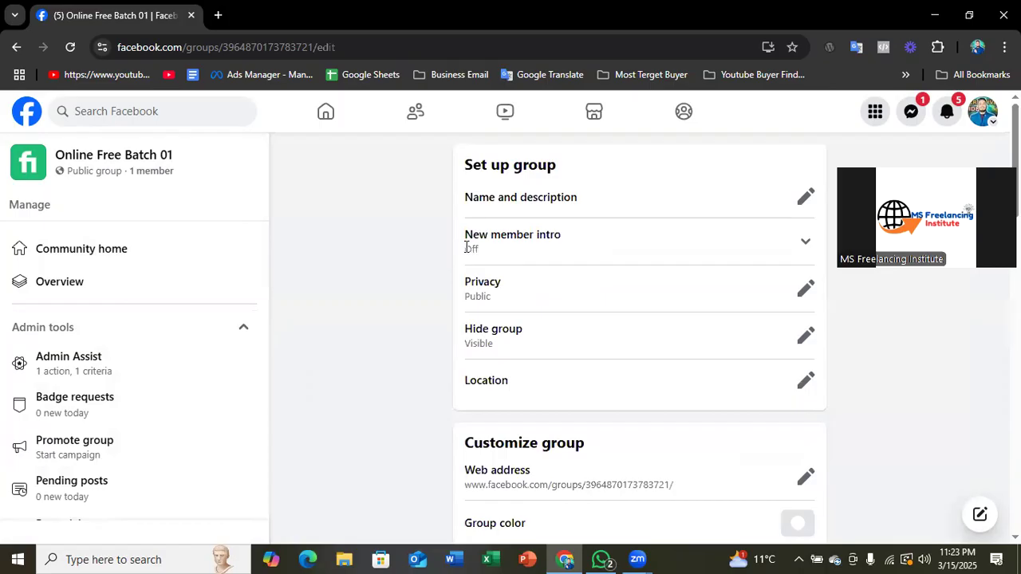
- Review the Public and Private privacy options and the Visible and Hidden options under Hide group, cancelling both without changes
click(804, 292)
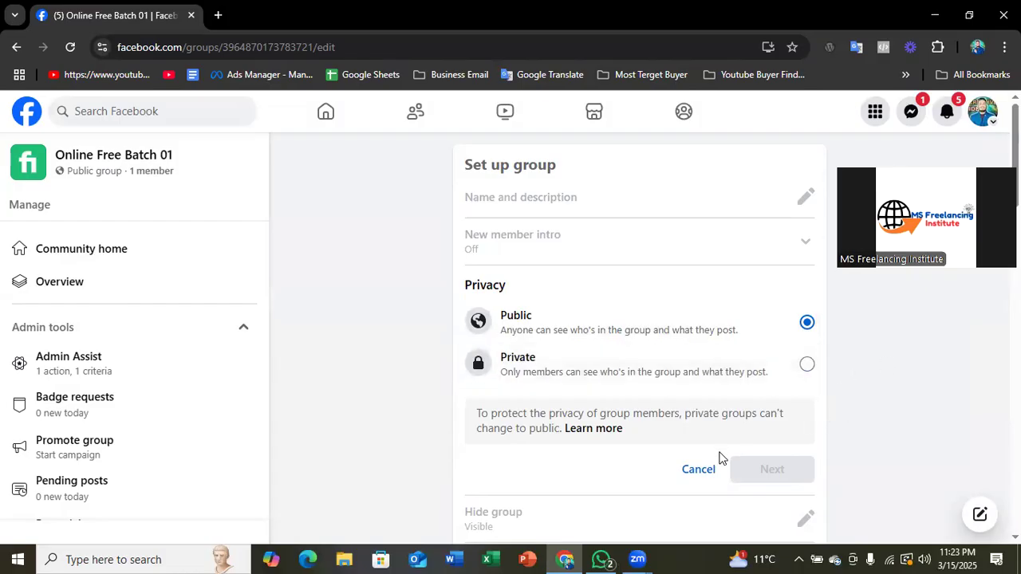
click(698, 470)
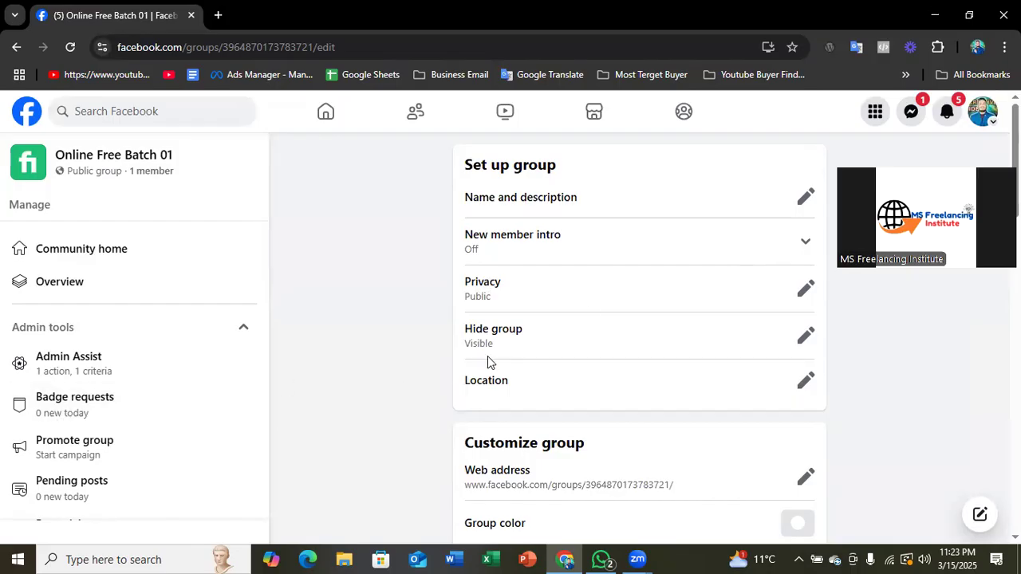
scroll(483, 343, down, 2)
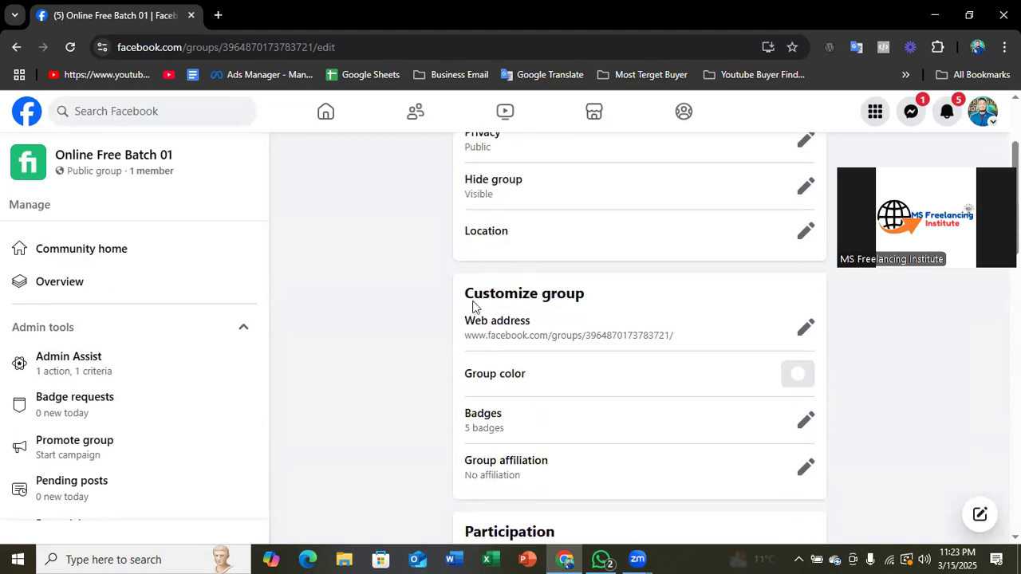
click(805, 186)
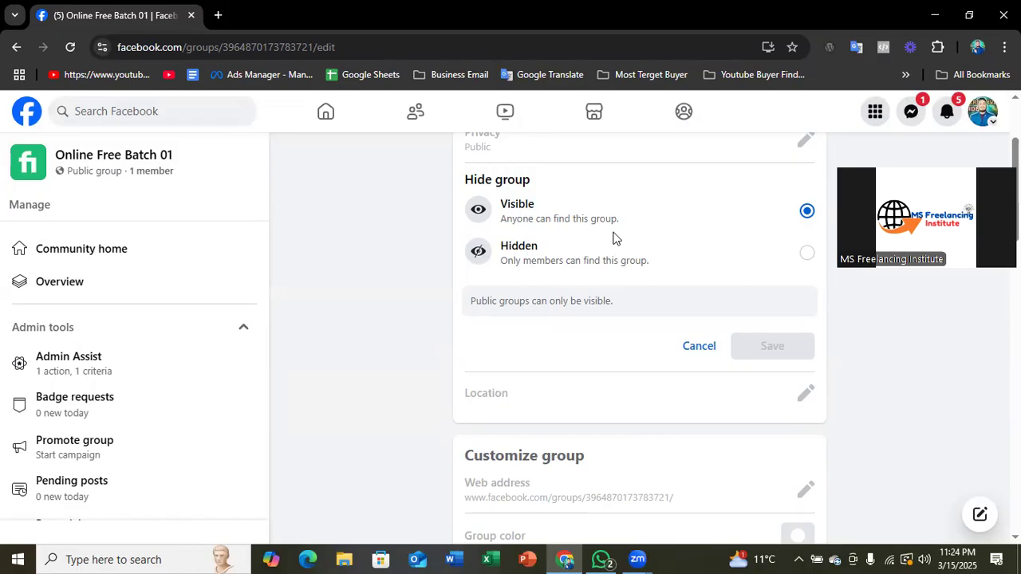
click(693, 347)
scroll(511, 317, up, 1)
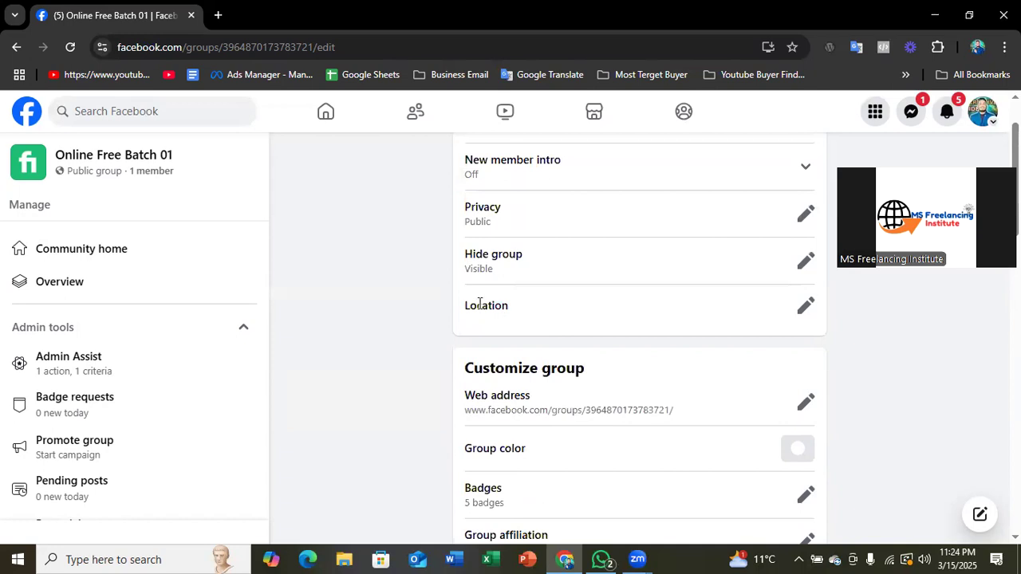
- Set the group's location to Rangpur Division and save it
drag(463, 304, 515, 305)
click(806, 306)
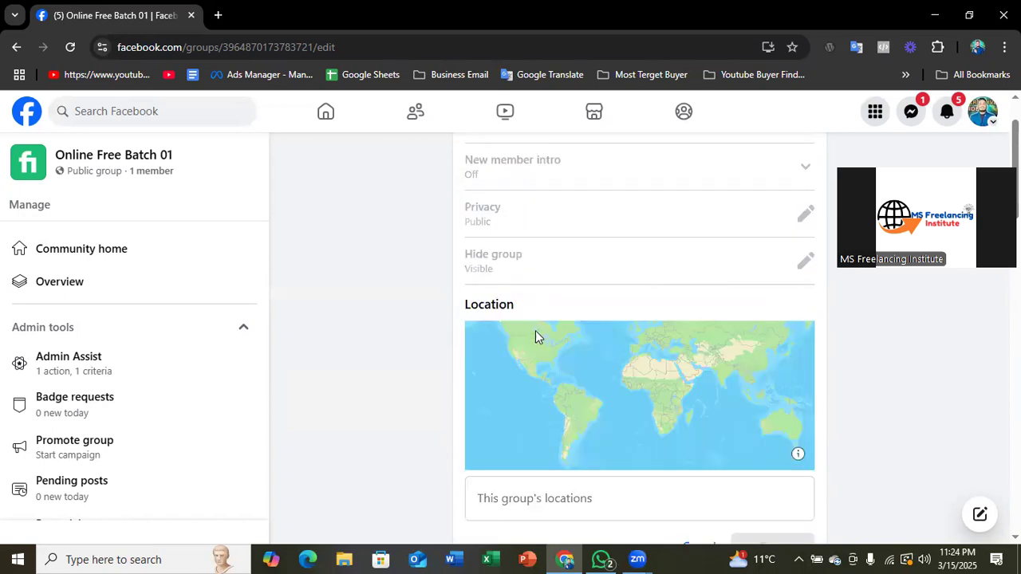
scroll(536, 331, down, 2)
scroll(536, 333, down, 1)
scroll(537, 337, up, 2)
click(537, 351)
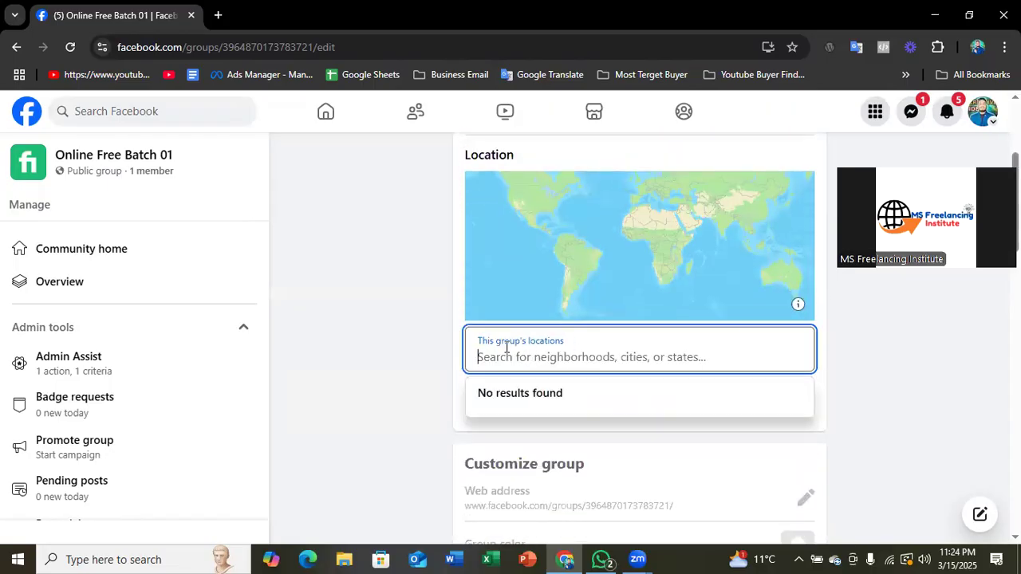
text(Rangpur)
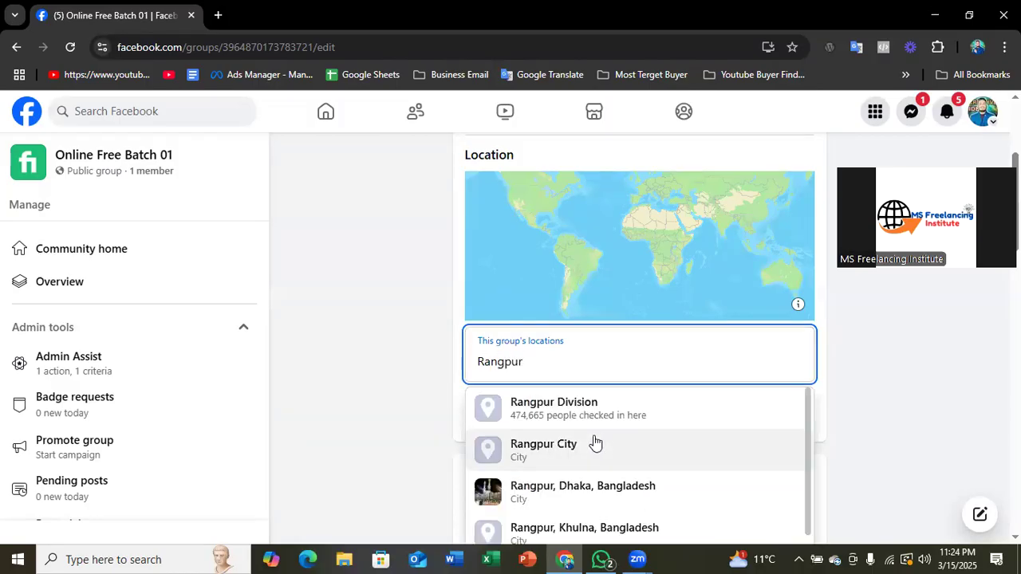
click(597, 410)
scroll(537, 348, up, 2)
scroll(537, 348, down, 2)
click(796, 441)
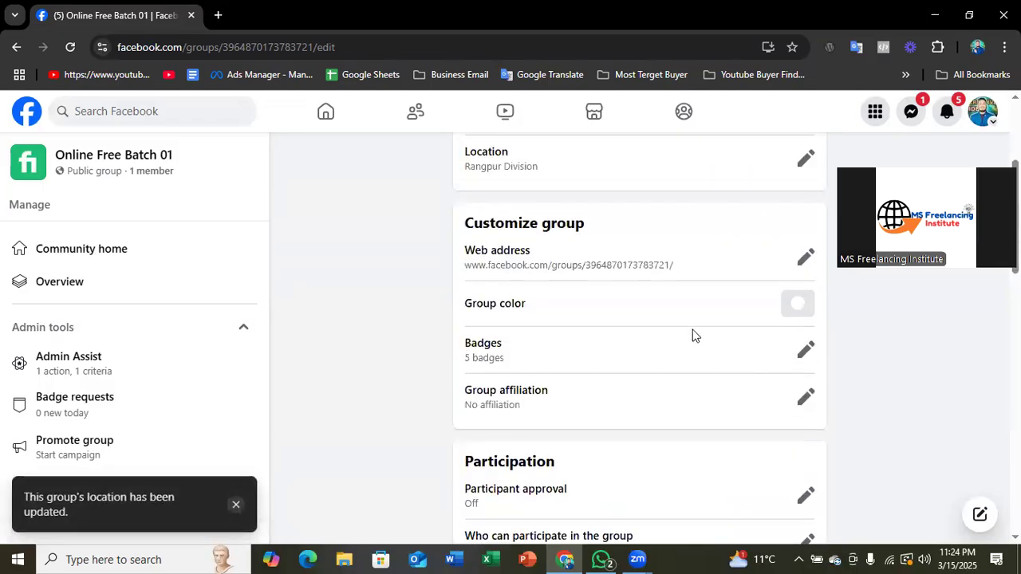
scroll(577, 353, up, 2)
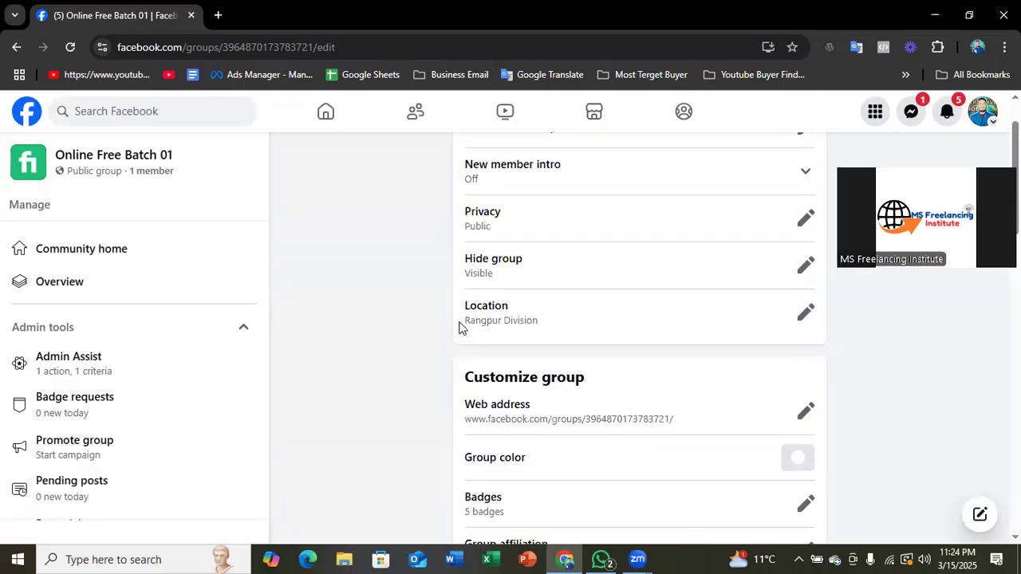
scroll(461, 325, up, 1)
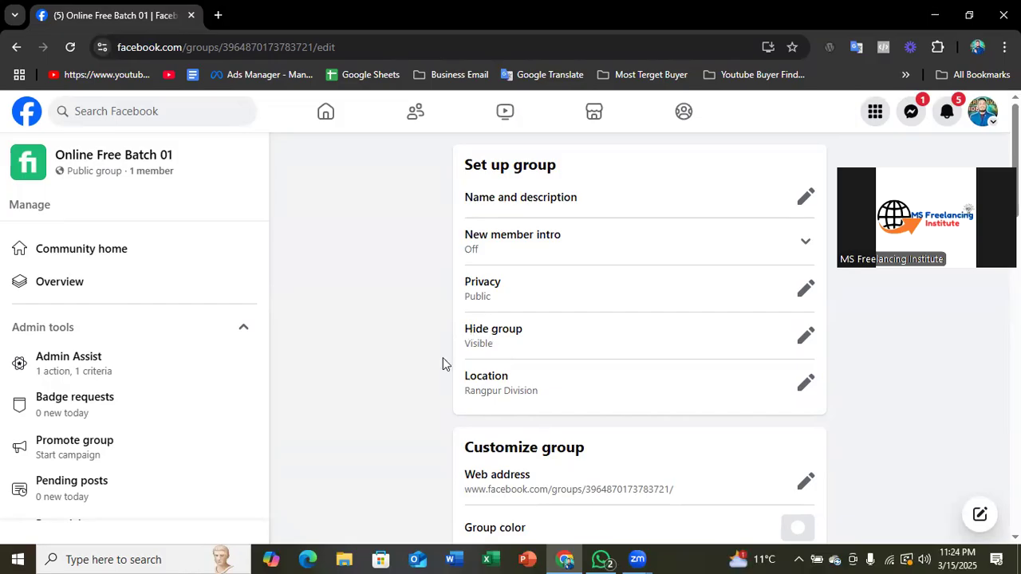
- Open the Web address setting under Customize group, review its address field and 5000-member note, and cancel without changes
scroll(443, 357, down, 3)
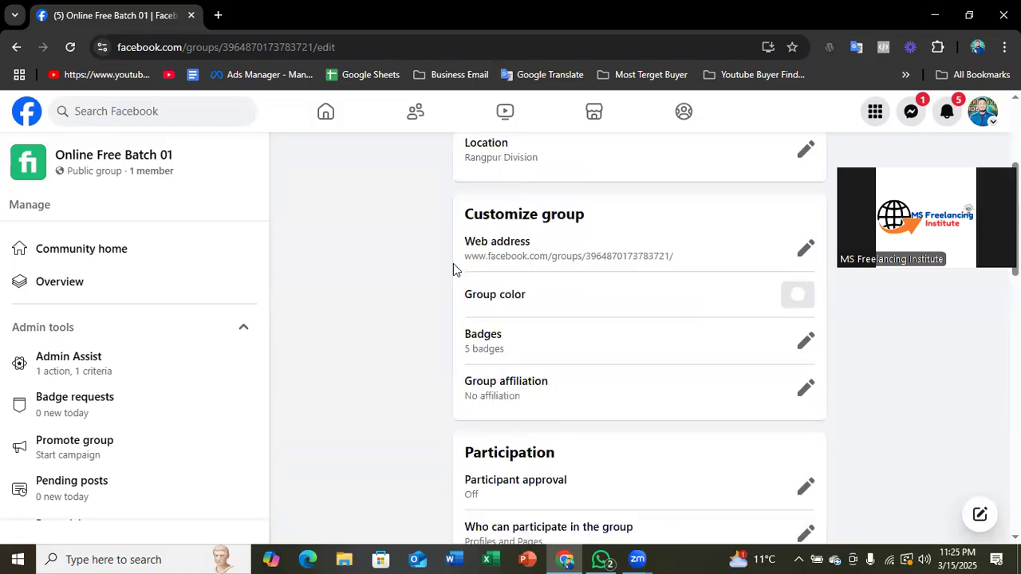
scroll(453, 270, up, 1)
drag(465, 297, 587, 298)
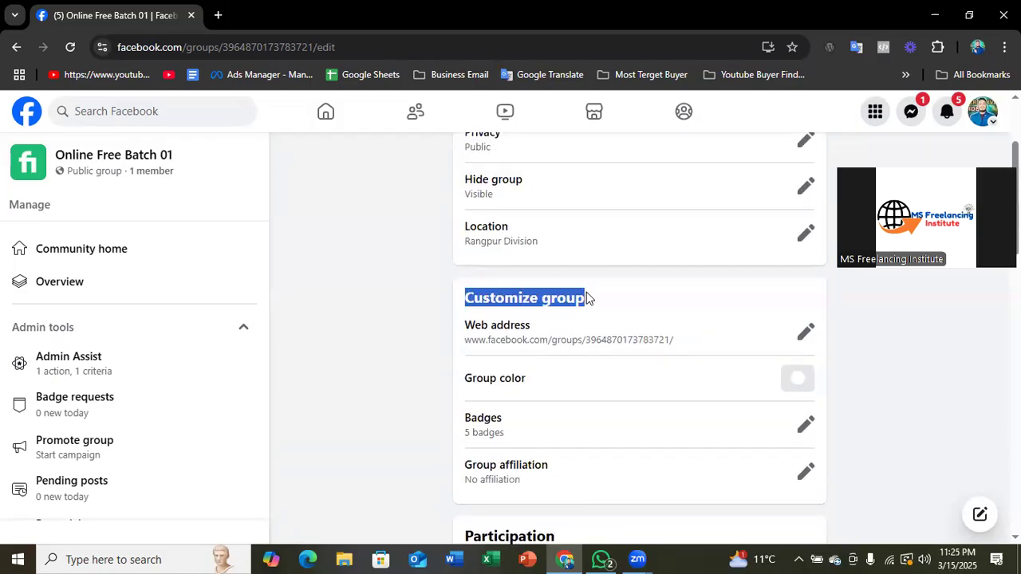
scroll(440, 271, down, 2)
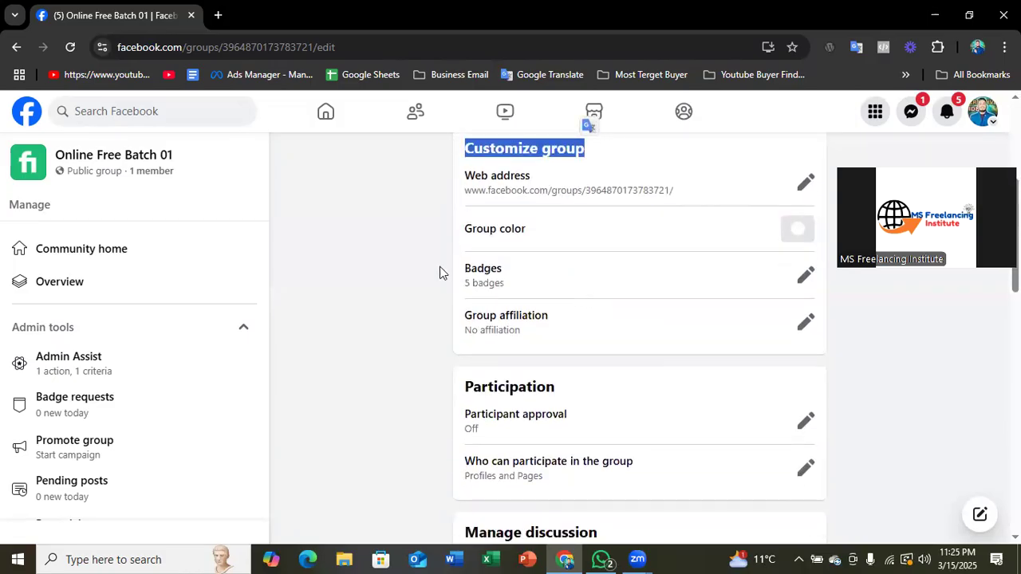
click(583, 190)
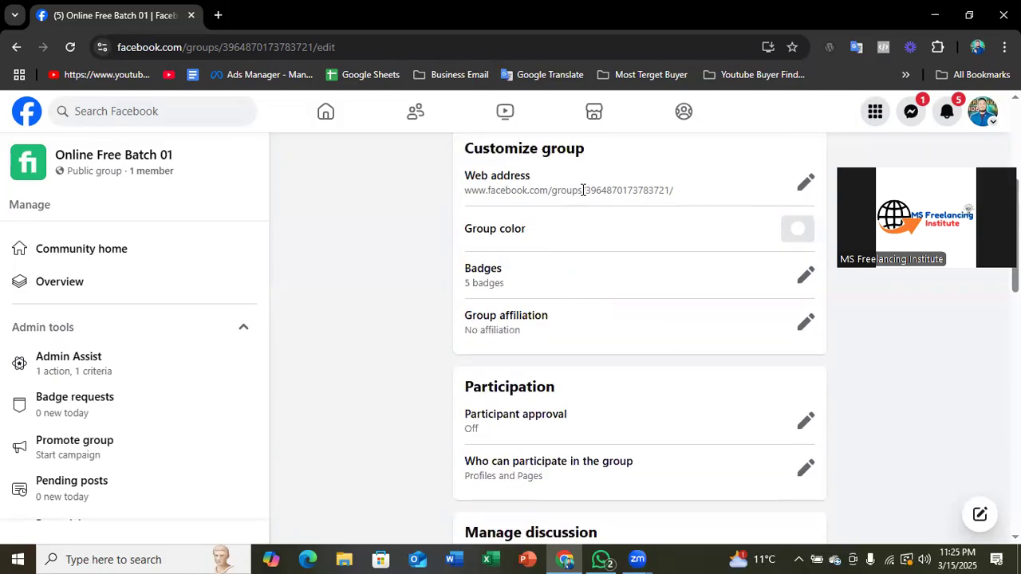
click(806, 186)
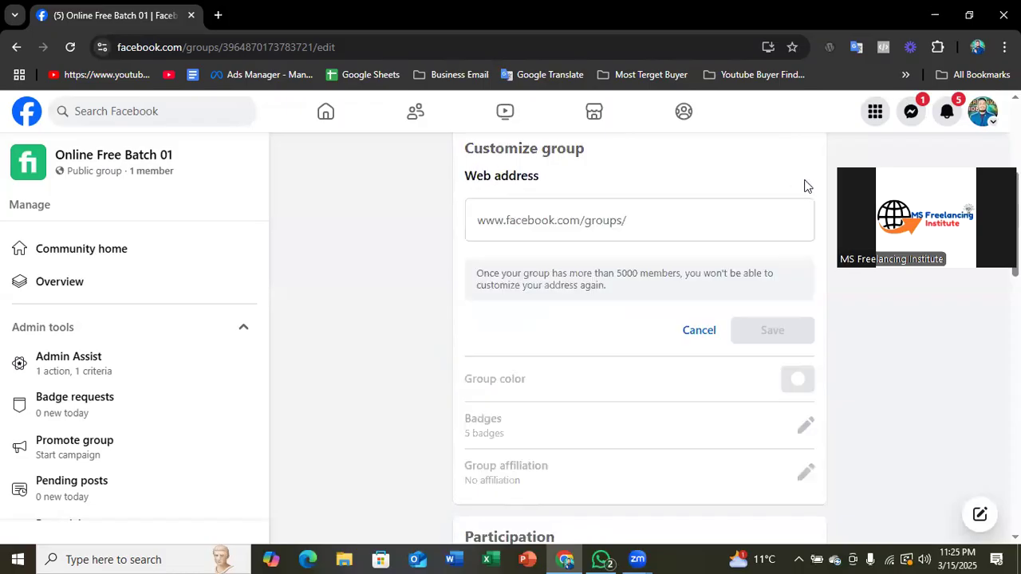
click(702, 218)
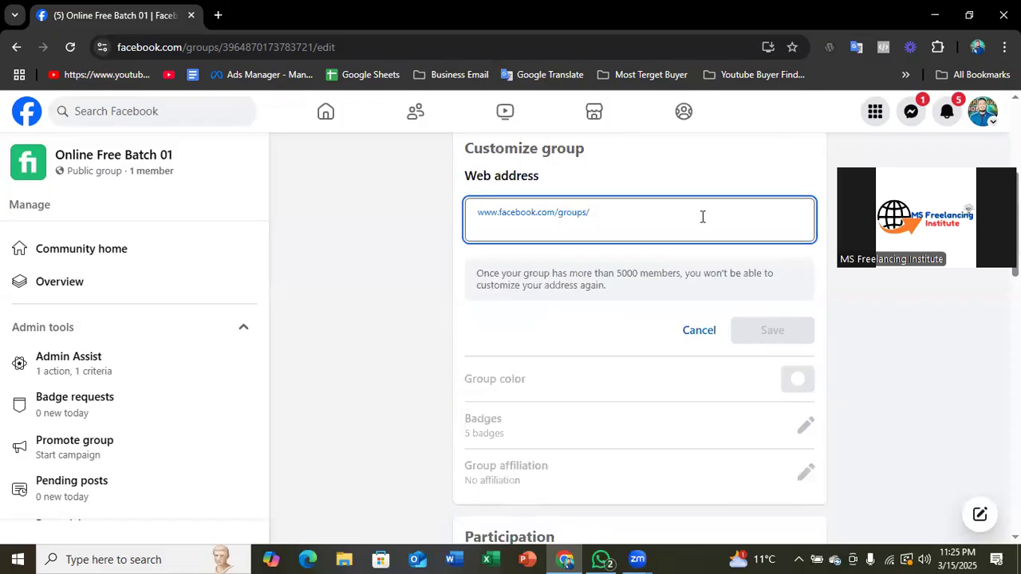
click(696, 331)
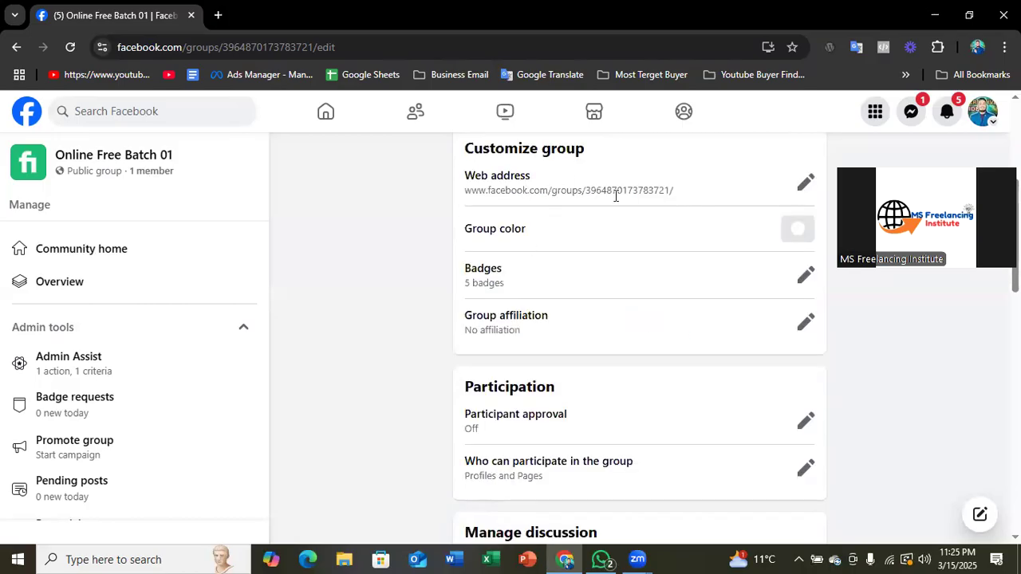
- Look over the Group color and Badges entries, then review the Group affiliation option and close it without enabling it
scroll(607, 219, up, 1)
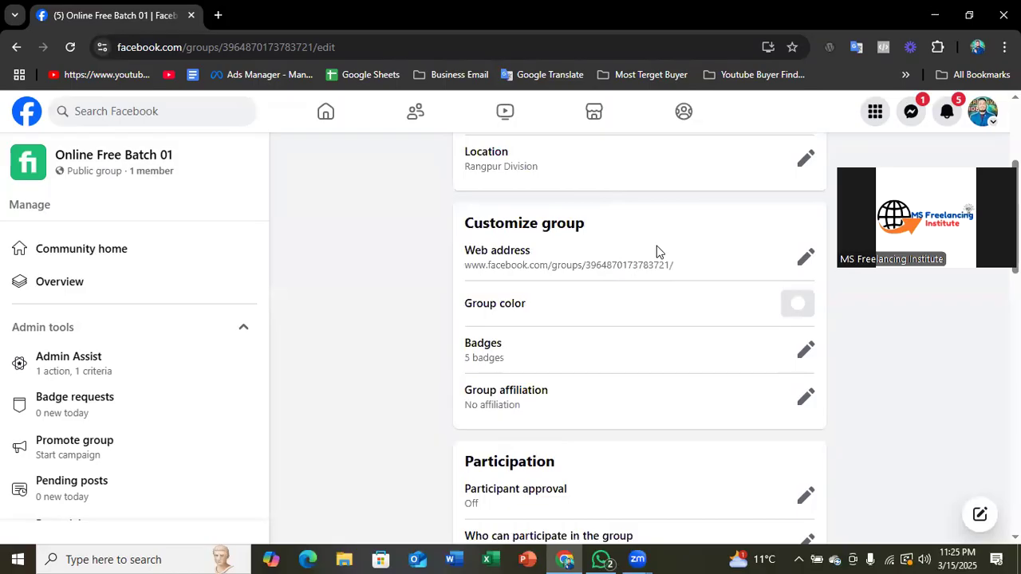
scroll(663, 263, down, 1)
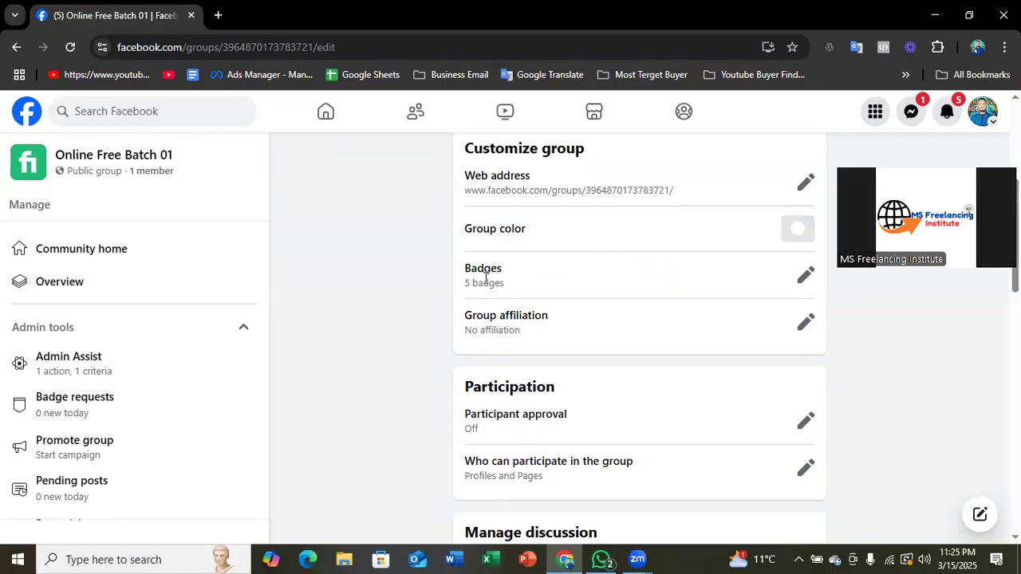
scroll(462, 271, down, 2)
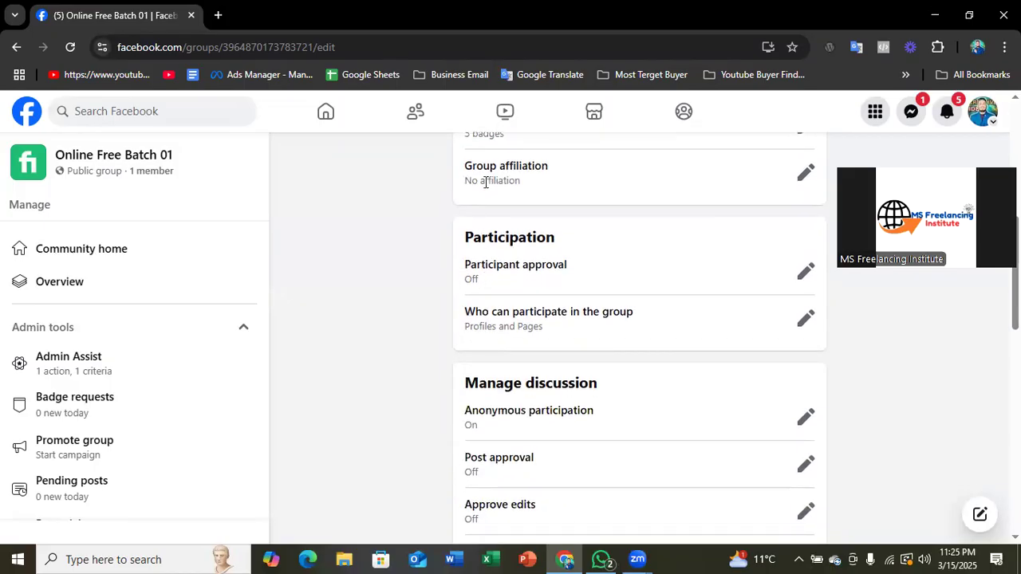
click(802, 172)
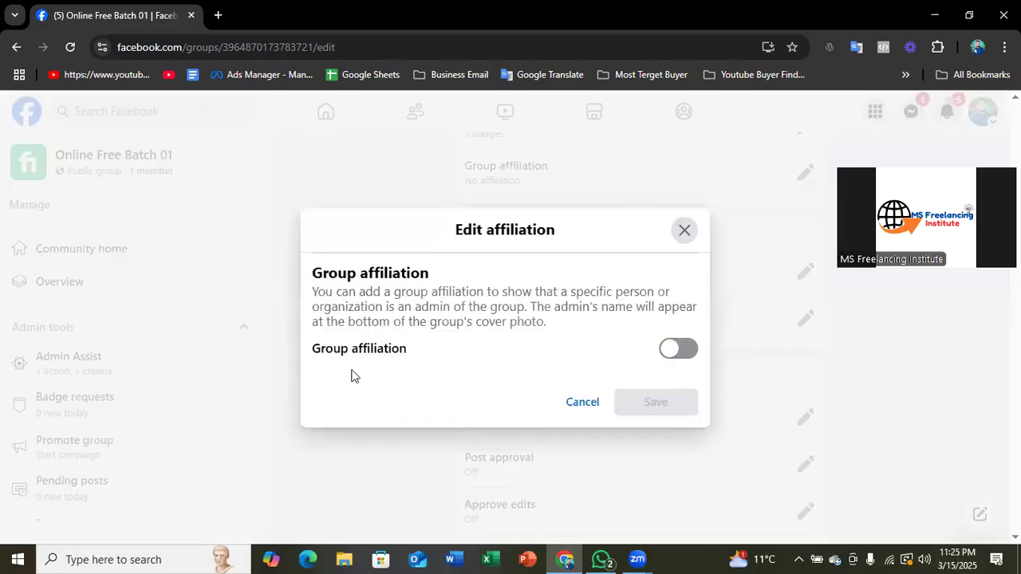
click(684, 230)
- Review the Off and On options for Participant approval in the Participation section and cancel without changes
scroll(537, 203, down, 2)
scroll(496, 241, up, 2)
scroll(496, 242, down, 1)
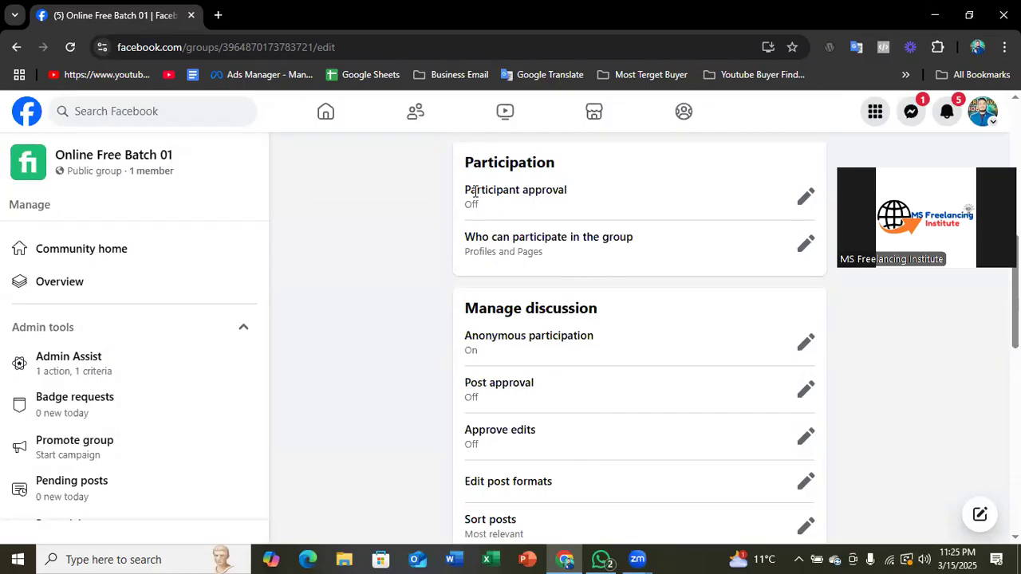
drag(460, 190, 578, 199)
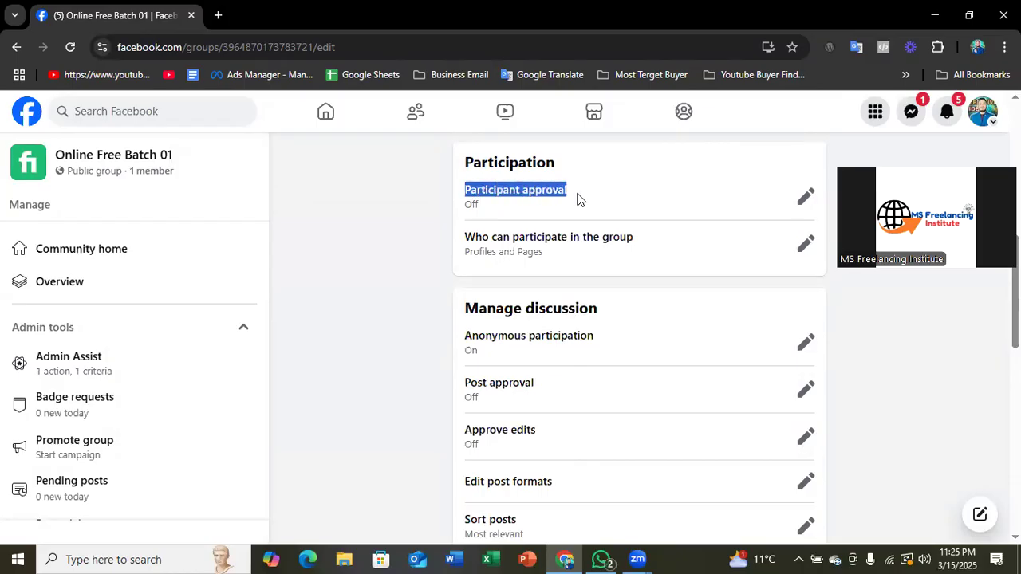
click(413, 266)
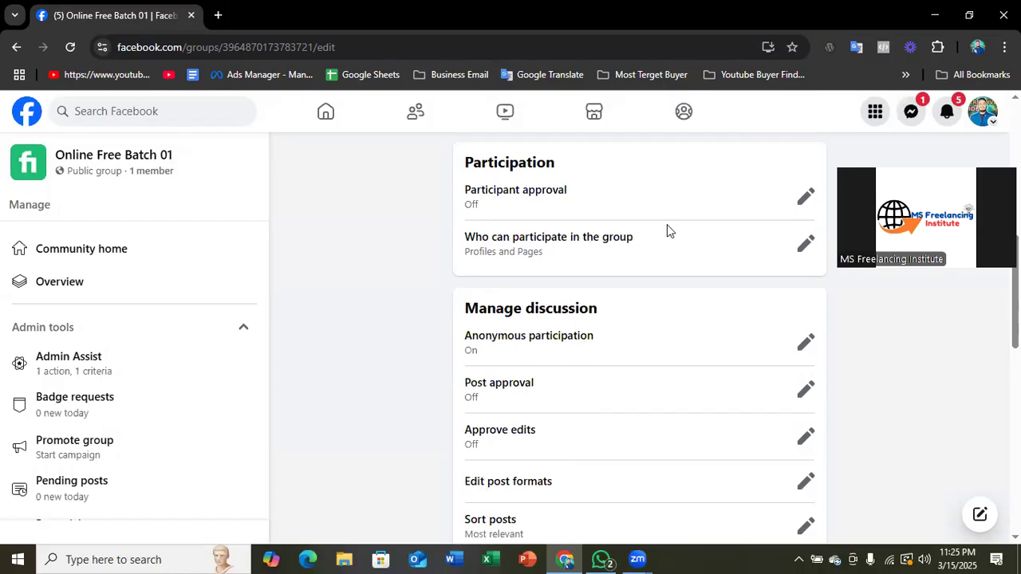
drag(465, 195, 593, 191)
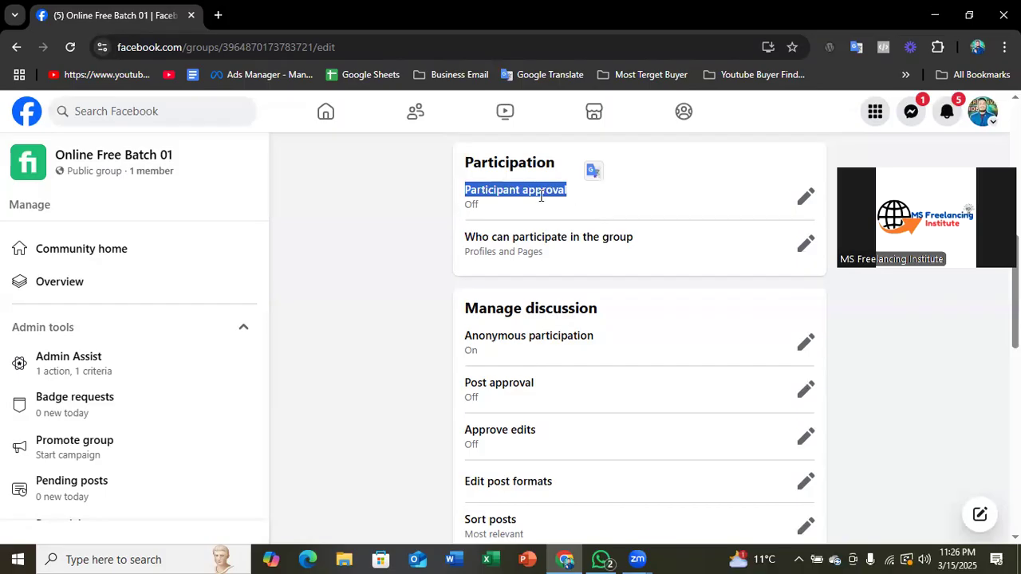
click(564, 195)
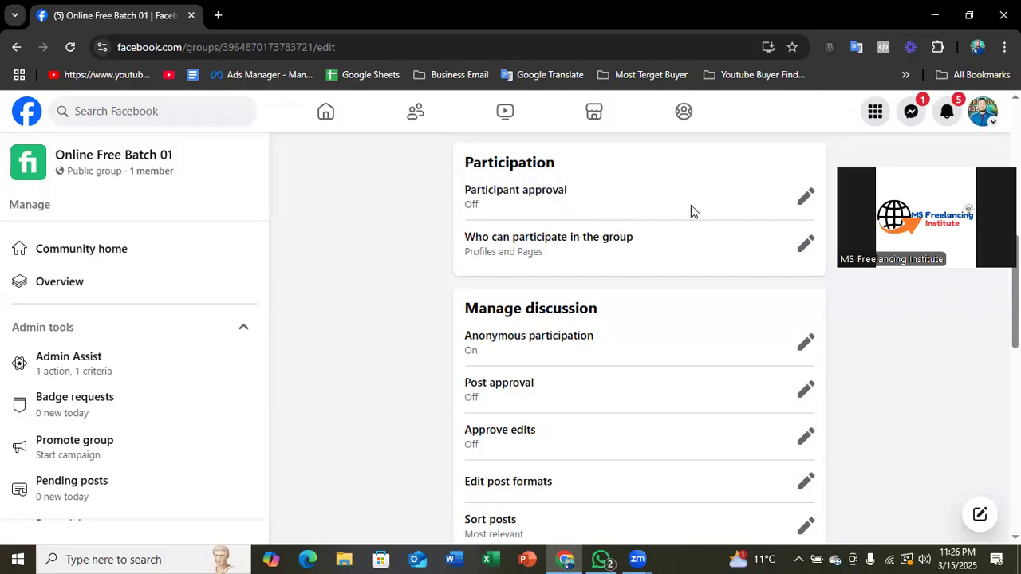
click(806, 199)
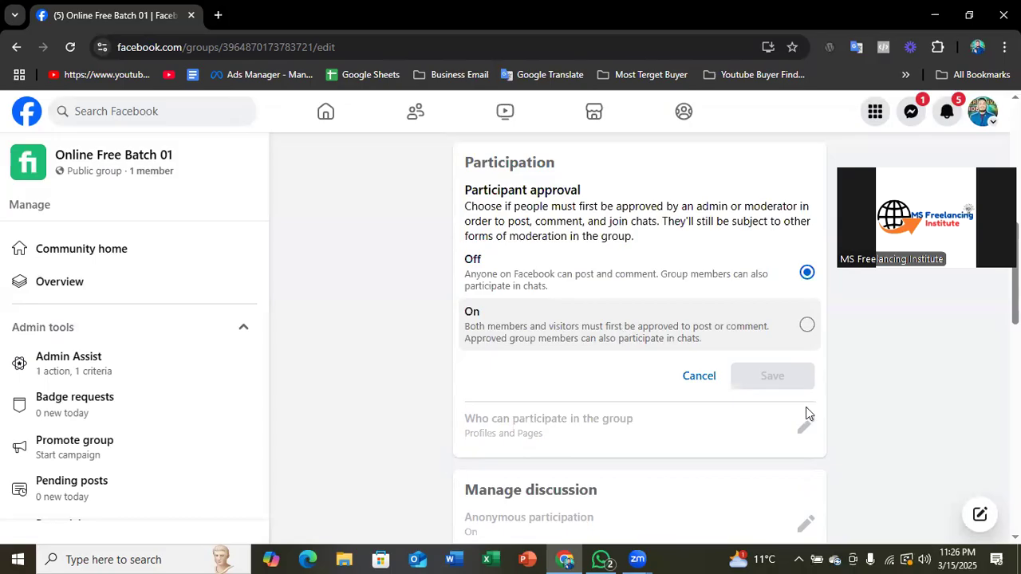
click(700, 378)
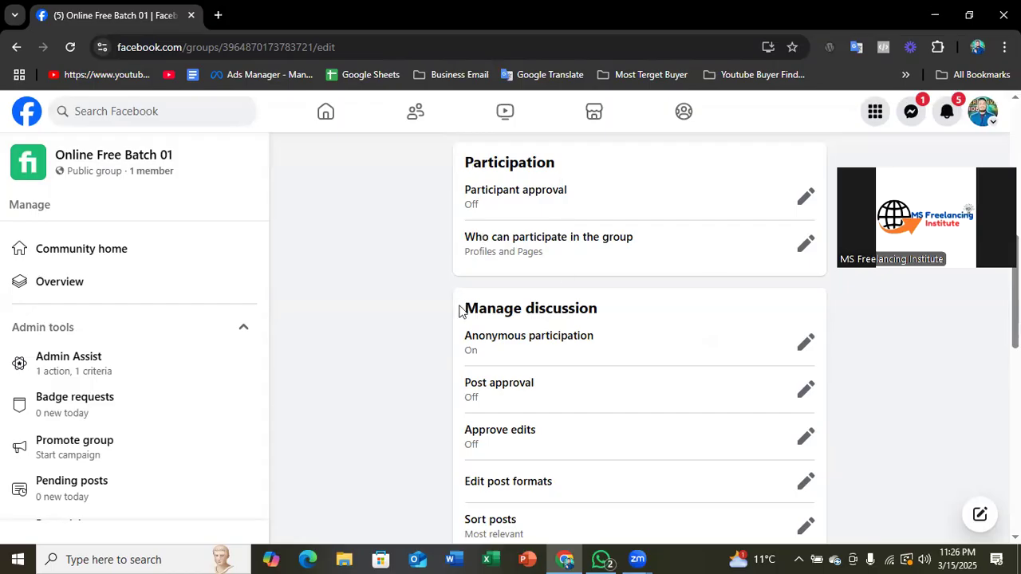
- Review the Profiles and Pages and Only profiles options under Who can participate in the group, and cancel without changes
click(804, 246)
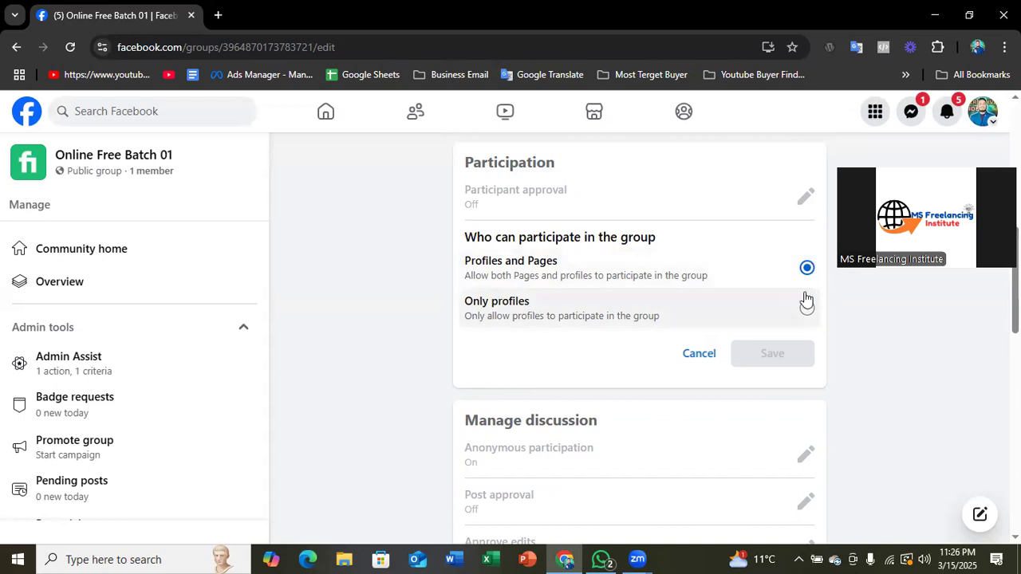
scroll(520, 319, down, 2)
scroll(520, 319, up, 2)
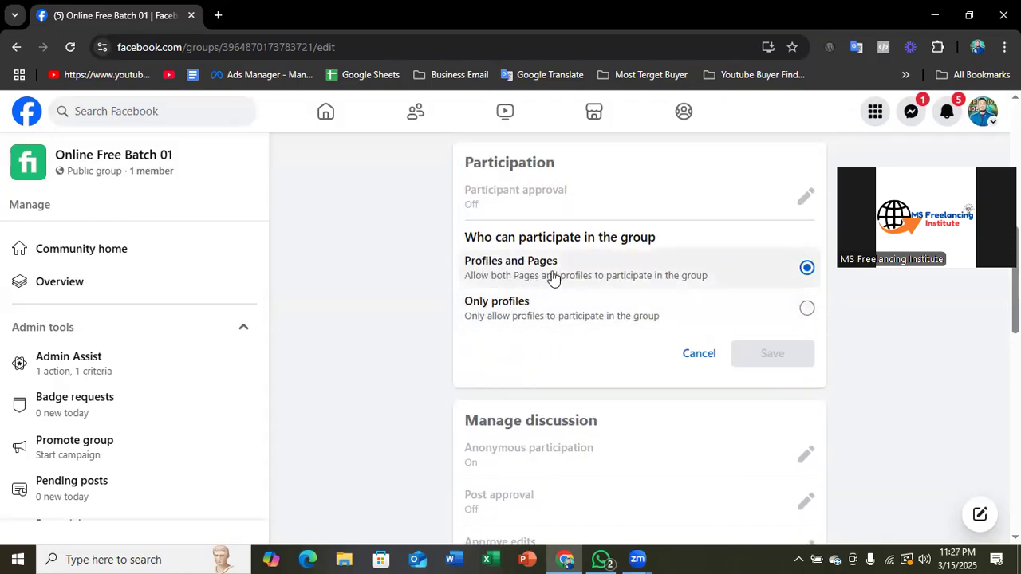
click(693, 354)
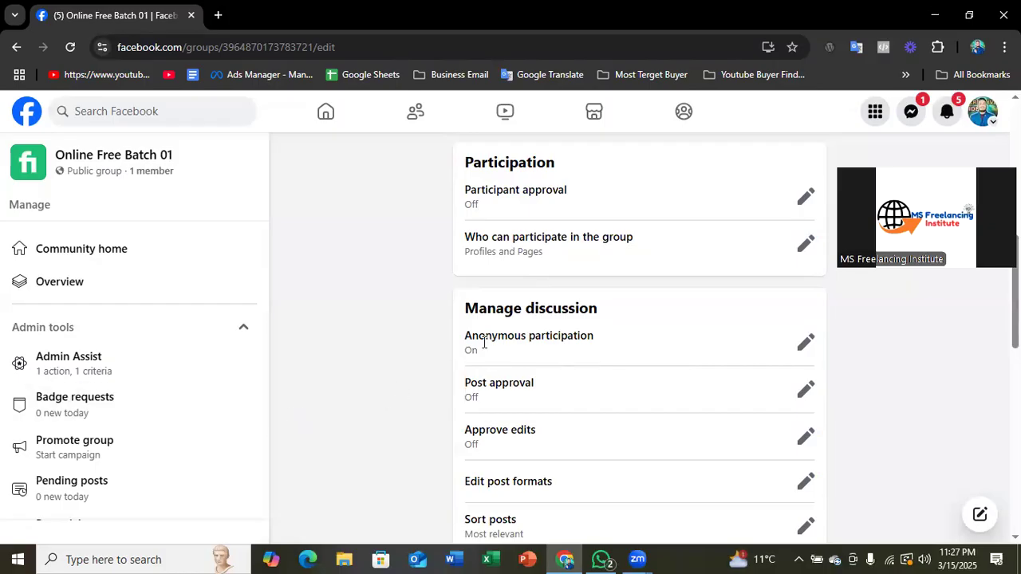
- Turn off Anonymous participation in the Manage discussion section and save the setting
scroll(480, 327, down, 2)
scroll(475, 307, up, 1)
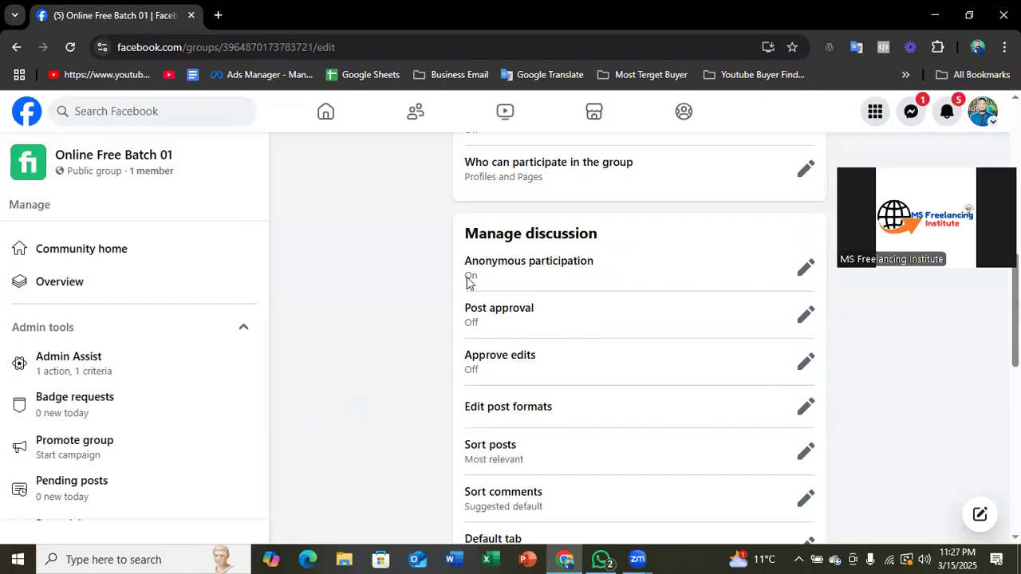
drag(465, 231, 611, 231)
scroll(495, 270, down, 1)
scroll(413, 264, up, 1)
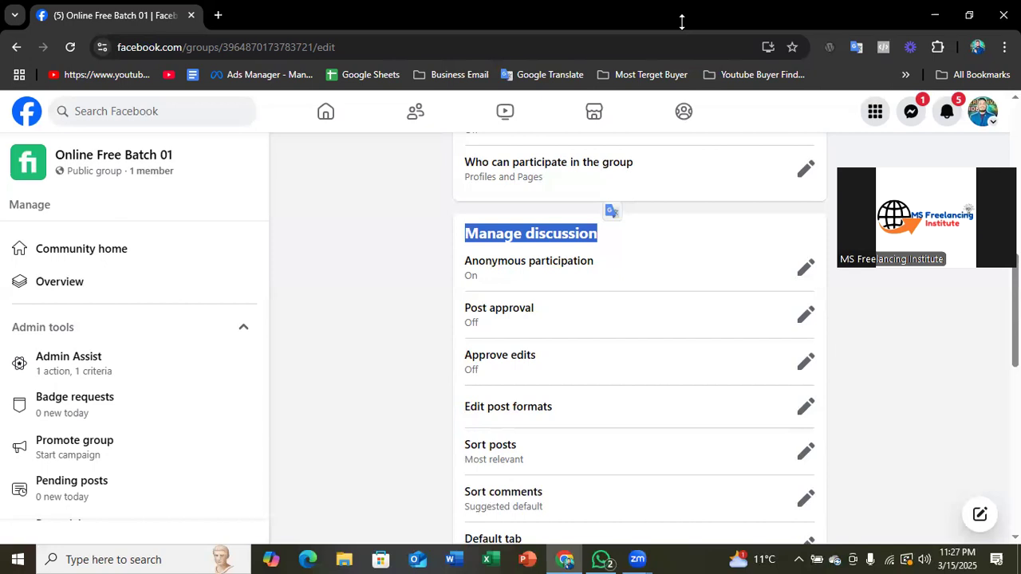
scroll(486, 231, down, 1)
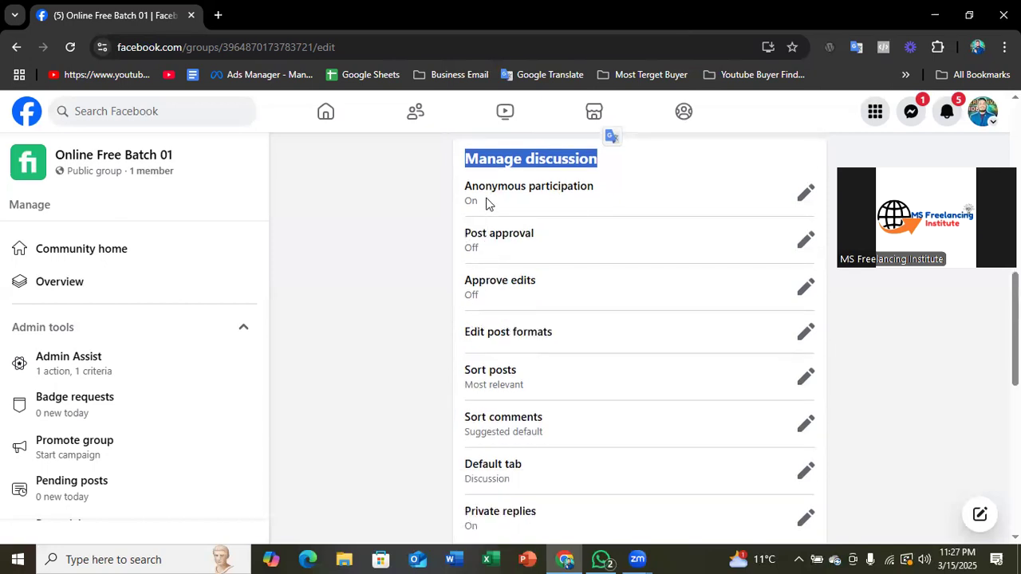
click(805, 193)
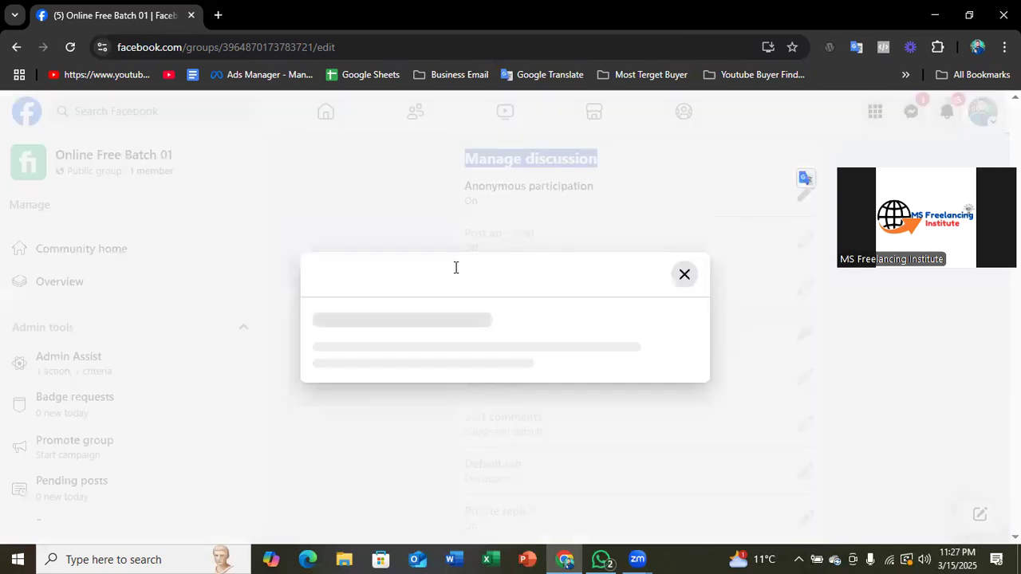
click(390, 375)
click(674, 414)
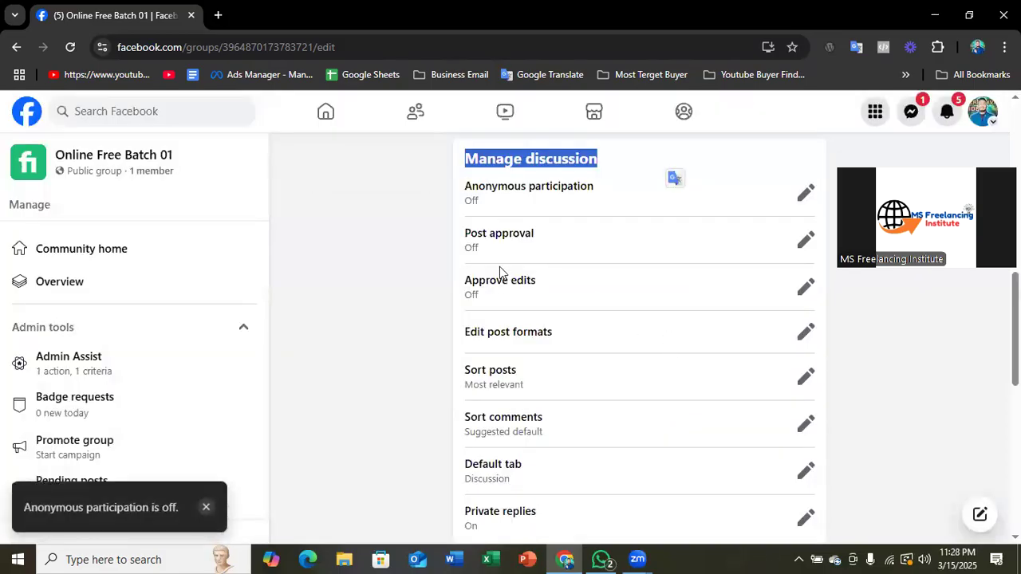
- Set Post approval to All posts so admins and moderators must approve each post, and save
scroll(501, 270, down, 1)
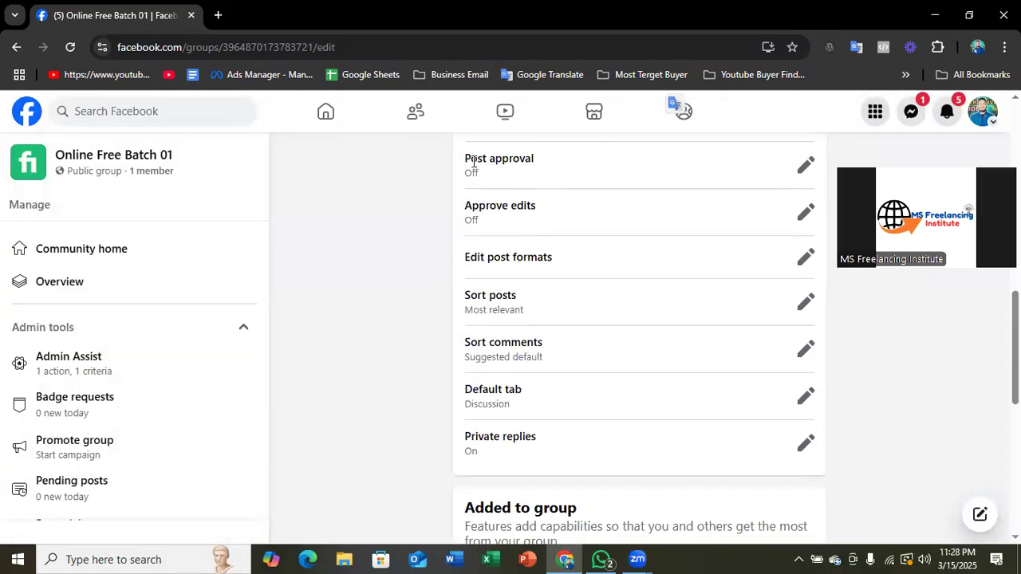
click(804, 169)
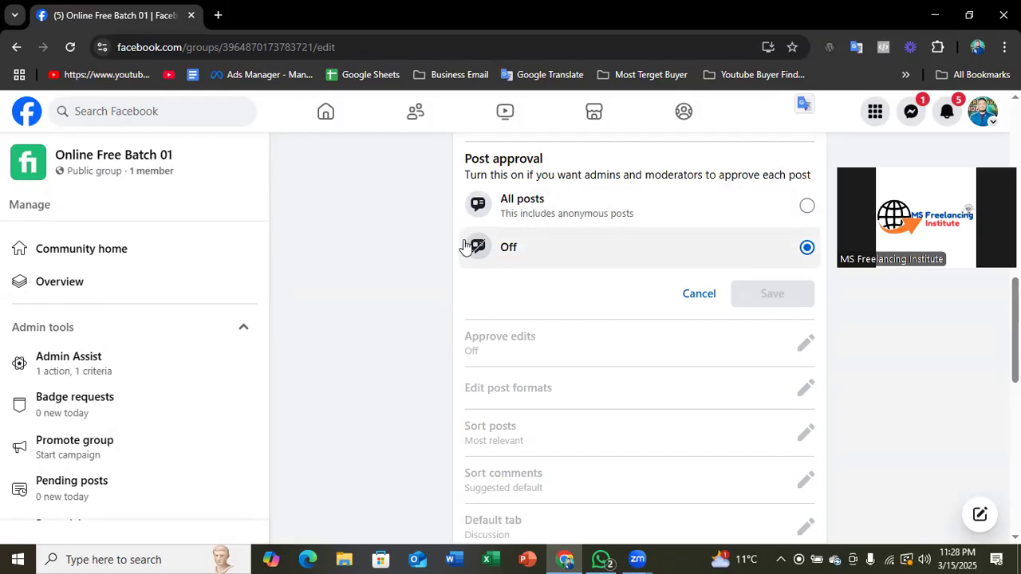
click(539, 205)
click(774, 292)
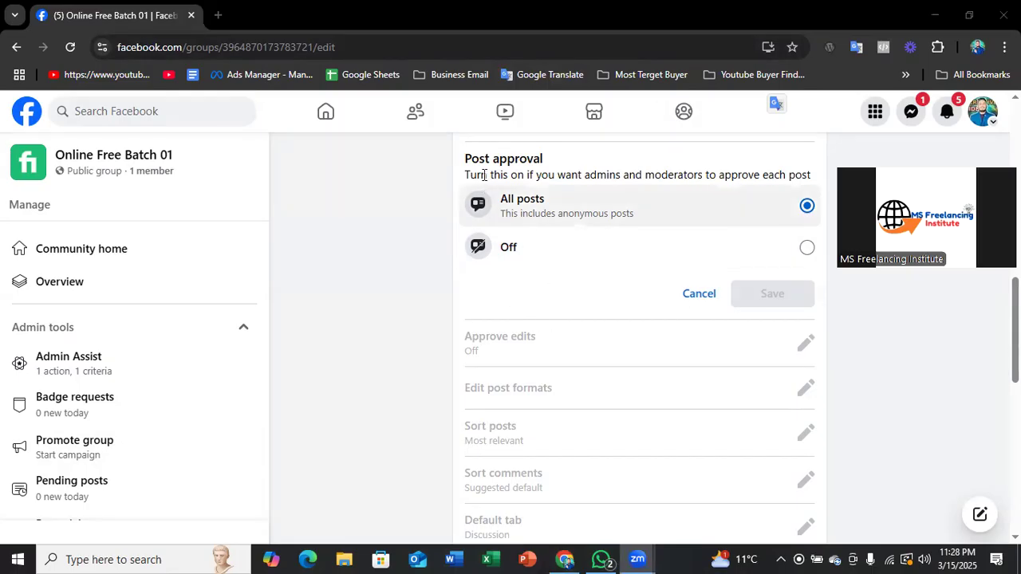
- Cancel Post approval editing, review the remaining Manage discussion and Added to group settings, and return to the group's main page
click(701, 294)
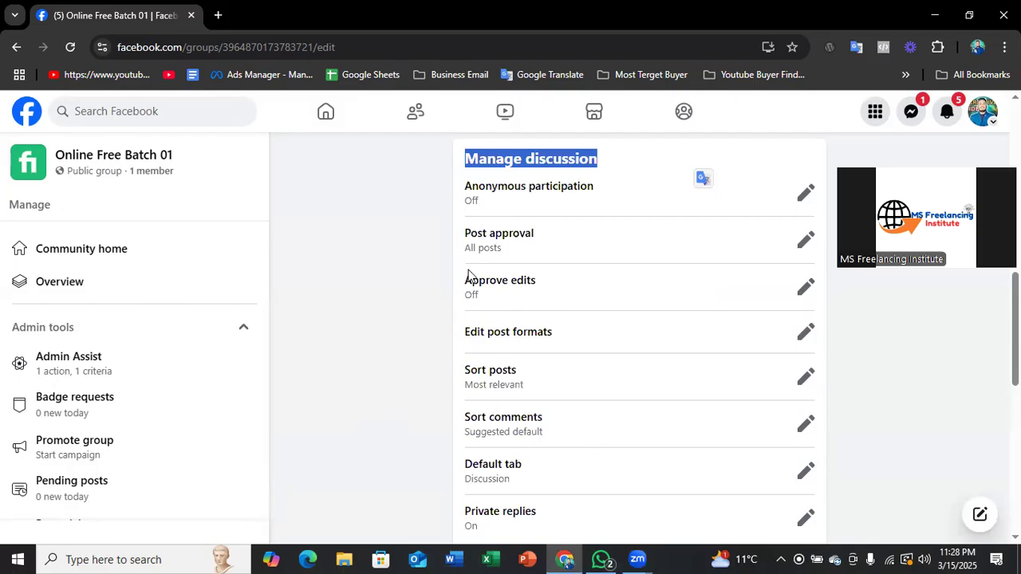
drag(462, 285, 549, 280)
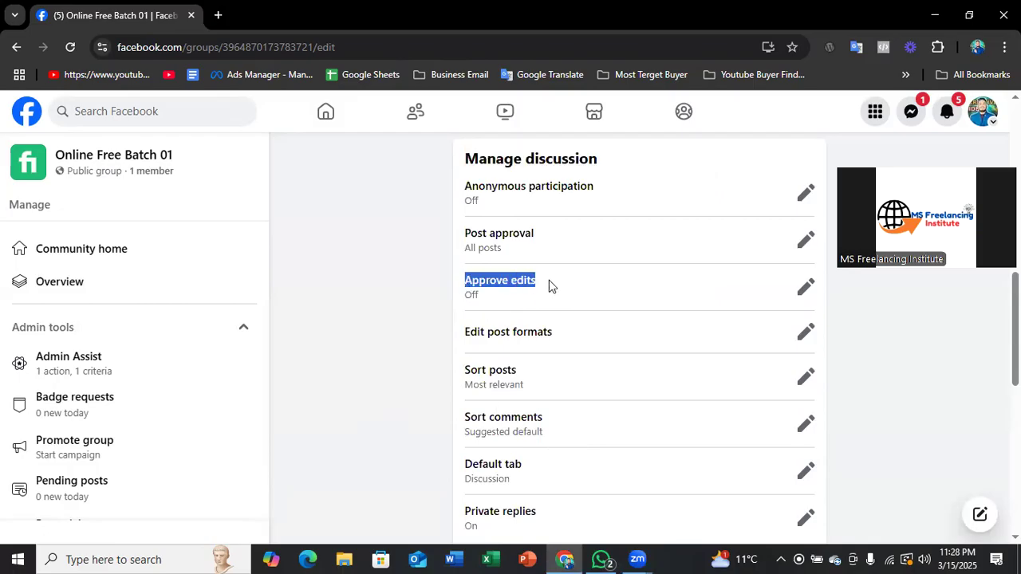
scroll(491, 329, down, 1)
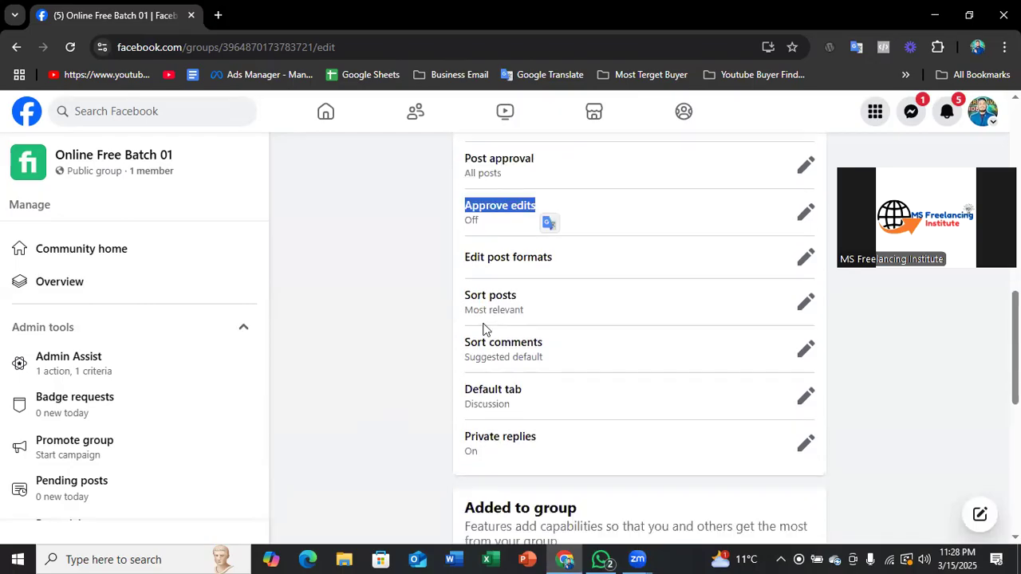
scroll(516, 278, down, 1)
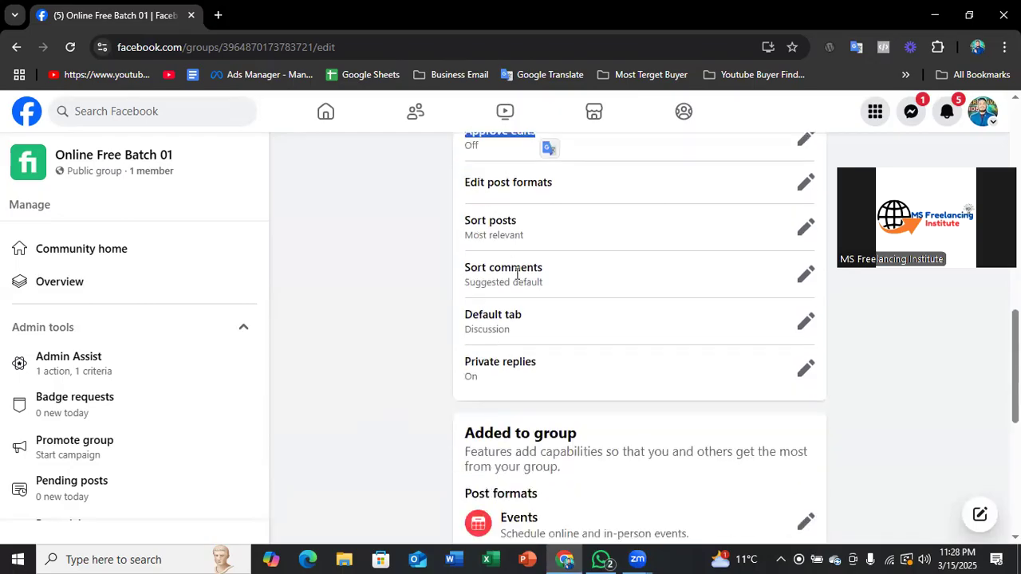
scroll(518, 279, down, 4)
scroll(532, 301, down, 2)
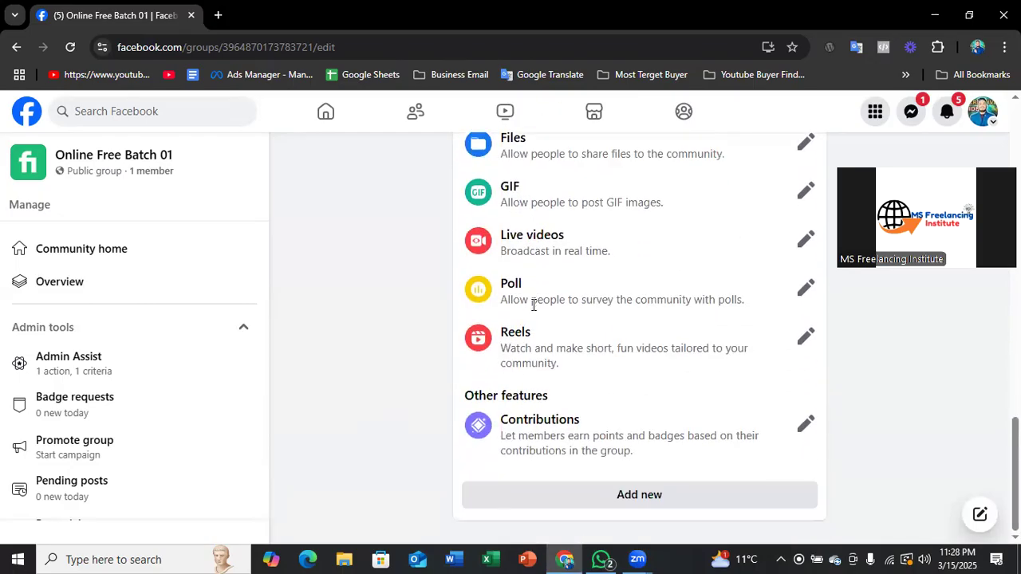
scroll(532, 303, up, 10)
scroll(534, 380, up, 5)
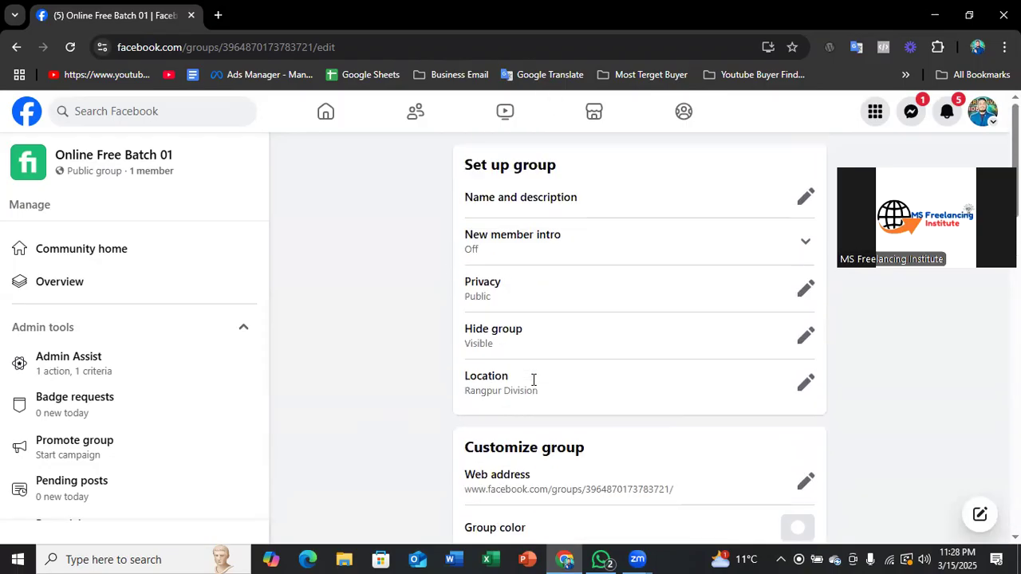
scroll(128, 359, down, 2)
click(16, 47)
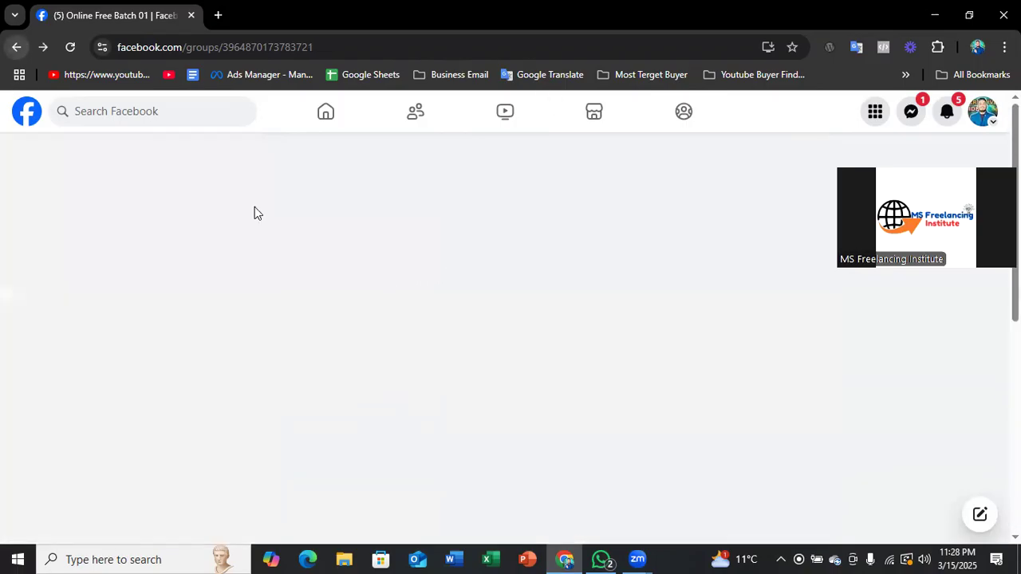
- Examine the Growth insights charts for posted & commented and viewed activity, and return to the group's main page
scroll(112, 383, down, 2)
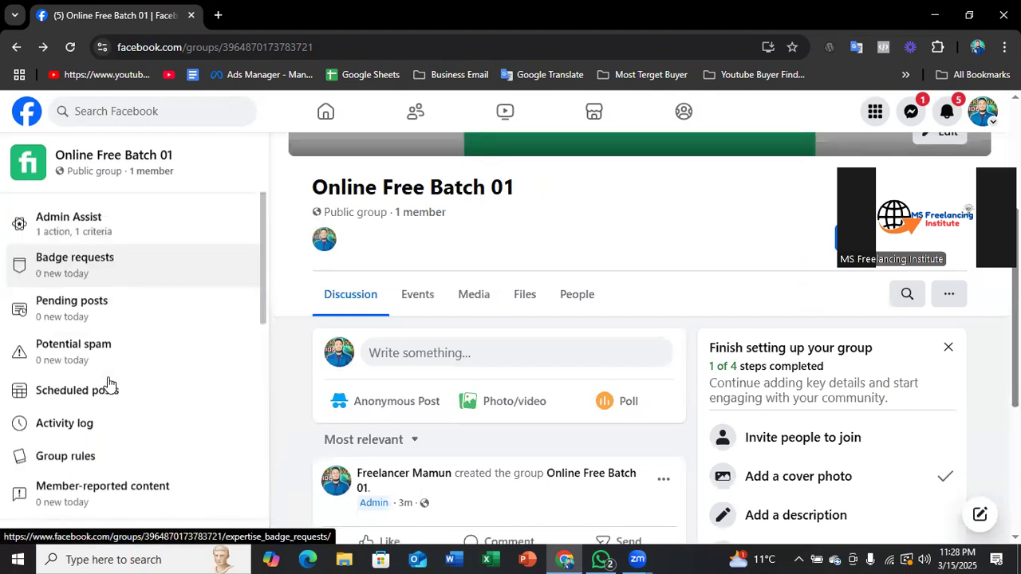
scroll(109, 385, down, 5)
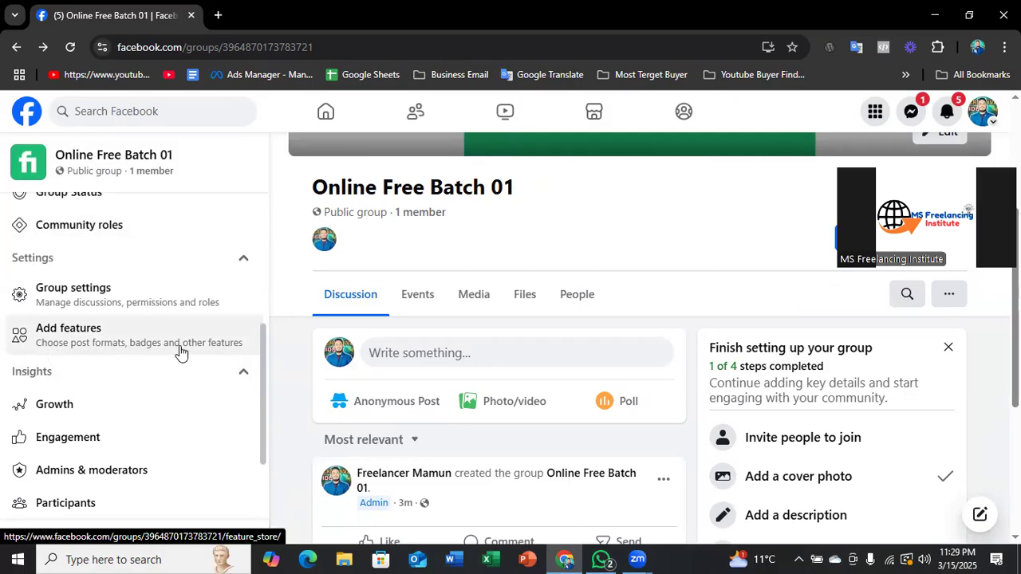
scroll(220, 346, down, 1)
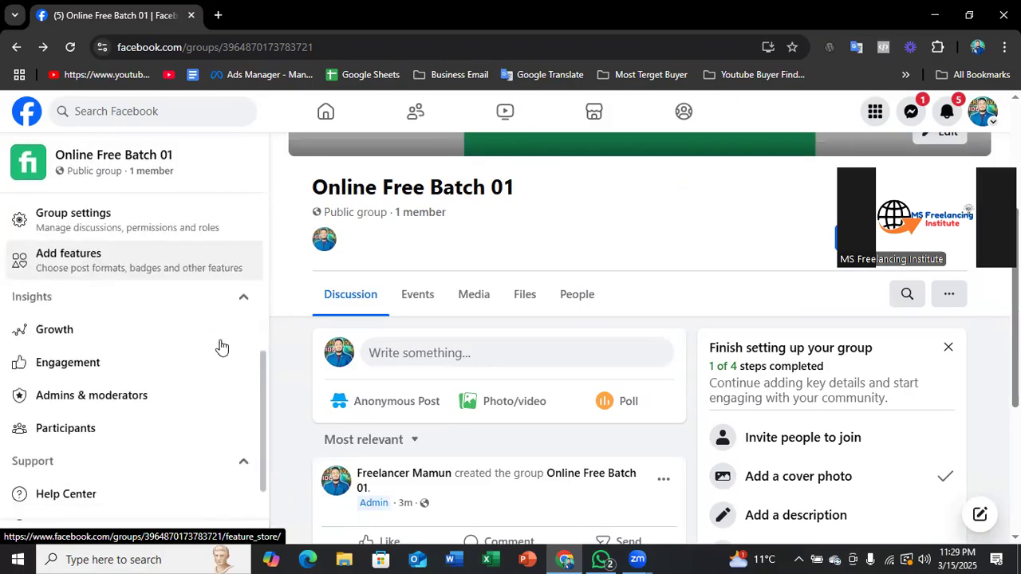
click(63, 331)
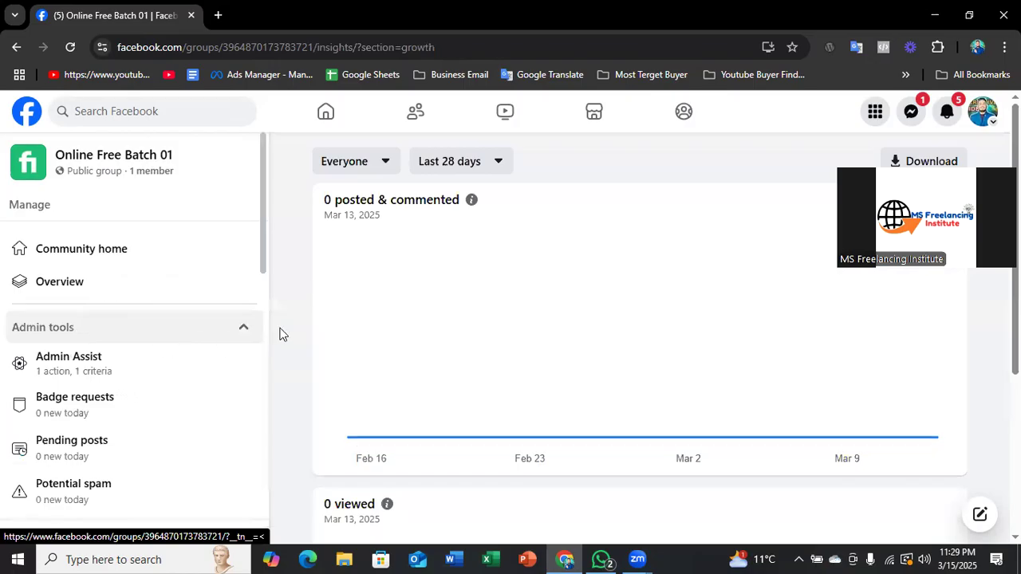
scroll(417, 424, down, 2)
scroll(410, 414, up, 2)
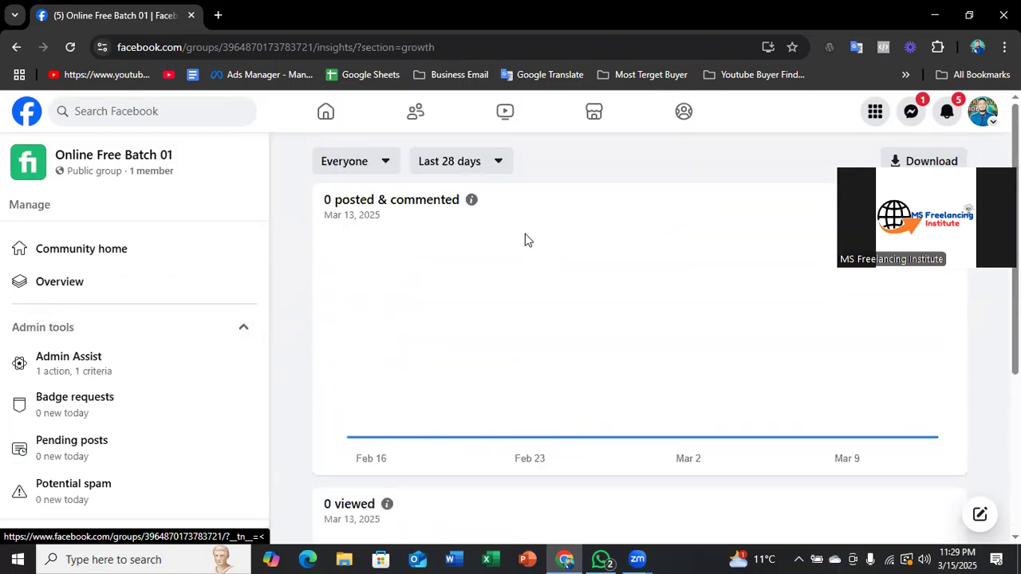
mouse_move(368, 412)
scroll(753, 451, down, 3)
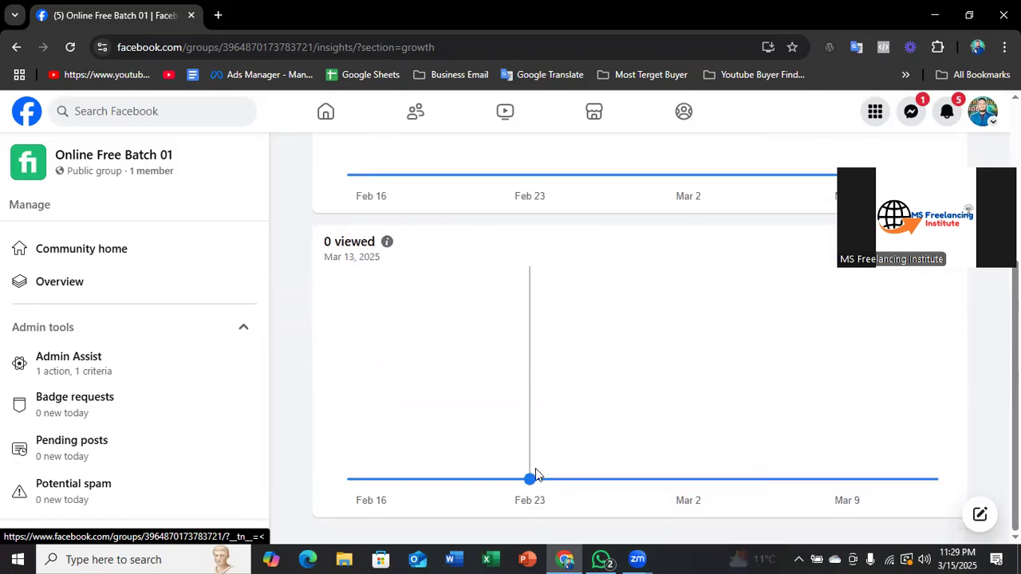
scroll(494, 447, up, 3)
click(16, 47)
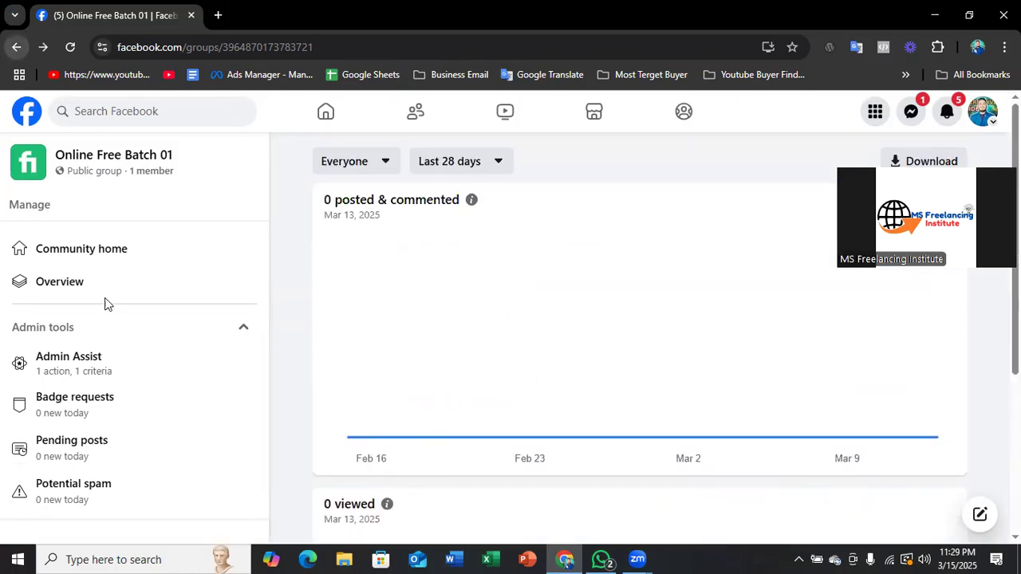
- Examine the group's Engagement insights, including the posts chart, and return to the list of insights on the group's main page
scroll(96, 319, down, 5)
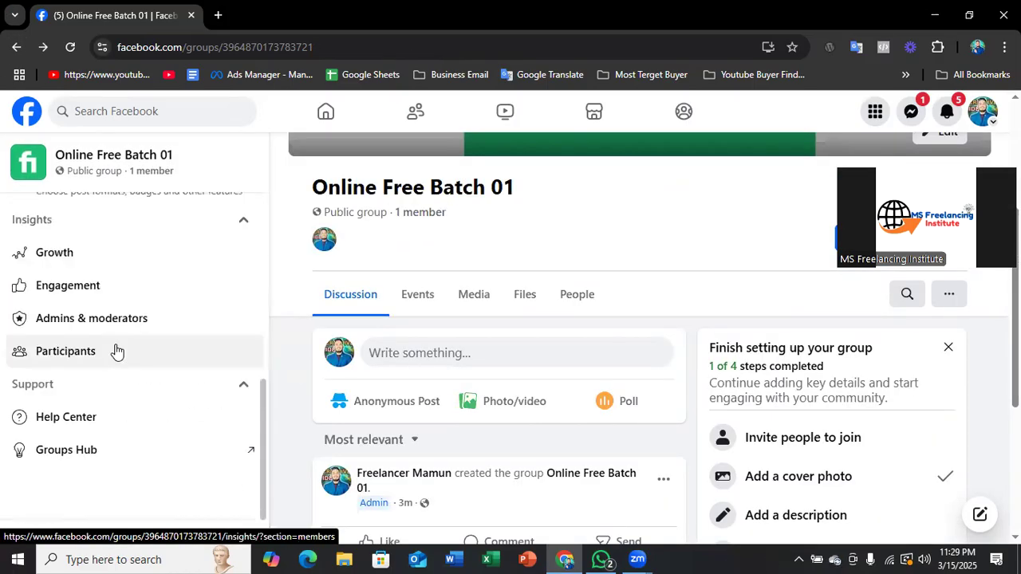
click(56, 290)
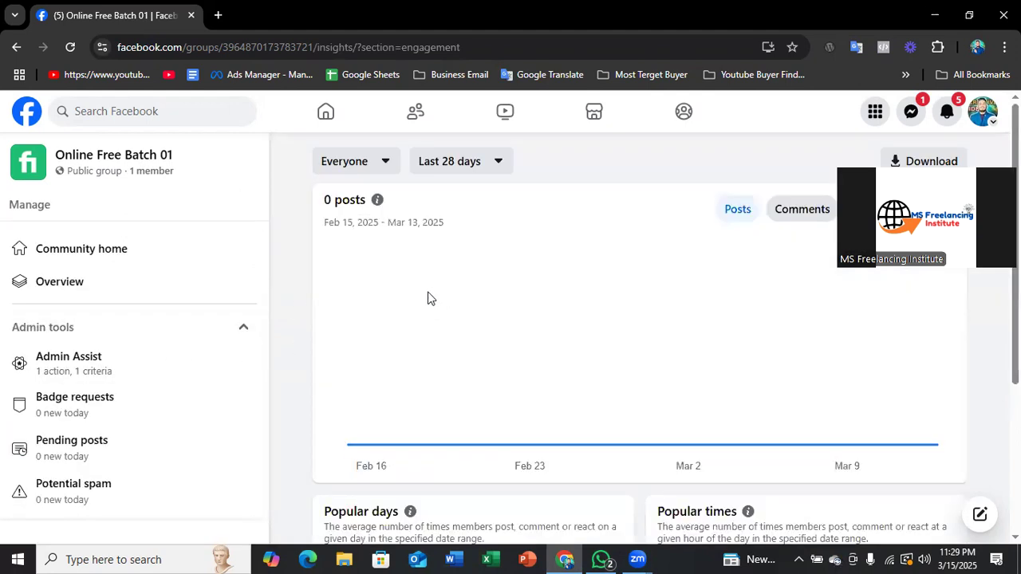
mouse_move(454, 286)
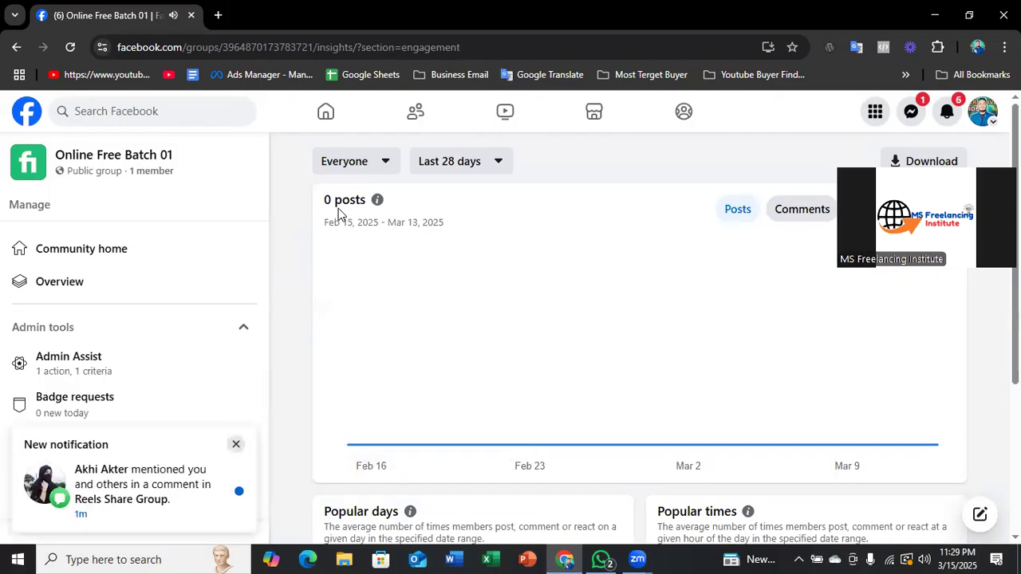
scroll(346, 212, down, 2)
scroll(345, 213, up, 2)
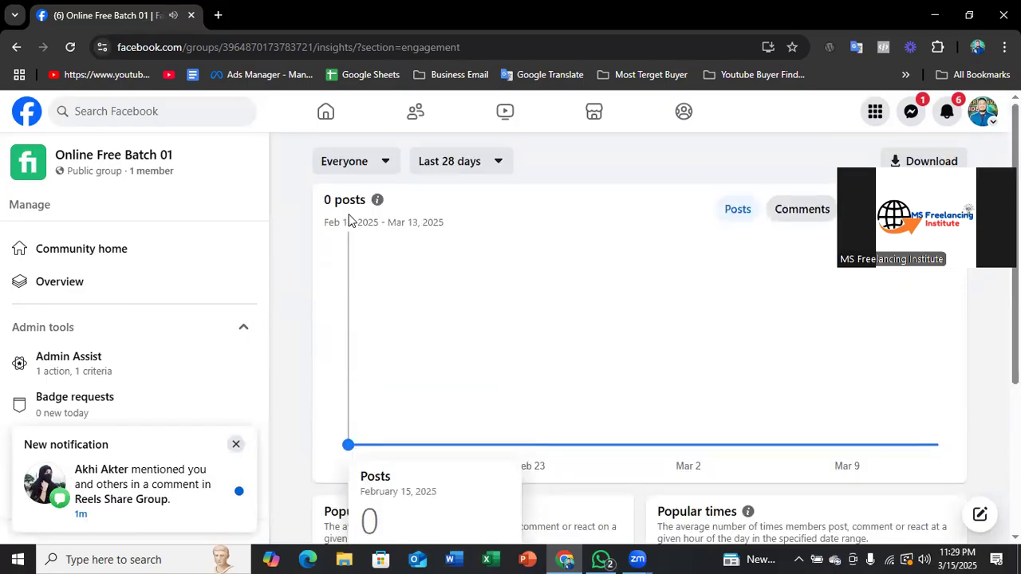
click(16, 47)
scroll(120, 360, down, 5)
scroll(140, 347, down, 2)
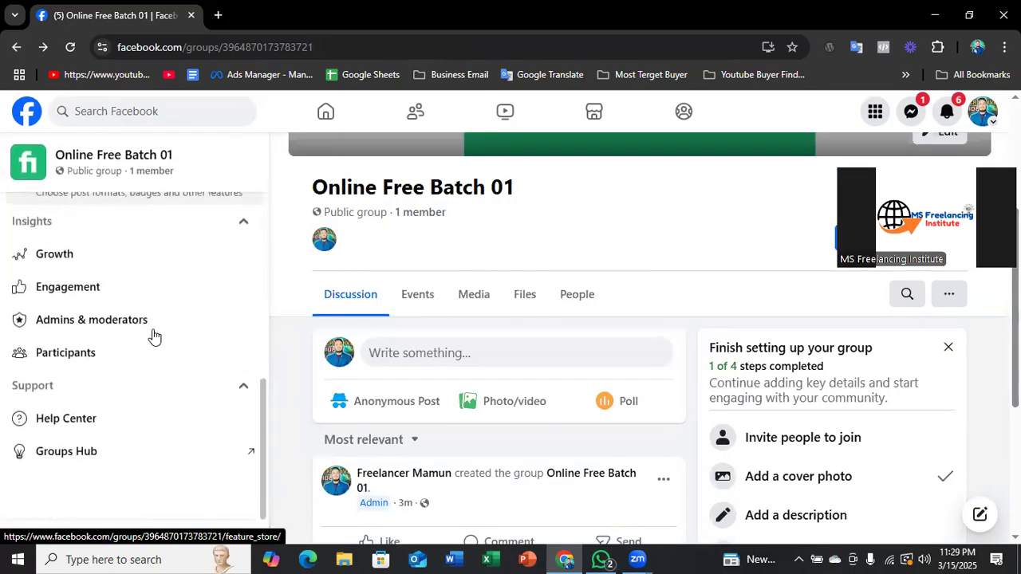
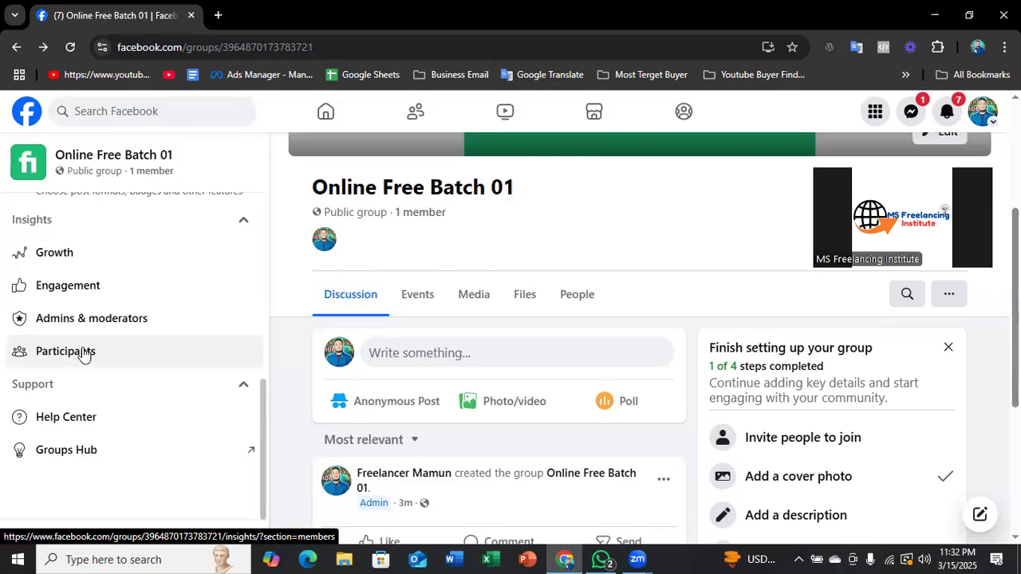
- Look over the group's main page, including the group name, discussion area and Finish setting up your group checklist
scroll(322, 279, up, 3)
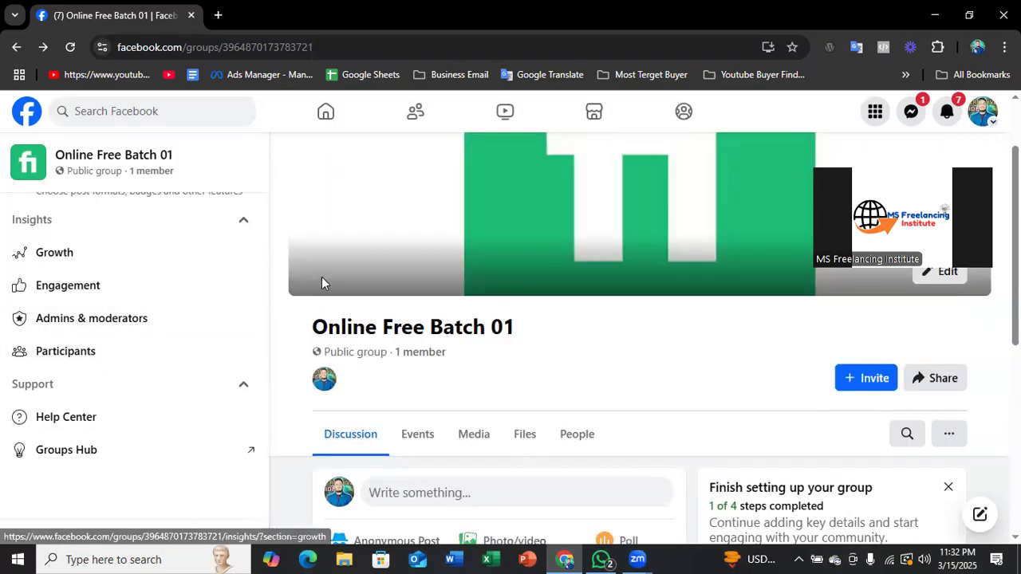
scroll(342, 335, down, 2)
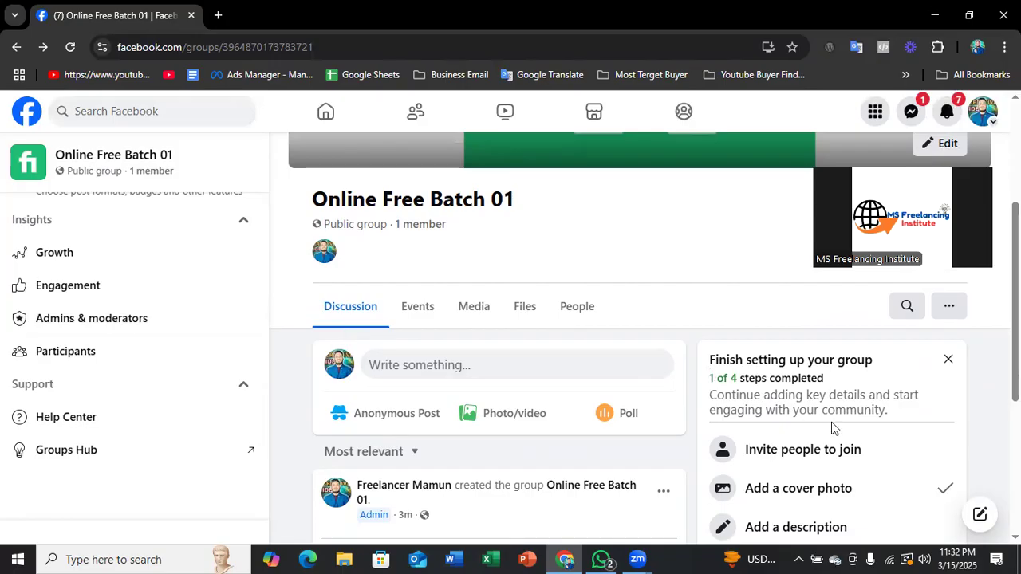
scroll(832, 426, down, 3)
scroll(771, 423, up, 2)
scroll(675, 406, up, 3)
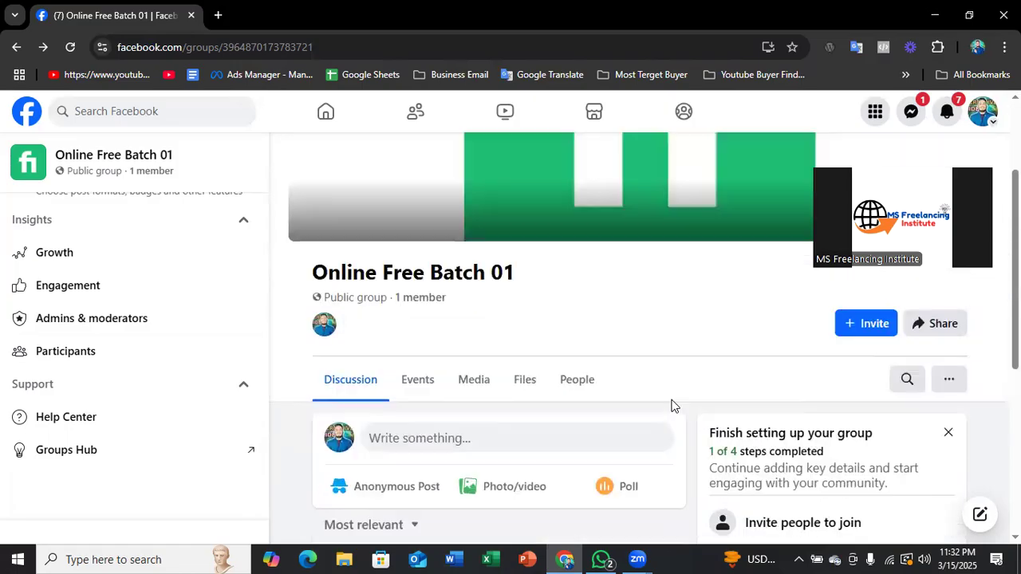
scroll(581, 438, down, 1)
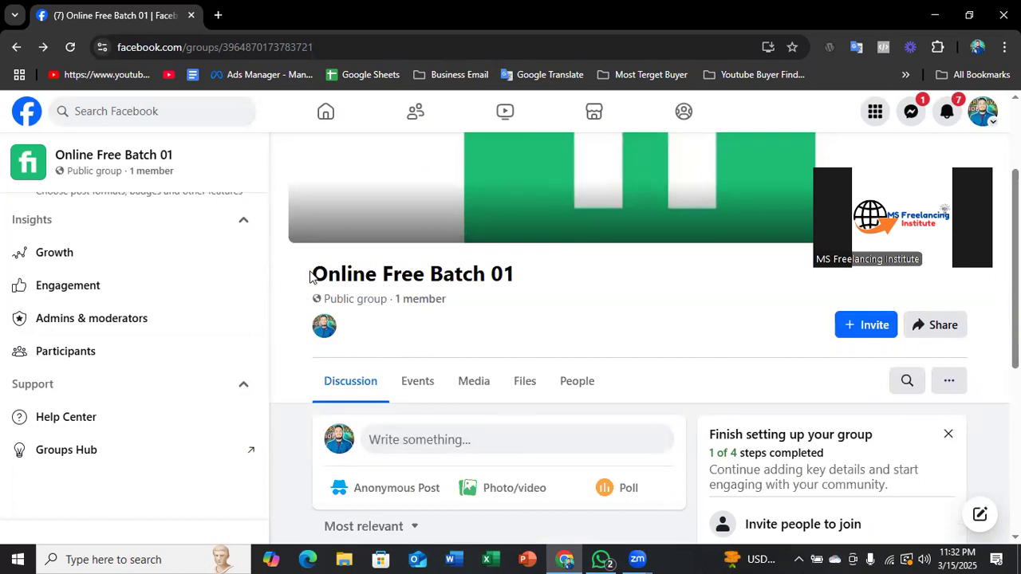
drag(301, 264, 542, 269)
click(627, 287)
- Open the group's Participants insights and review the Top contributors section
click(51, 359)
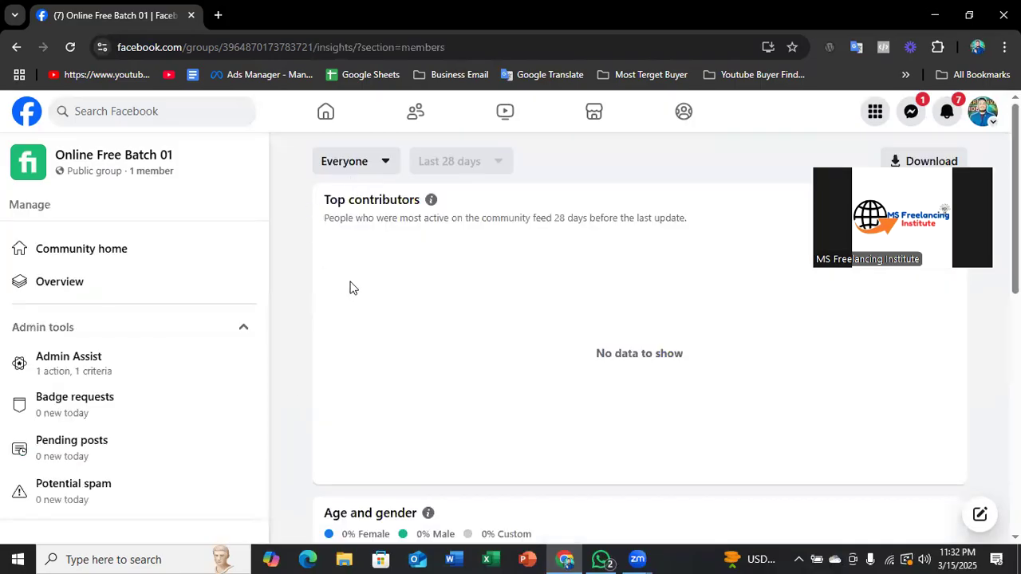
scroll(476, 299, down, 4)
scroll(462, 320, up, 3)
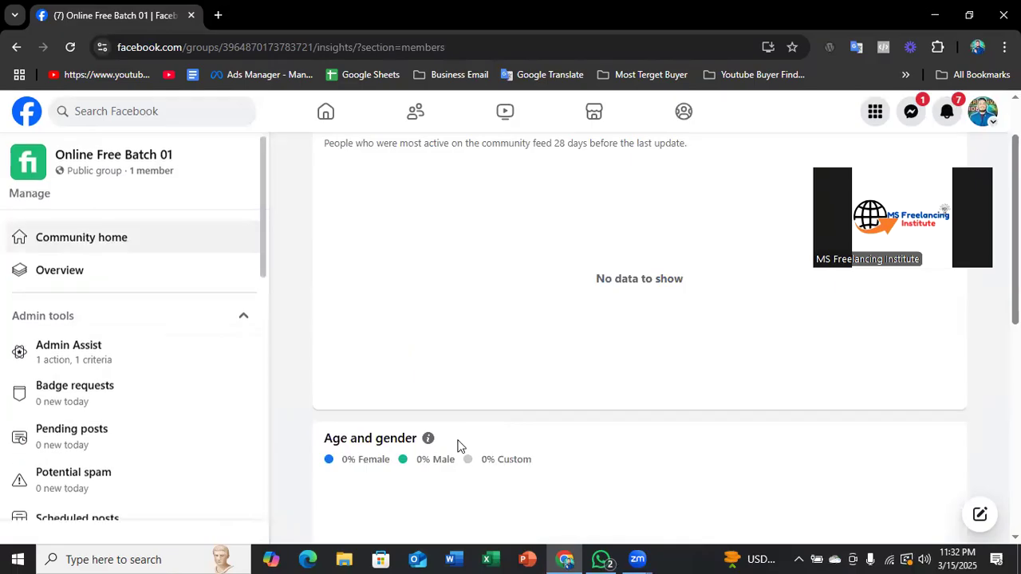
scroll(590, 301, up, 1)
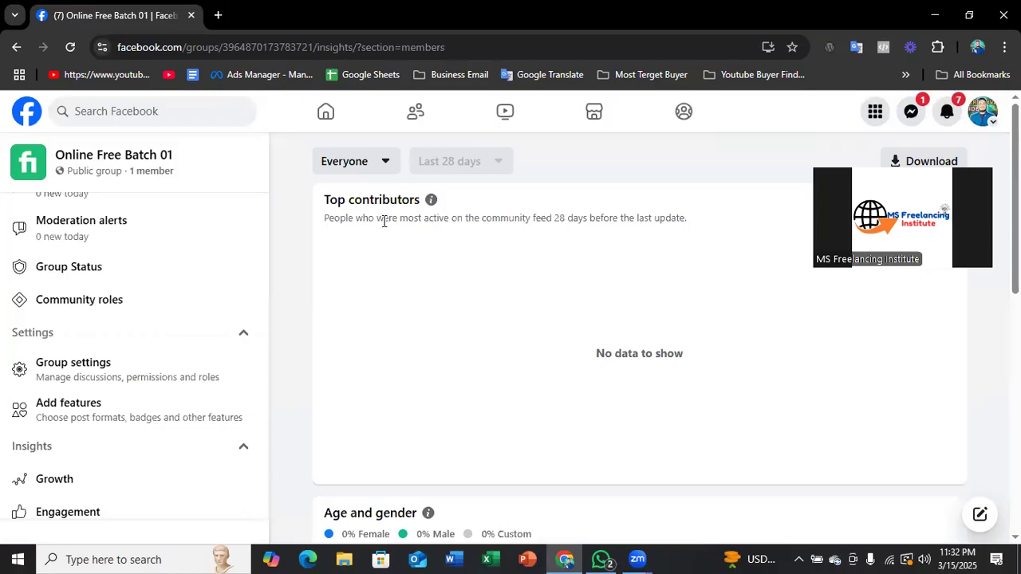
- Examine the Age and gender chart in the Participants insights, including the Female, Male and Custom categories and the age ranges
scroll(401, 257, down, 4)
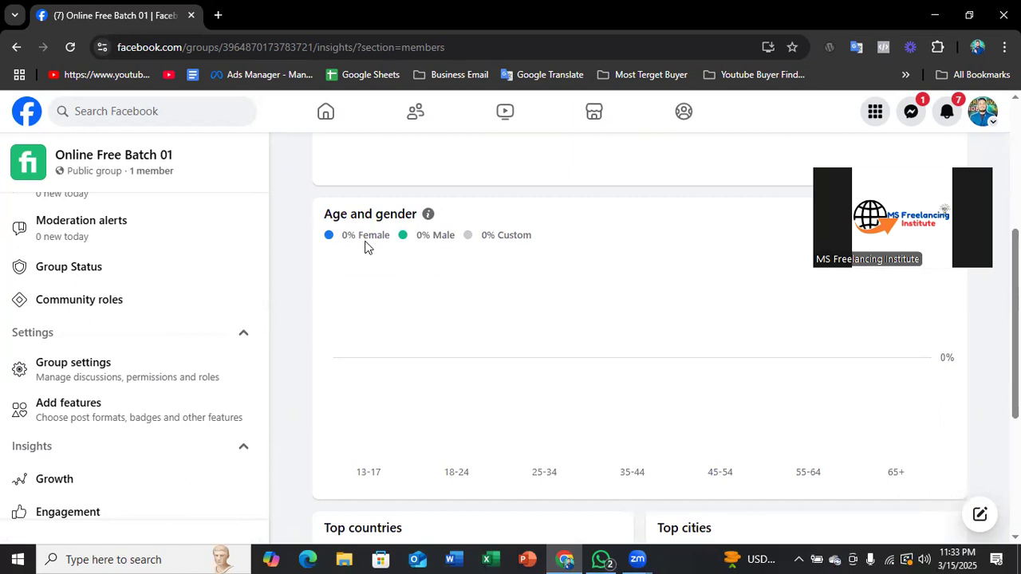
double_click(365, 235)
double_click(443, 236)
drag(498, 234, 532, 234)
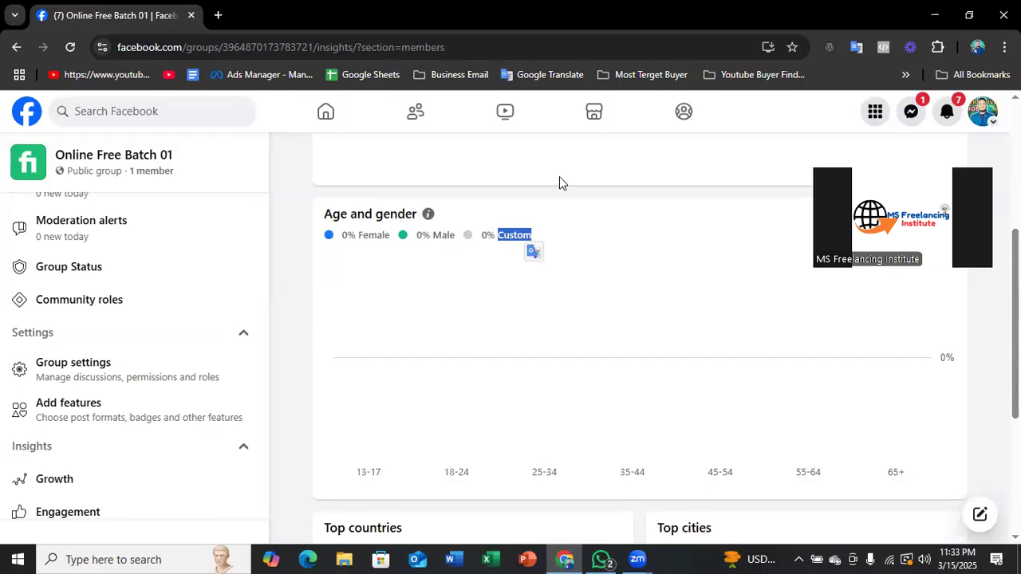
scroll(523, 225, down, 1)
scroll(474, 231, up, 1)
scroll(463, 262, down, 1)
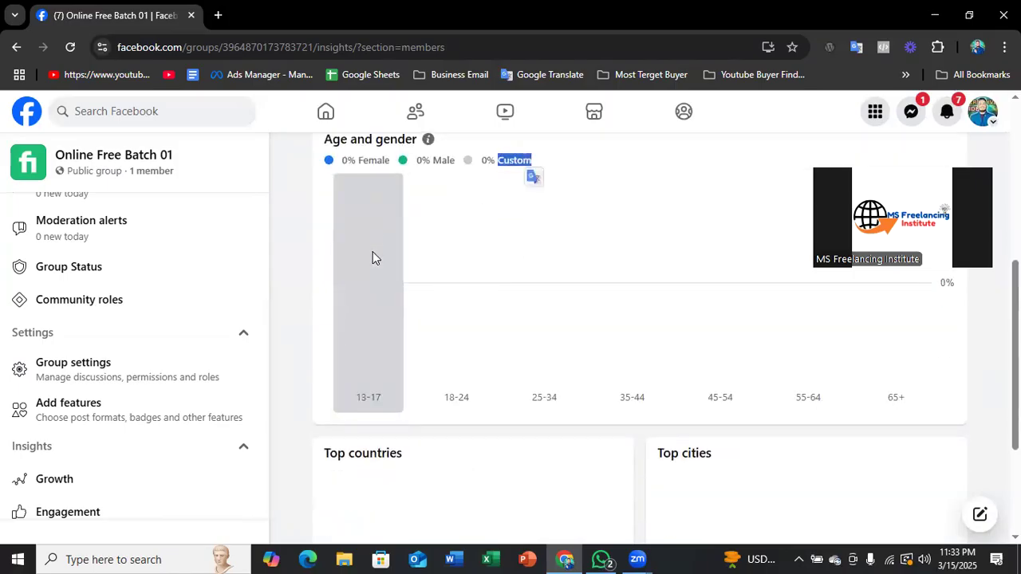
double_click(345, 160)
scroll(408, 230, down, 1)
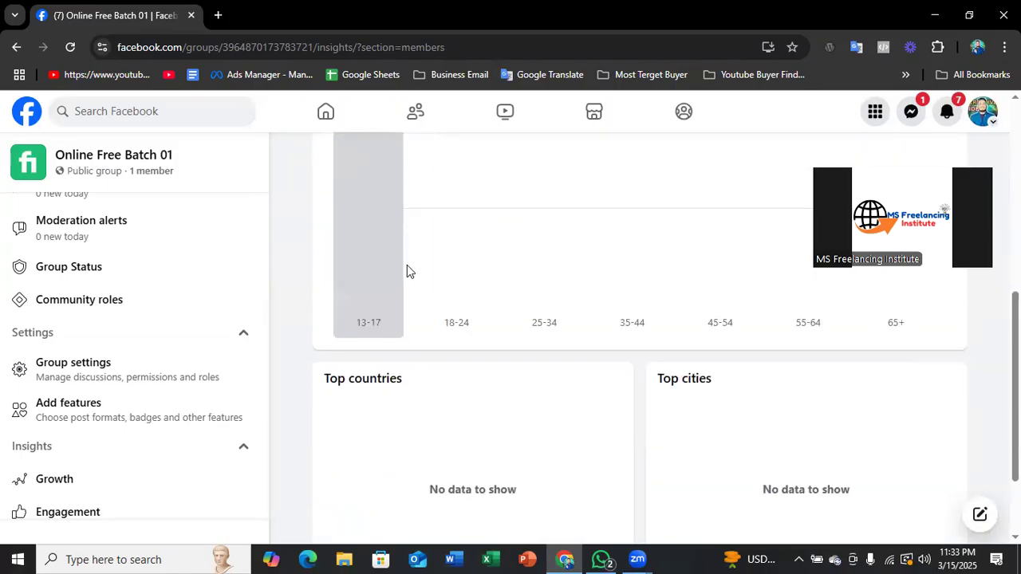
scroll(359, 371, up, 2)
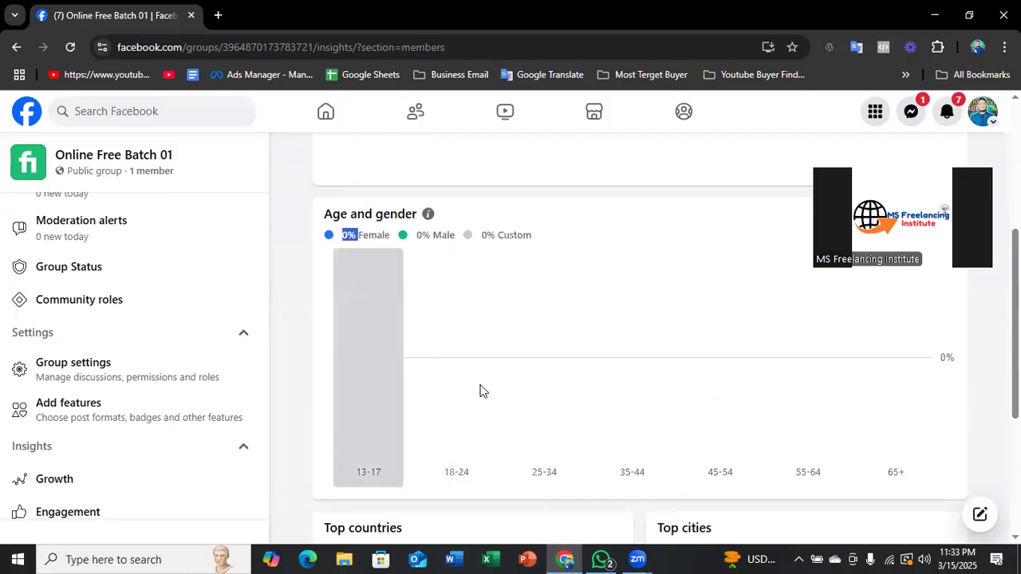
scroll(481, 390, down, 2)
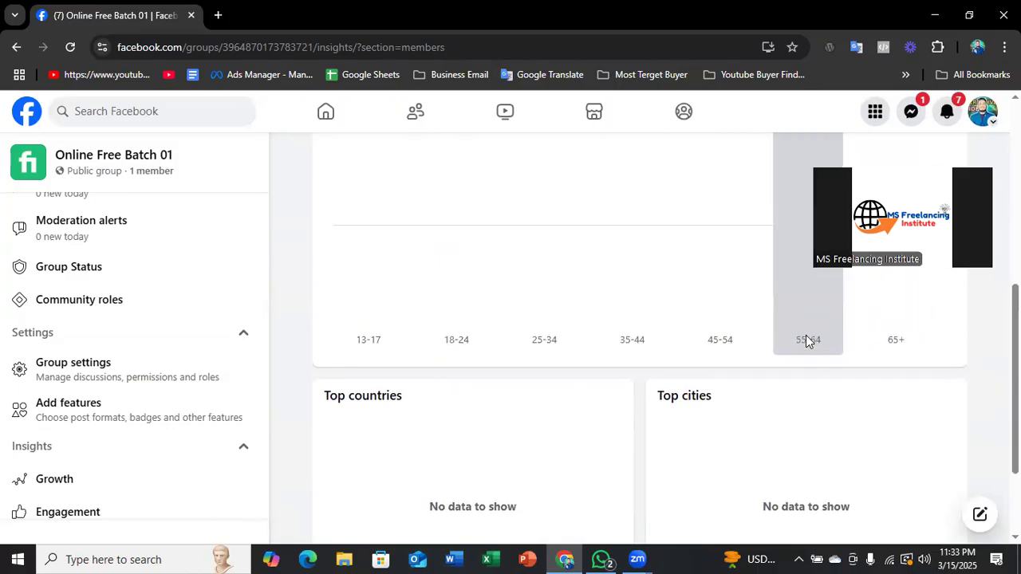
- Review the Top countries and Top cities sections of the Participants insights and recheck the whole page
scroll(805, 339, up, 2)
scroll(650, 367, down, 3)
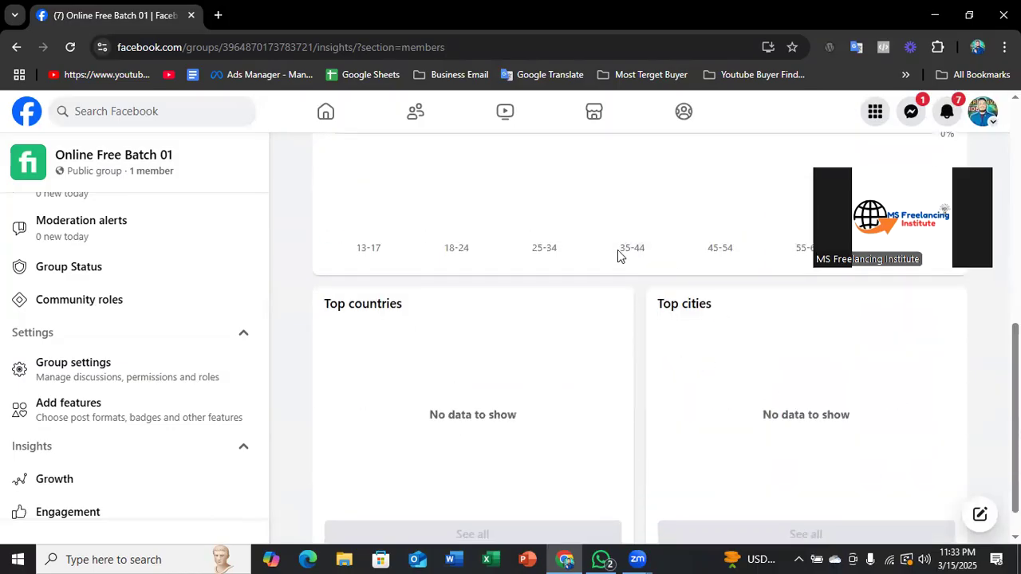
scroll(603, 249, up, 4)
scroll(605, 252, down, 4)
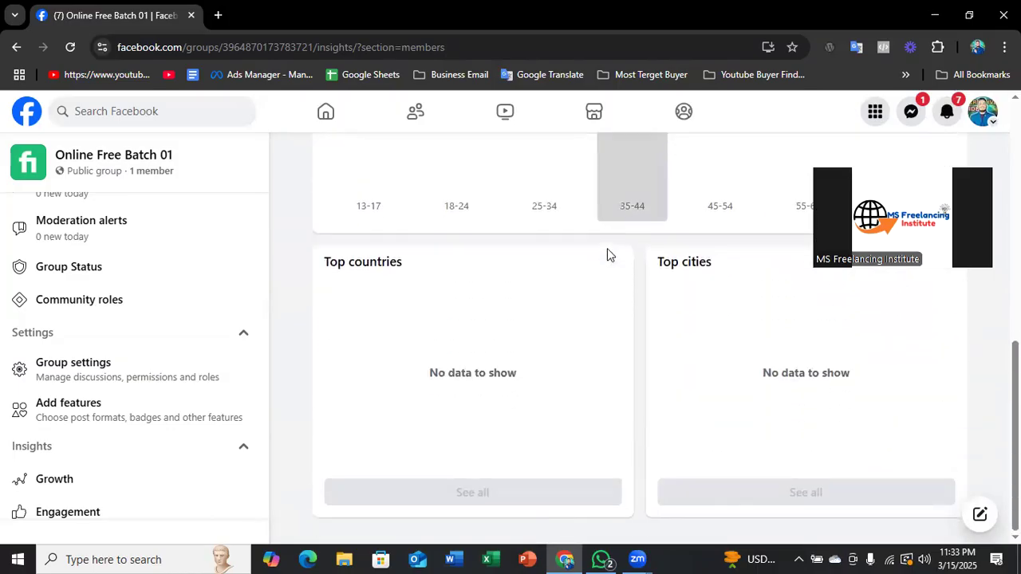
scroll(588, 262, up, 4)
scroll(574, 260, up, 3)
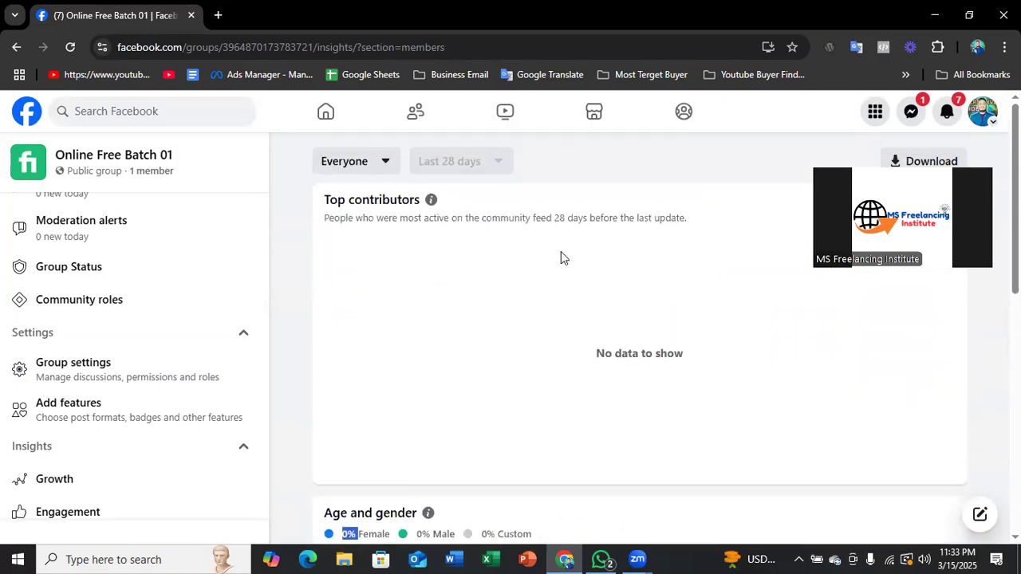
scroll(359, 232, down, 4)
scroll(101, 353, down, 3)
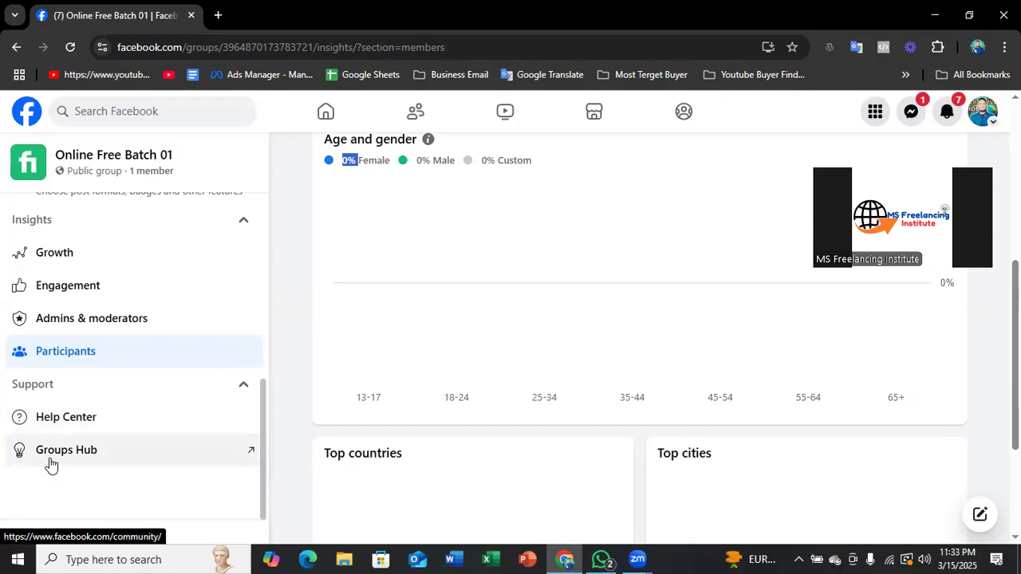
- Check the Groups Hub support page in its own tab, close it, and return to the group's community home
click(113, 449)
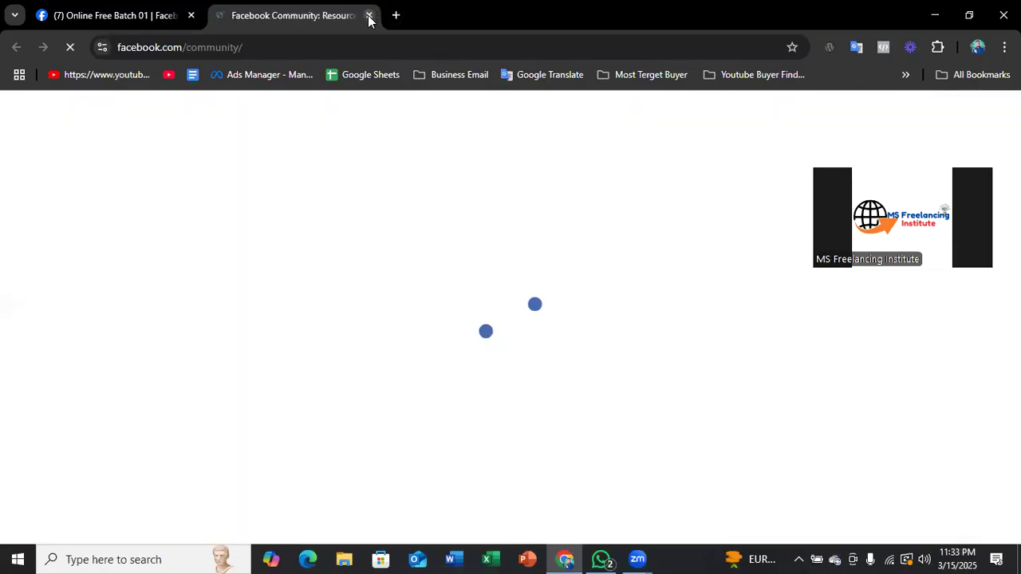
click(368, 16)
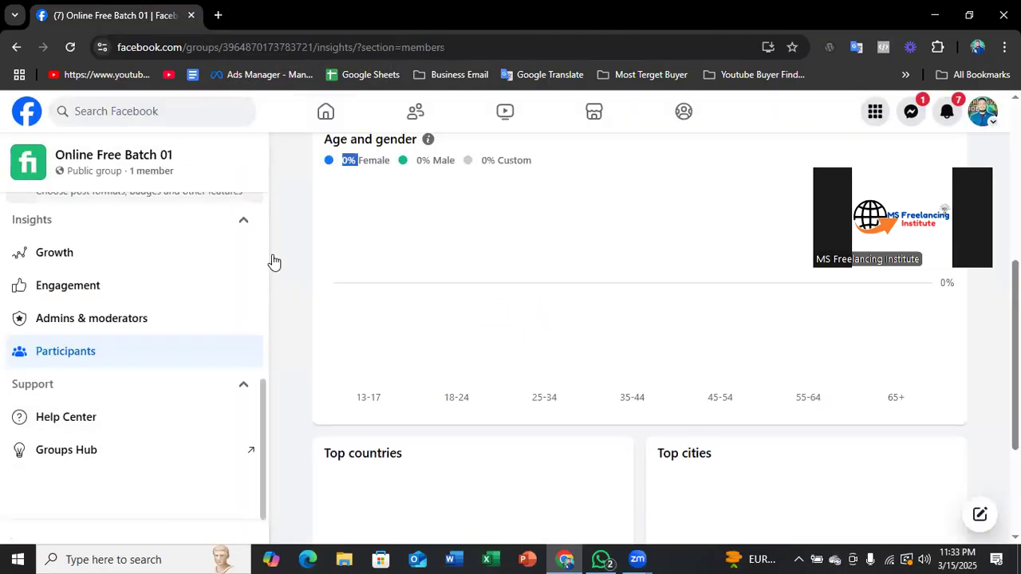
scroll(346, 212, up, 5)
scroll(130, 231, up, 6)
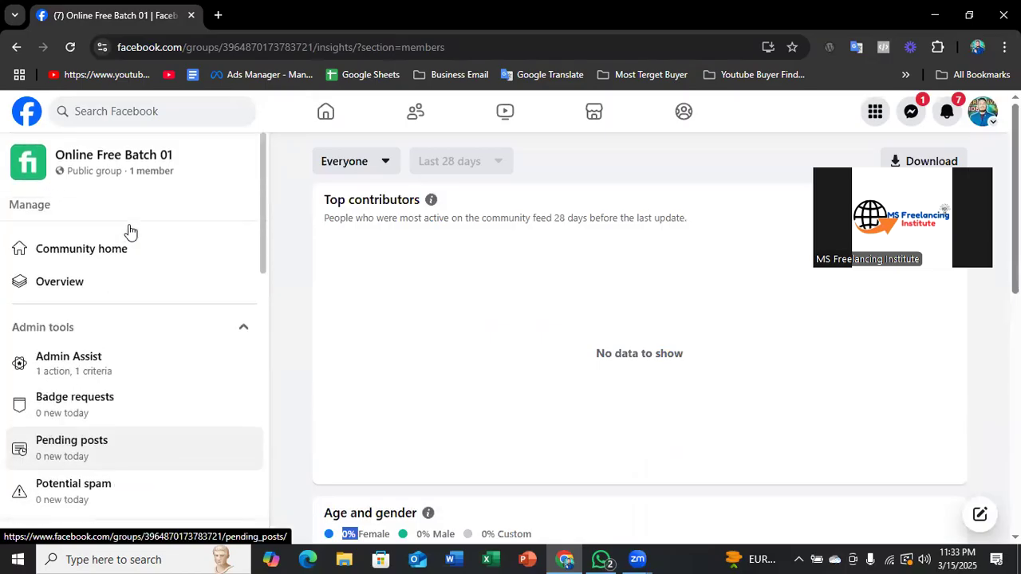
click(109, 252)
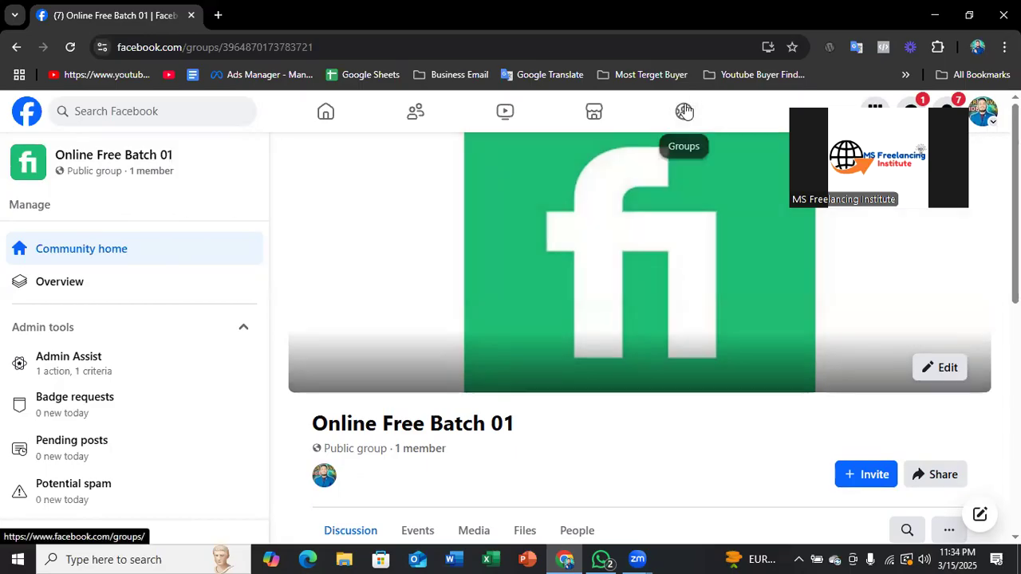
- Open Facebook's Groups page from the group's community home
click(685, 111)
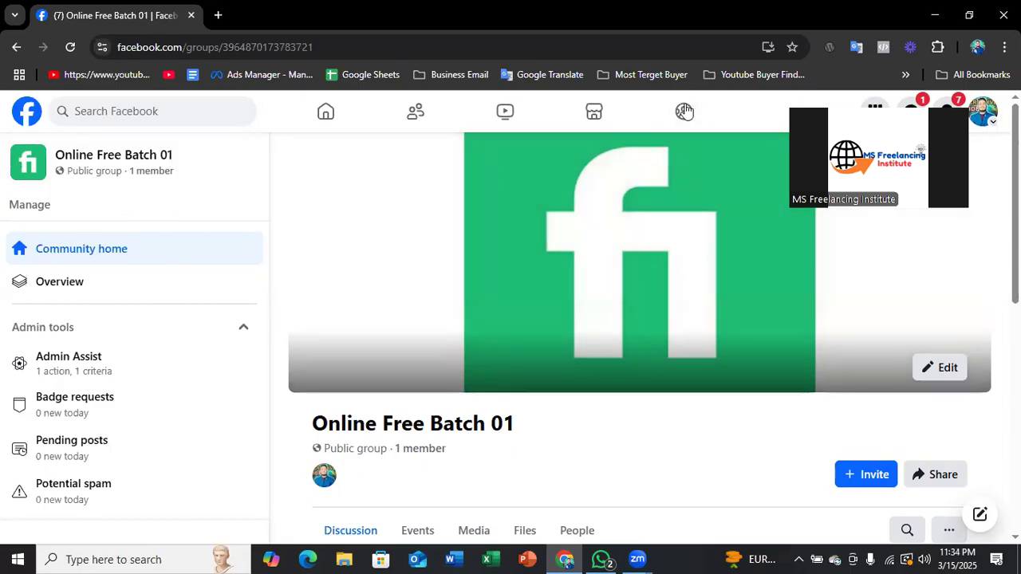